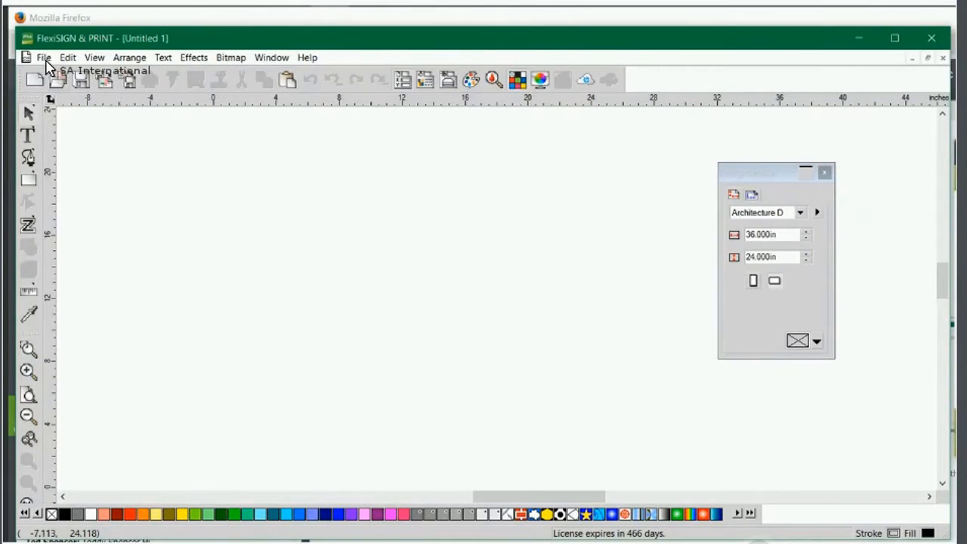
- Open shirt template 12.fs from the Flexi12 subfolder of ShirtTemplate Flexi in Demo Files
left_click(54, 77)
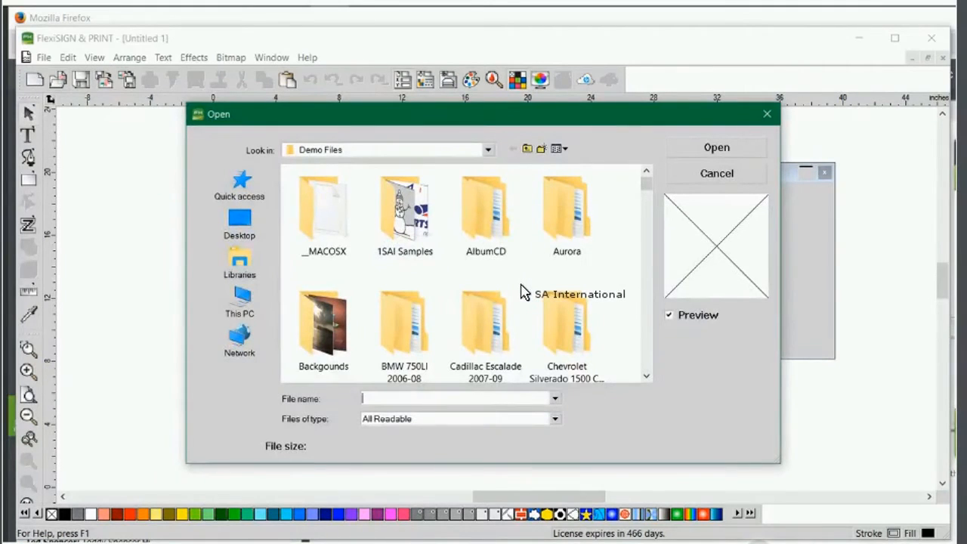
scroll(519, 293, "down", 10)
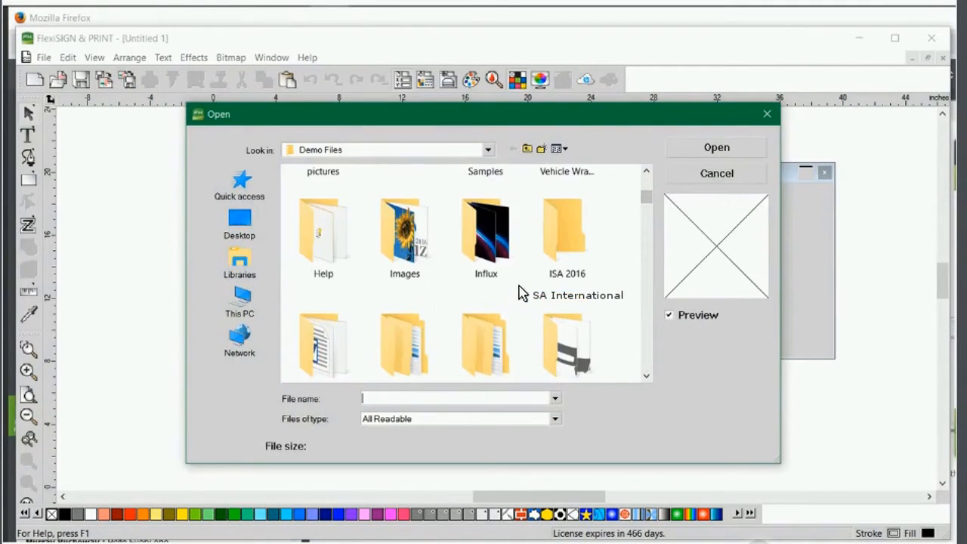
scroll(523, 187, "down", 5)
scroll(521, 155, "up", 4)
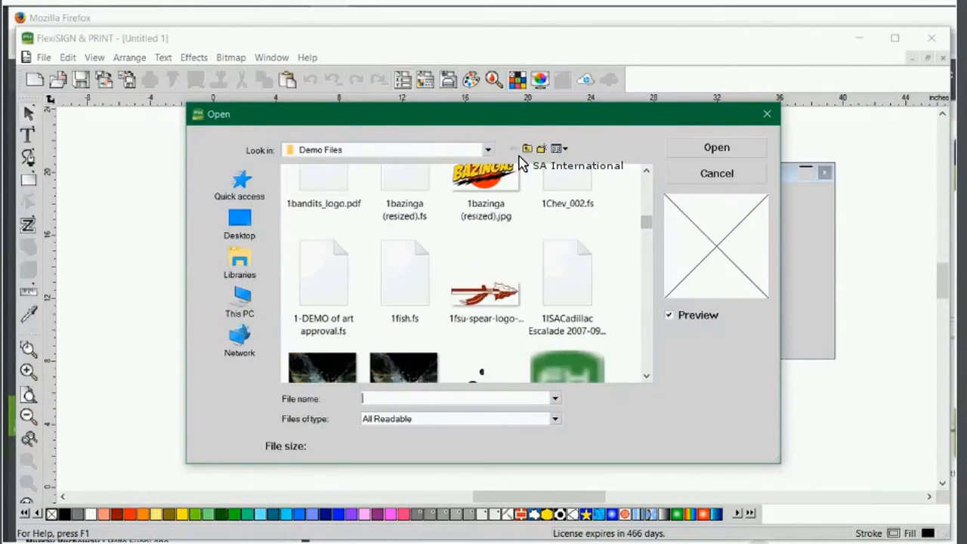
scroll(518, 157, "up", 3)
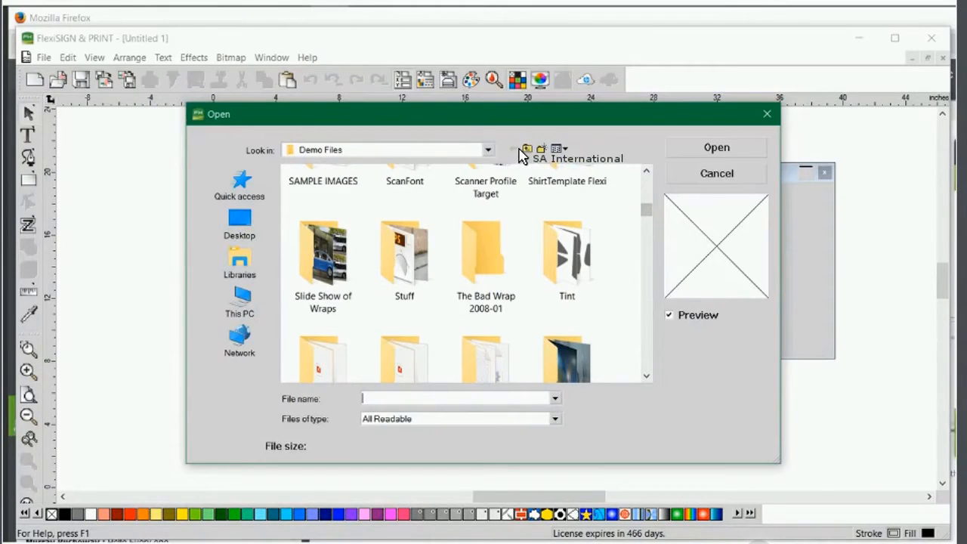
scroll(491, 159, "up", 1)
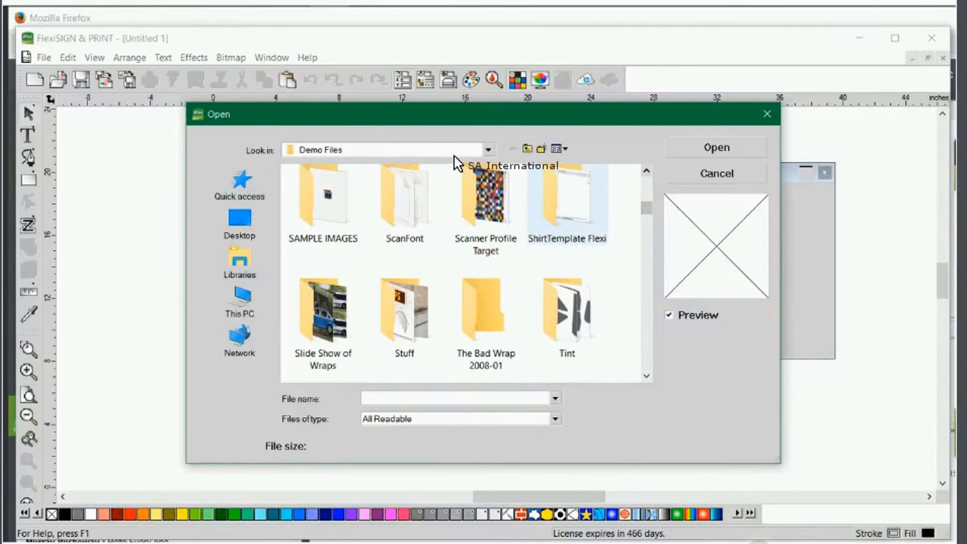
double_click(566, 198)
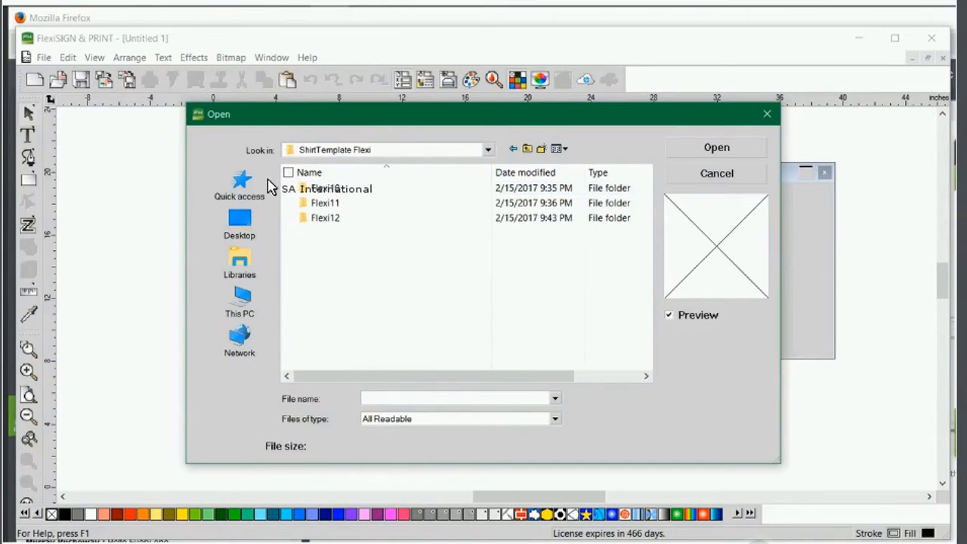
left_click(341, 217)
double_click(342, 218)
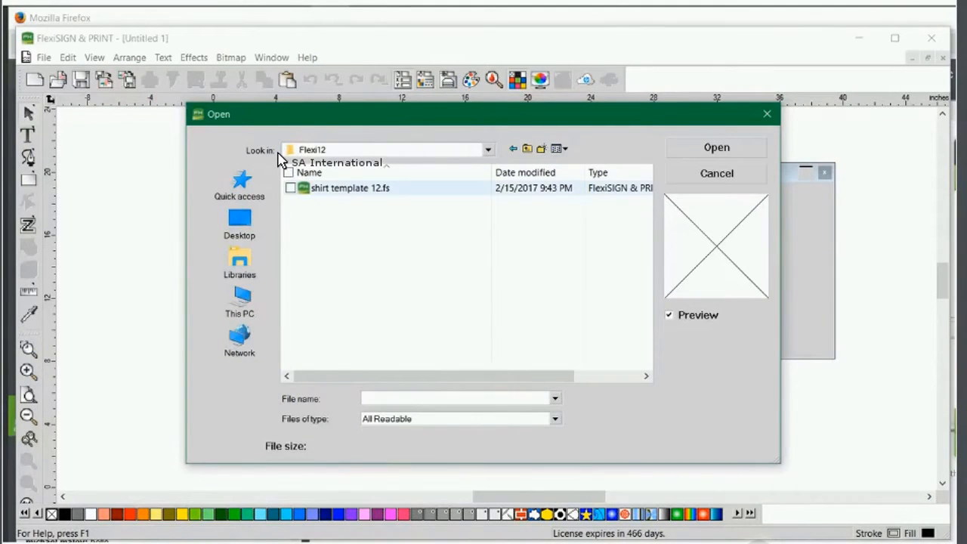
double_click(341, 188)
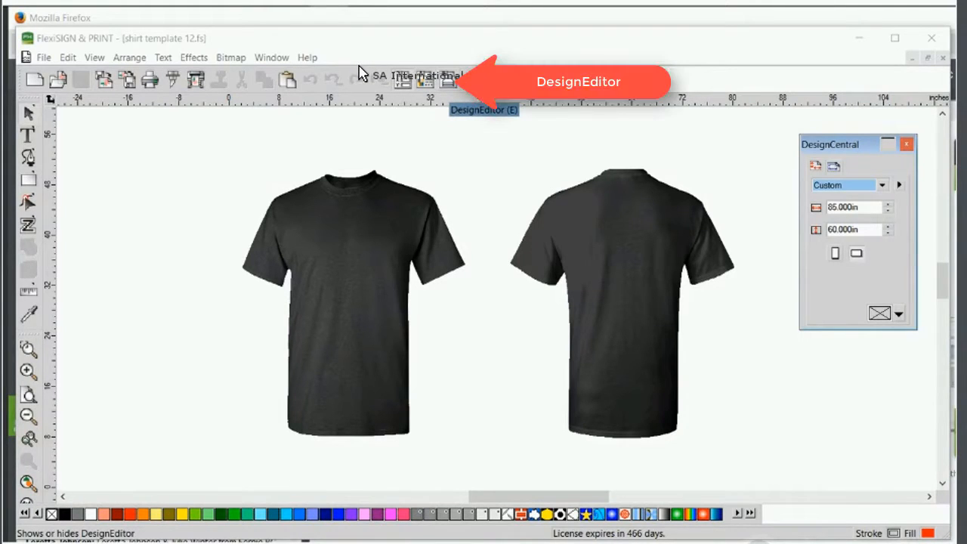
- Show the DesignEditor and examine the template's layers, including Substrate and shirt color
left_click(448, 79)
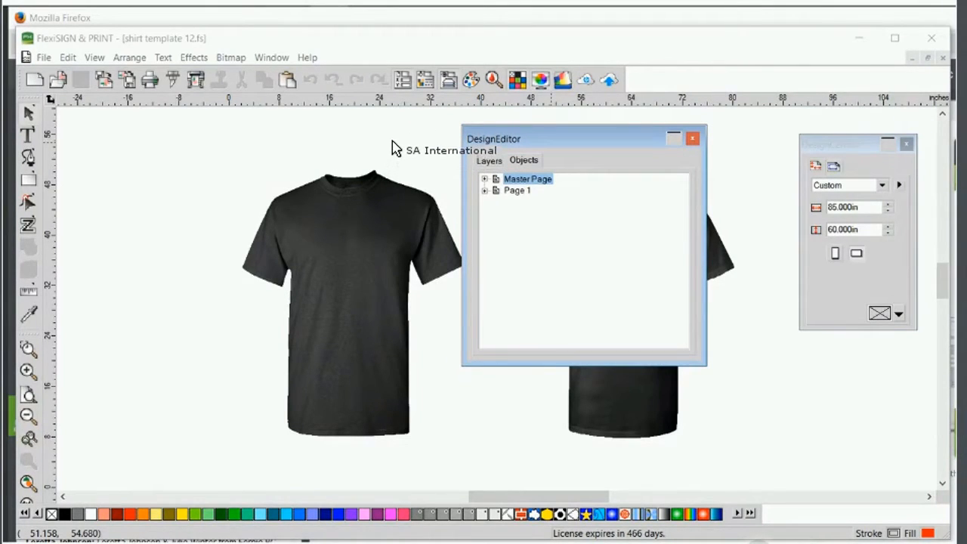
left_click(489, 160)
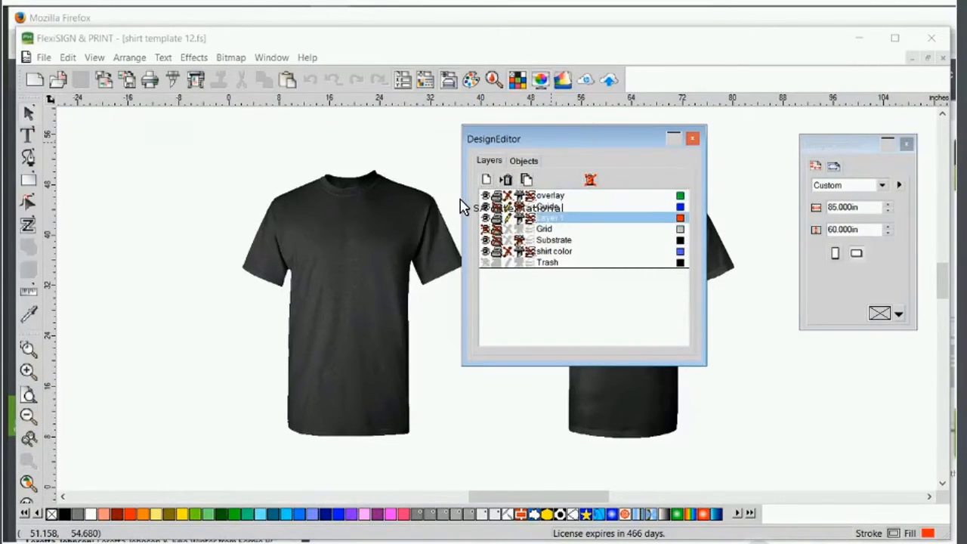
left_click(554, 240)
left_click(553, 252)
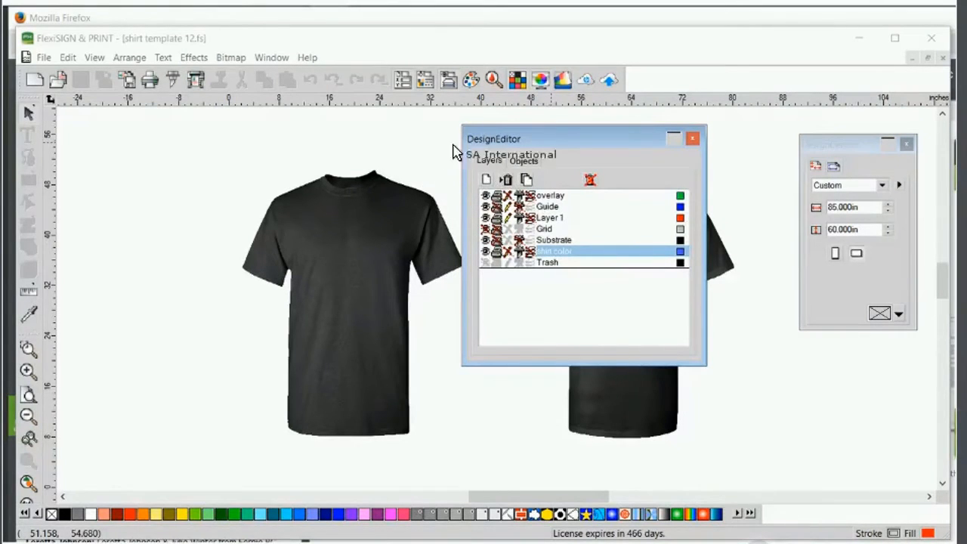
left_click_drag(476, 135, 511, 104)
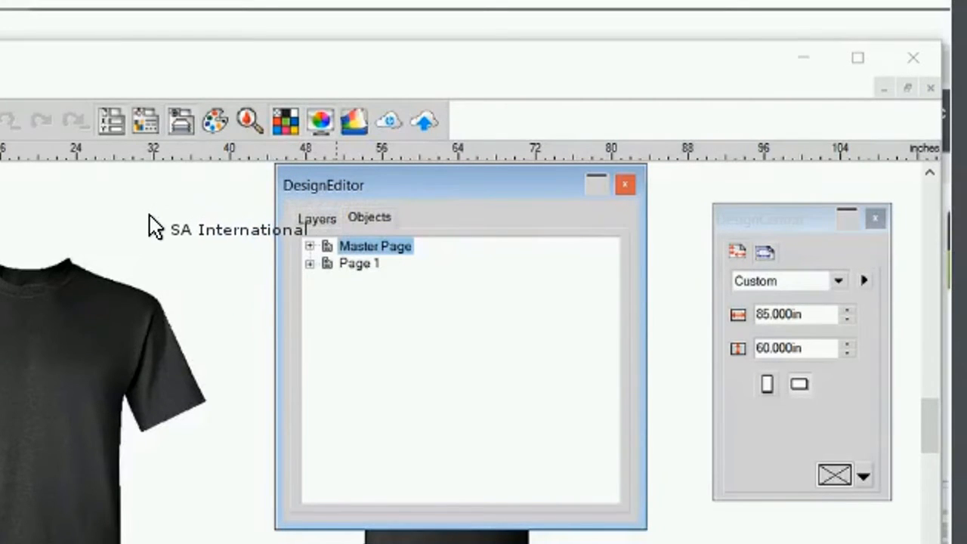
- Expand Page 1 and its shirt color and overlay layers in the object tree to examine the objects they contain
left_click(309, 264)
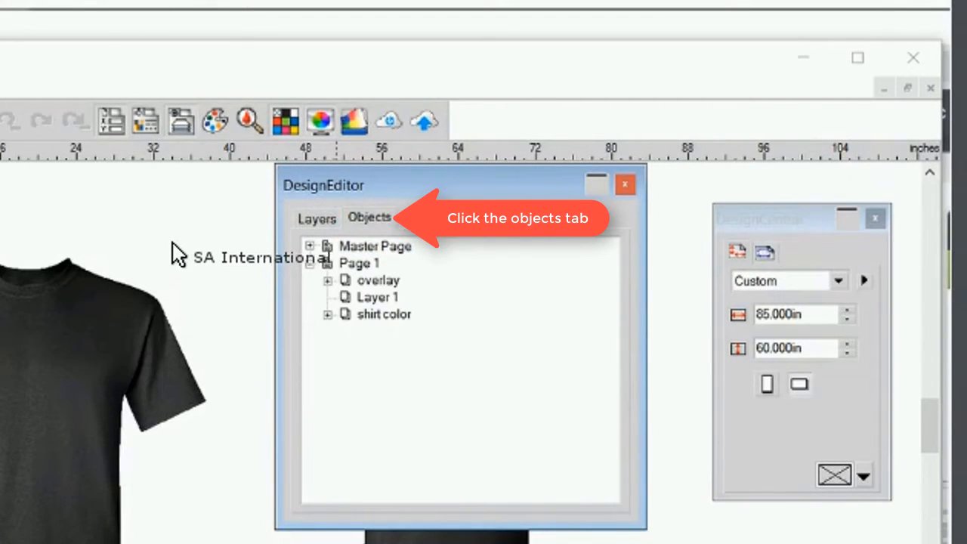
left_click(327, 314)
left_click(327, 280)
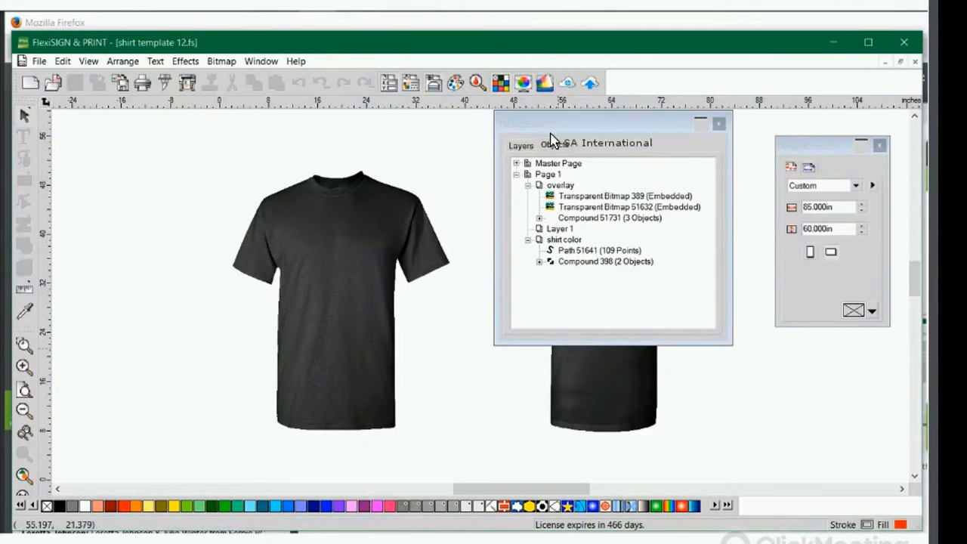
left_click_drag(557, 119, 582, 109)
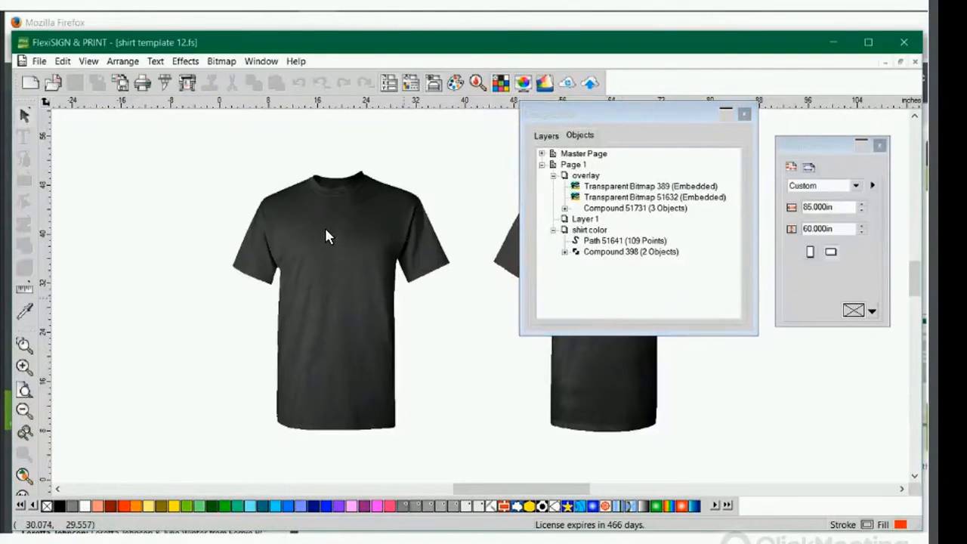
- Close the shirt template, reopen shirt template 12.fs from the recent files, and collapse the DesignEditor to uncover the back shirt
left_click(915, 62)
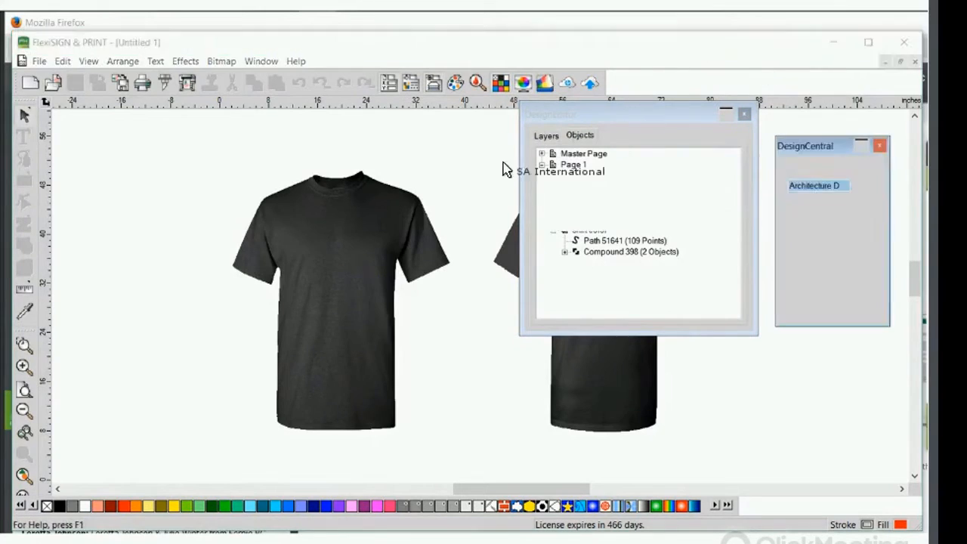
left_click(39, 61)
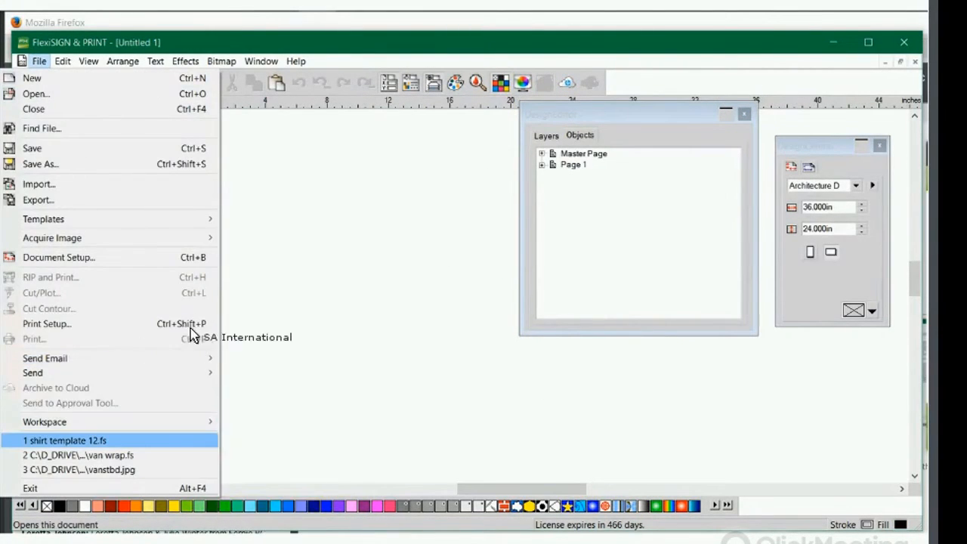
left_click(64, 440)
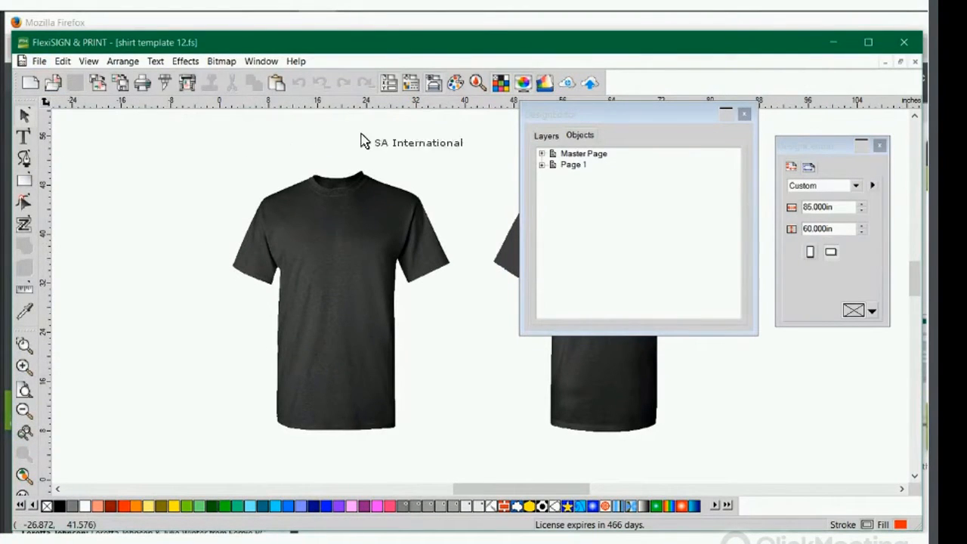
double_click(558, 105)
- Draw a rectangle about 42.4 in wide and 48 in high covering the front shirt
left_click(22, 154)
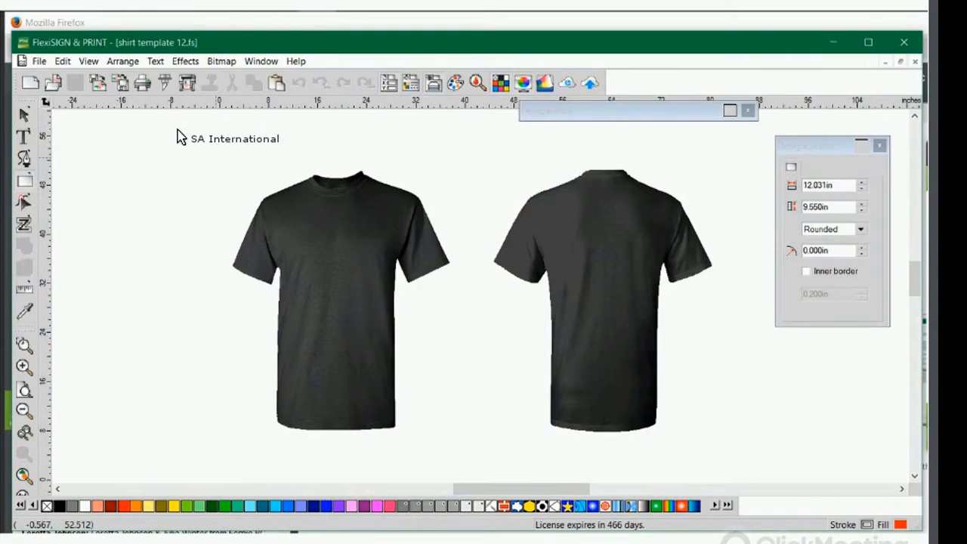
mouse_move(211, 154)
left_mouse_down()
mouse_move(332, 309)
mouse_move(470, 449)
left_mouse_up()
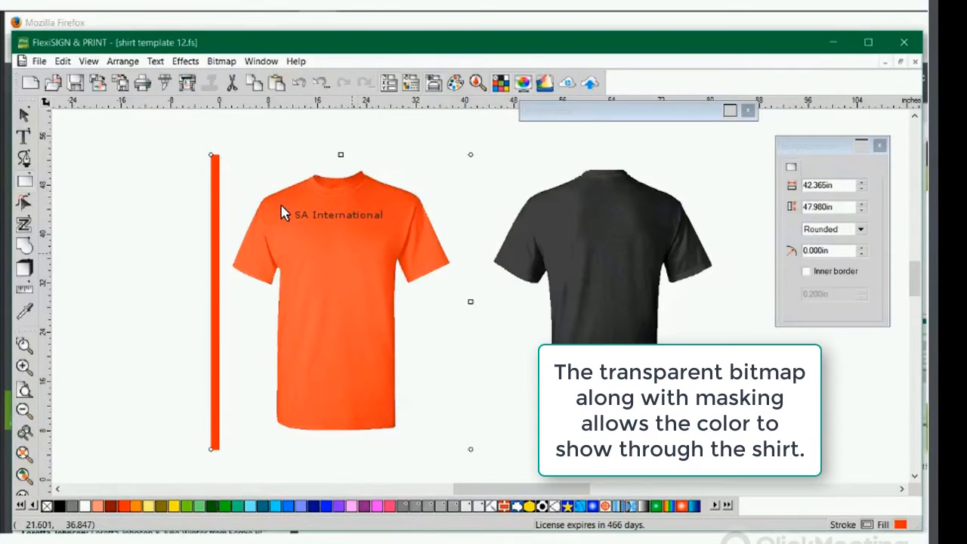
left_click_drag(284, 214, 234, 414)
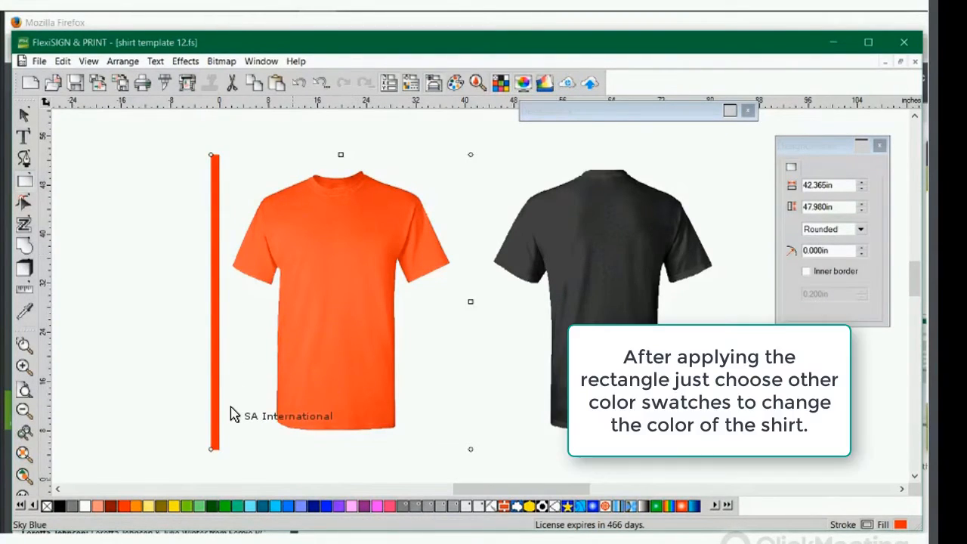
- Preview shirt colors by filling the rectangle with blue, red and blue again, and delete the rectangle
left_click(287, 506)
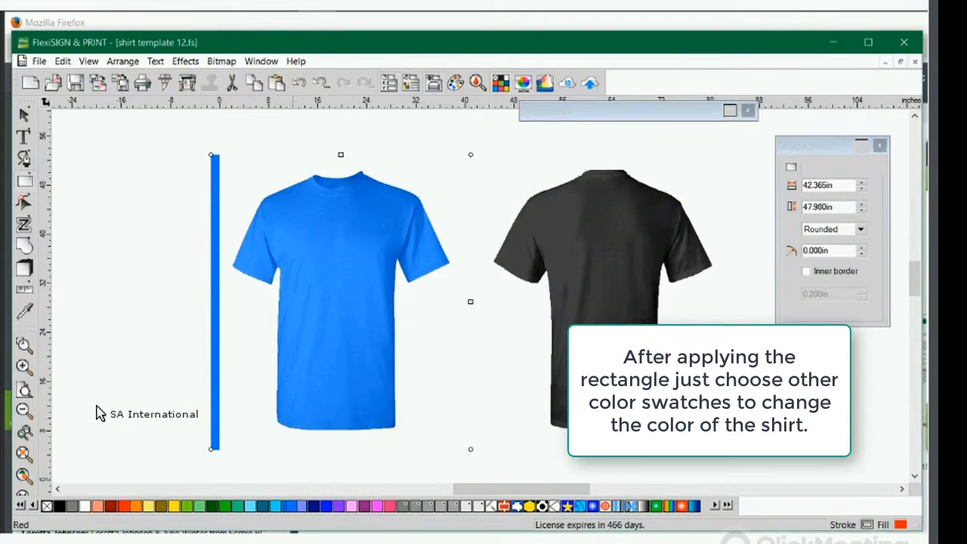
left_click(124, 506)
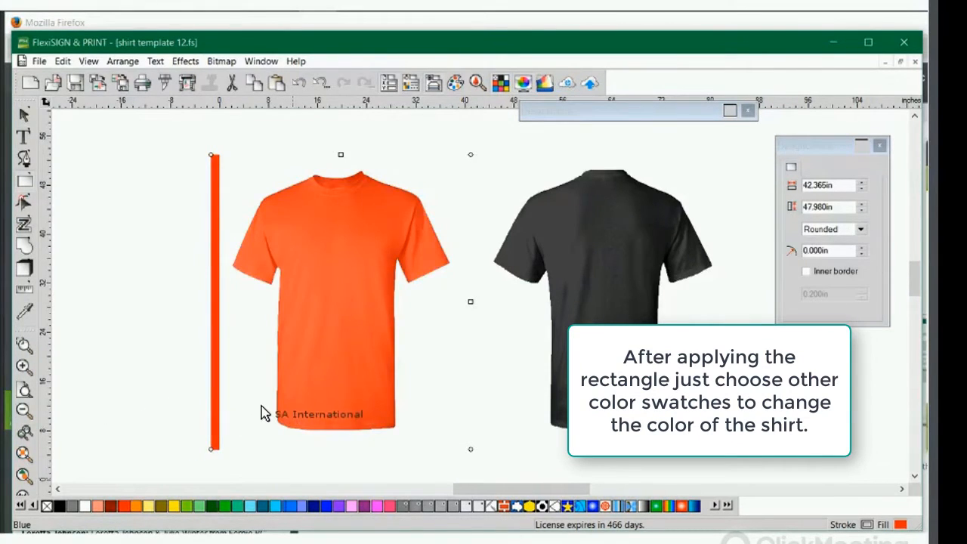
left_click(326, 506)
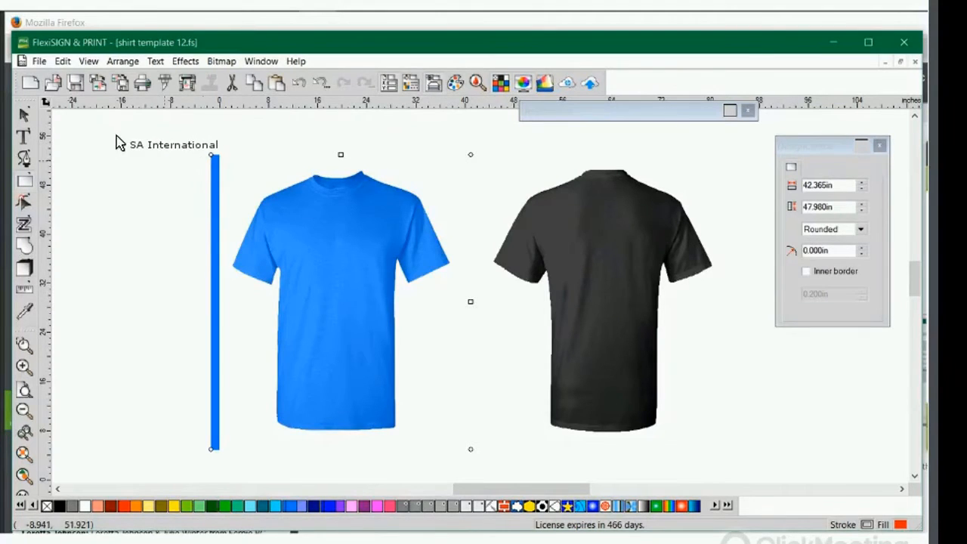
left_click_drag(108, 162, 89, 232)
key("Delete")
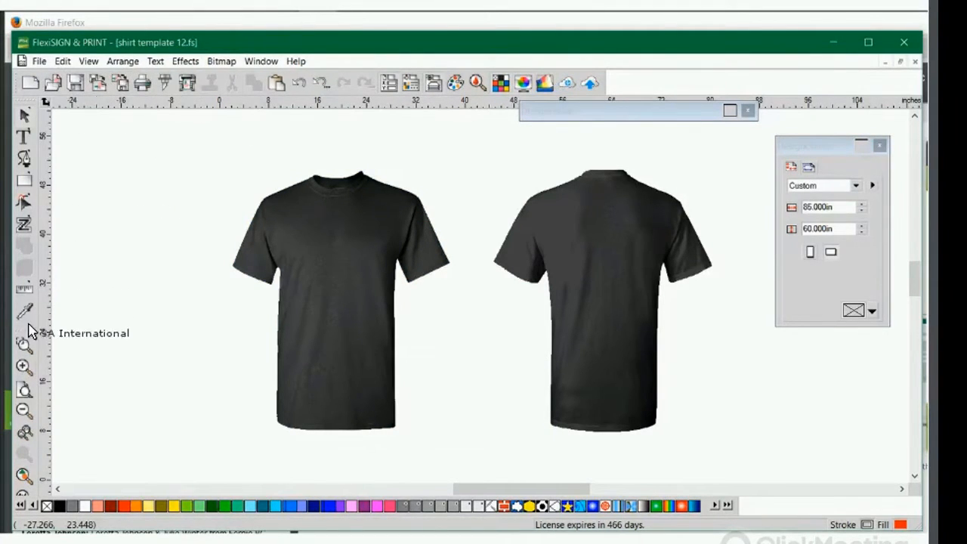
- Delete the long horizontal guide line above the two shirts
left_click(24, 411)
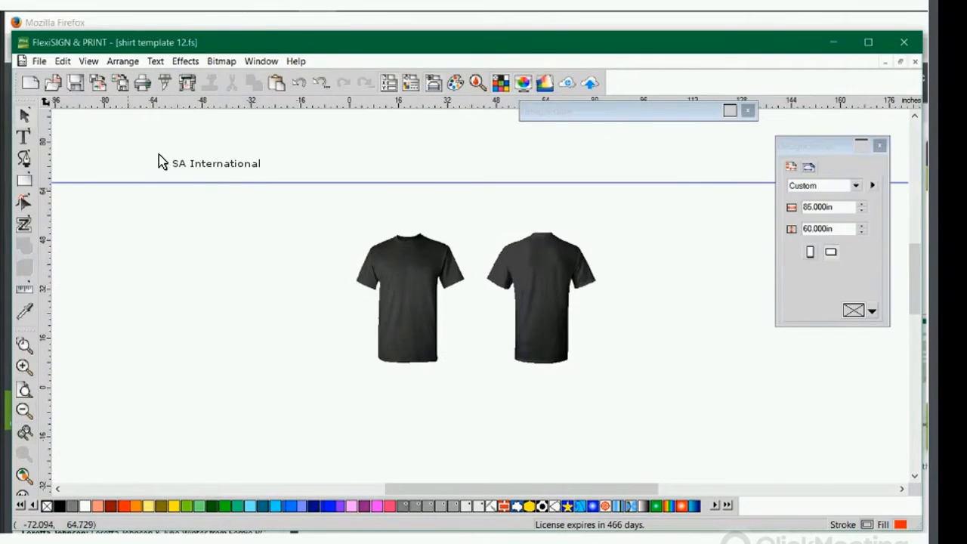
left_click(163, 153)
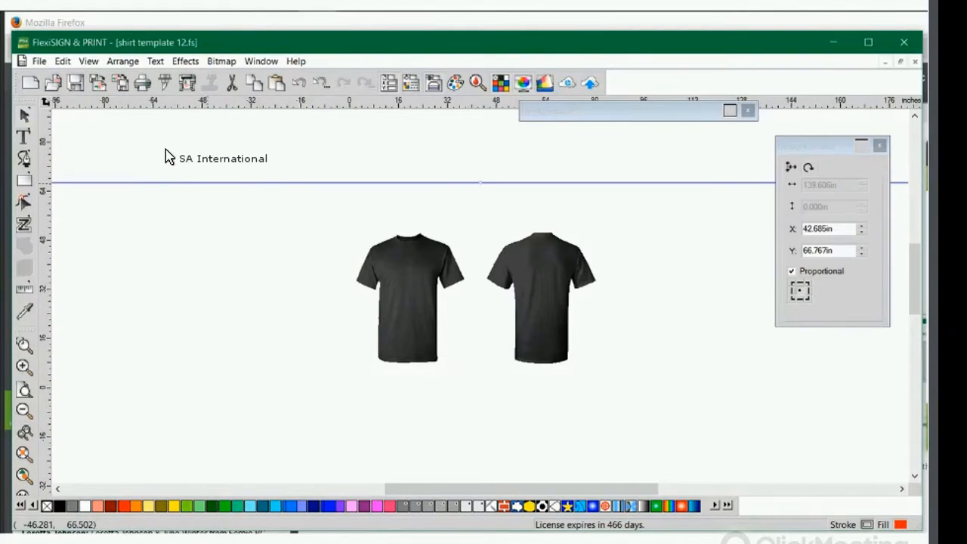
left_click(128, 136)
- Import the picture Batman.jpg from the Demo Files folder into the shirt template
left_click(38, 61)
left_click(161, 182)
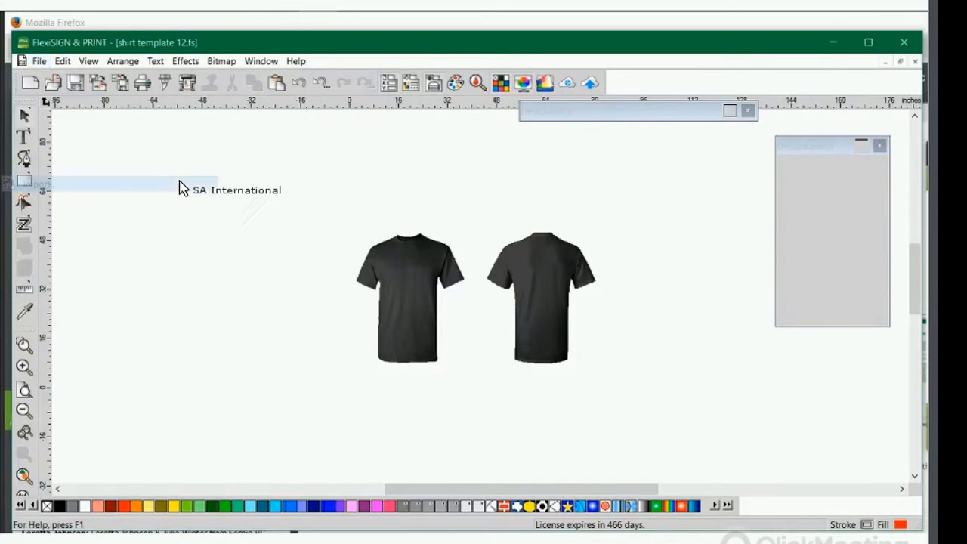
scroll(502, 181, "down", 5)
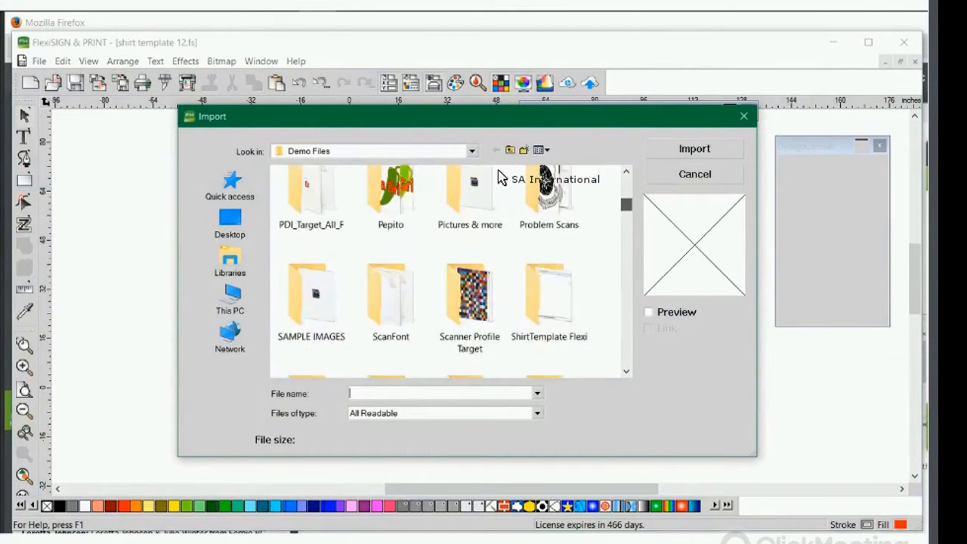
scroll(498, 187, "down", 3)
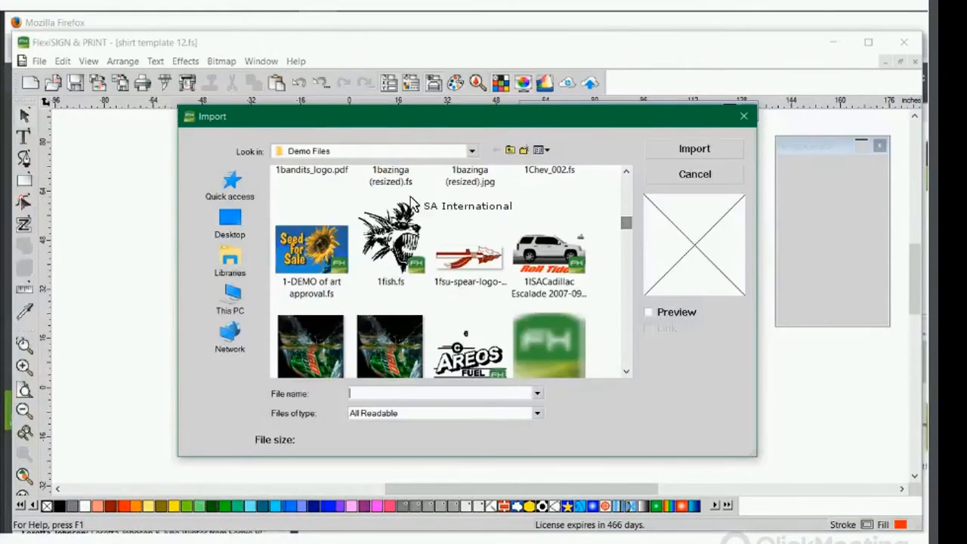
scroll(394, 216, "down", 6)
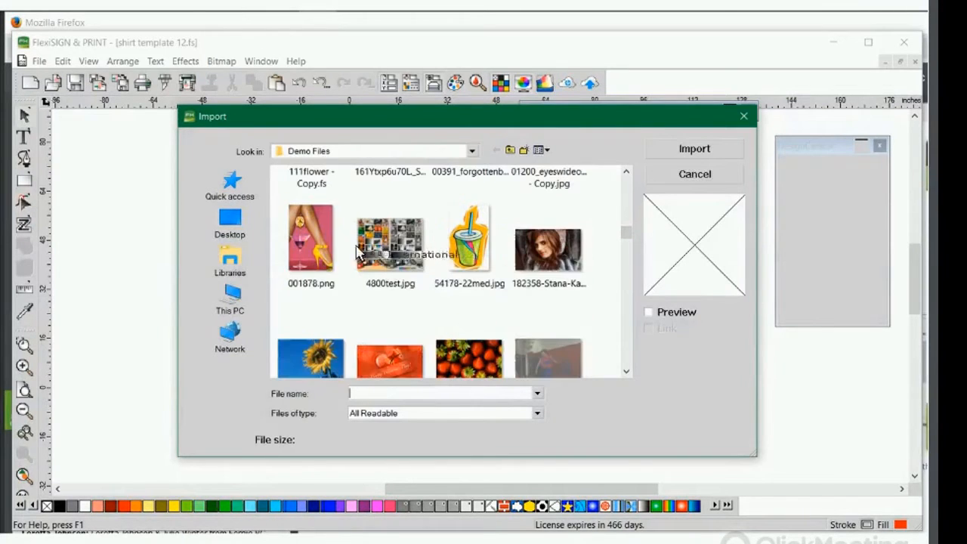
scroll(336, 254, "down", 5)
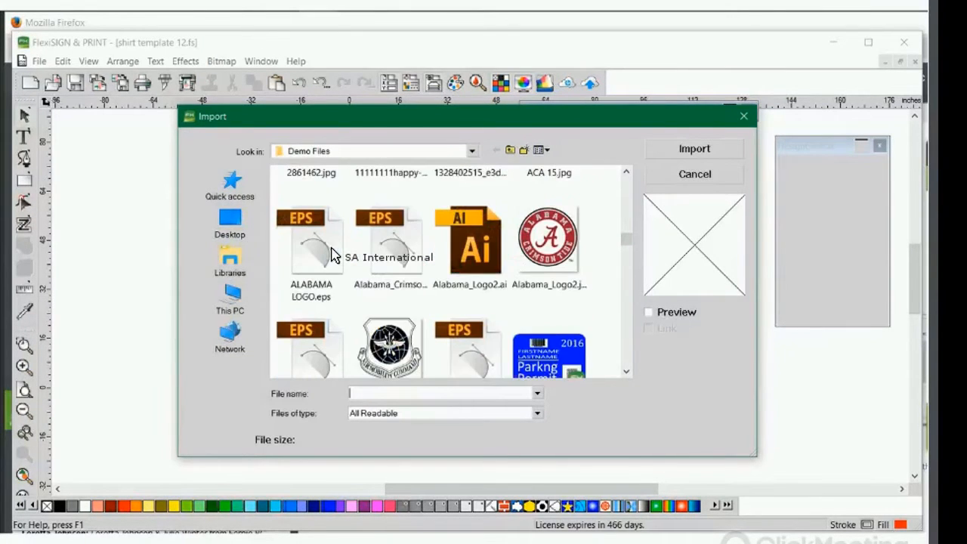
scroll(333, 254, "down", 2)
scroll(321, 219, "down", 2)
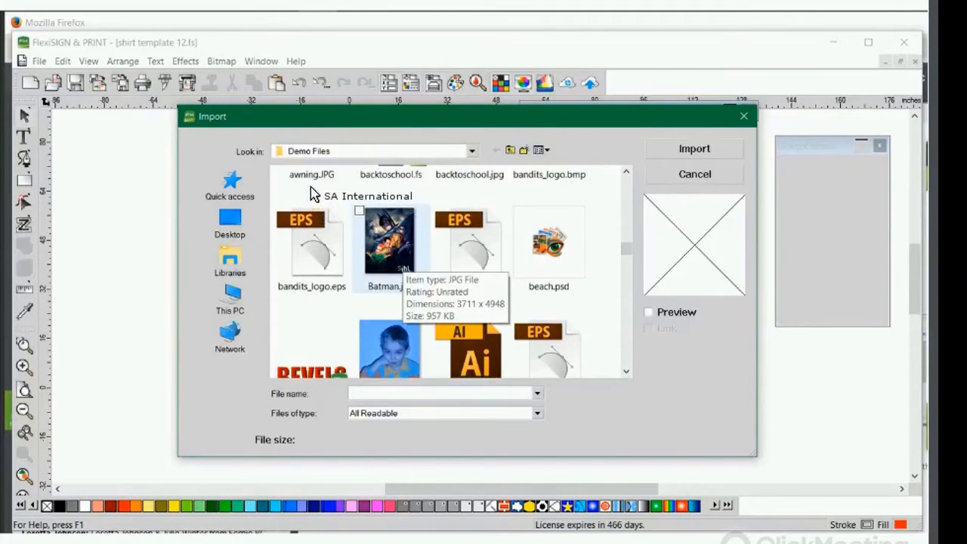
double_click(400, 256)
- Place the imported Batman picture to the left of the front shirt, about 40.4 in wide and 53.9 in high
left_click_drag(358, 358, 193, 272)
left_click_drag(238, 302, 308, 393)
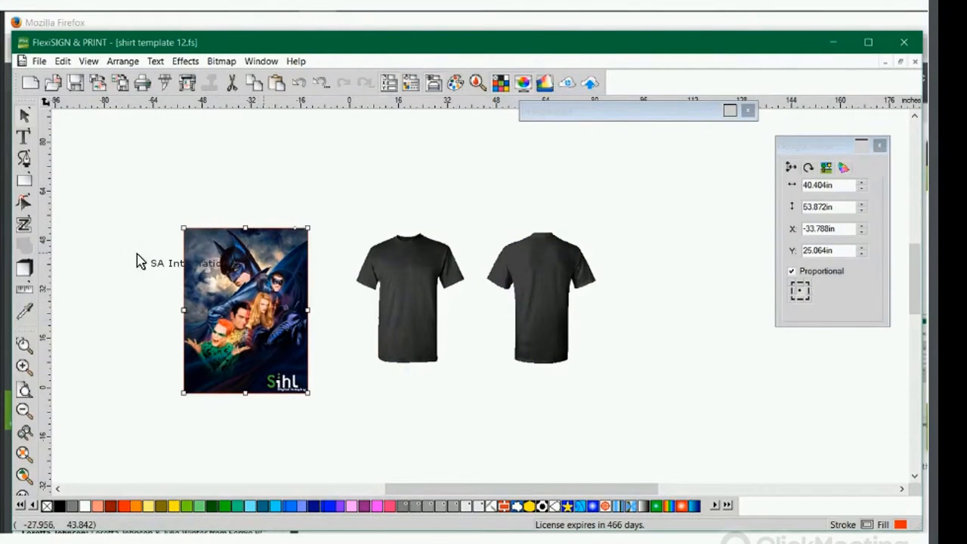
left_click(25, 366)
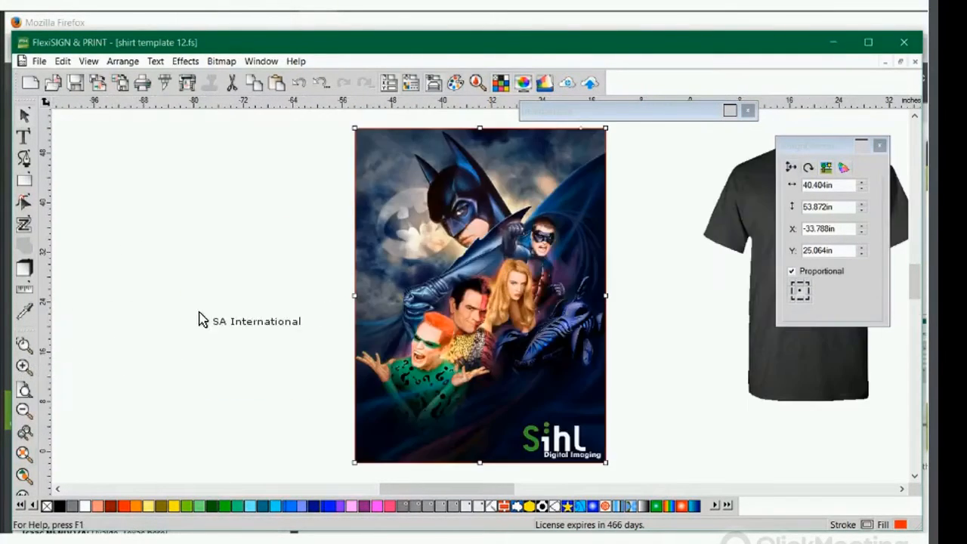
- Move the Batman picture onto the front shirt so that it fills the shirt's shape
left_click_drag(812, 146, 160, 162)
left_click_drag(393, 379, 709, 377)
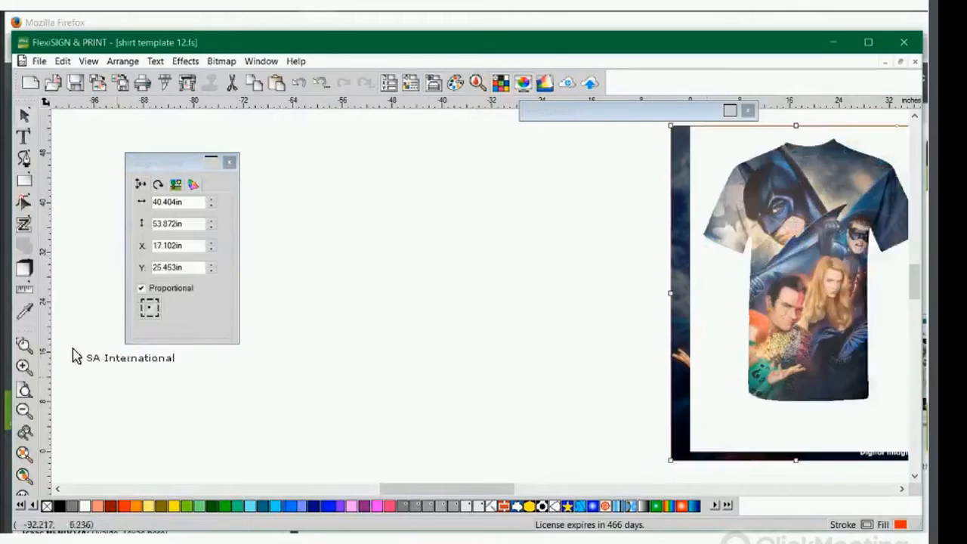
left_click(22, 367)
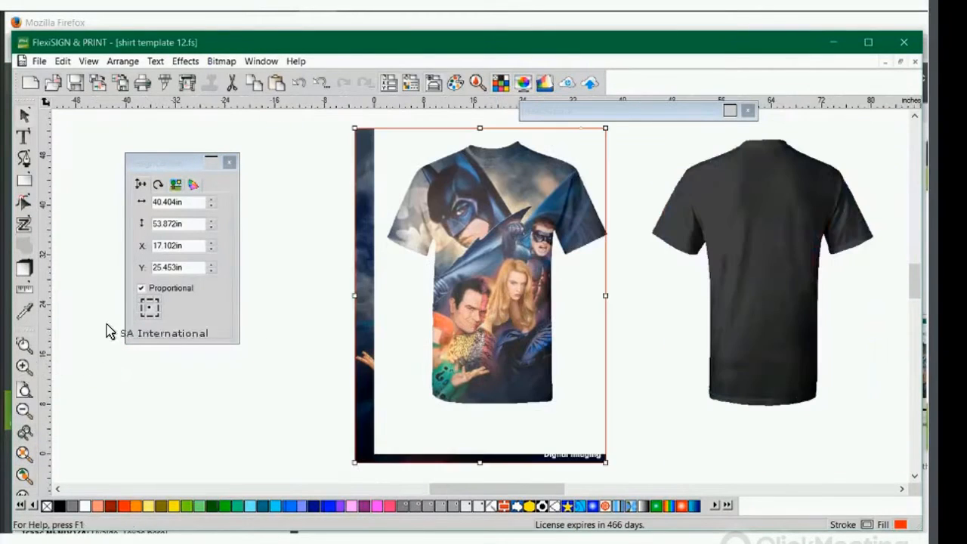
left_click_drag(453, 148, 512, 122)
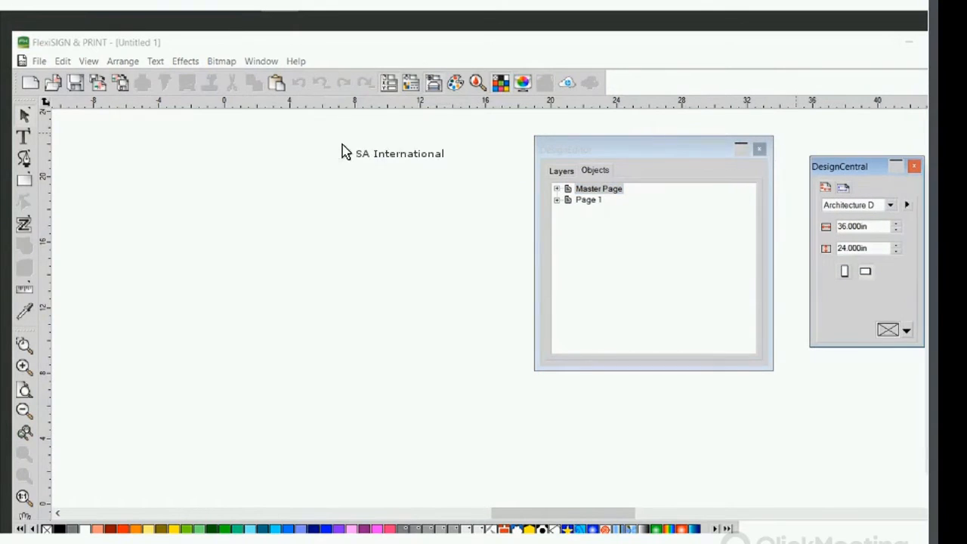
left_click(35, 56)
left_click(38, 61)
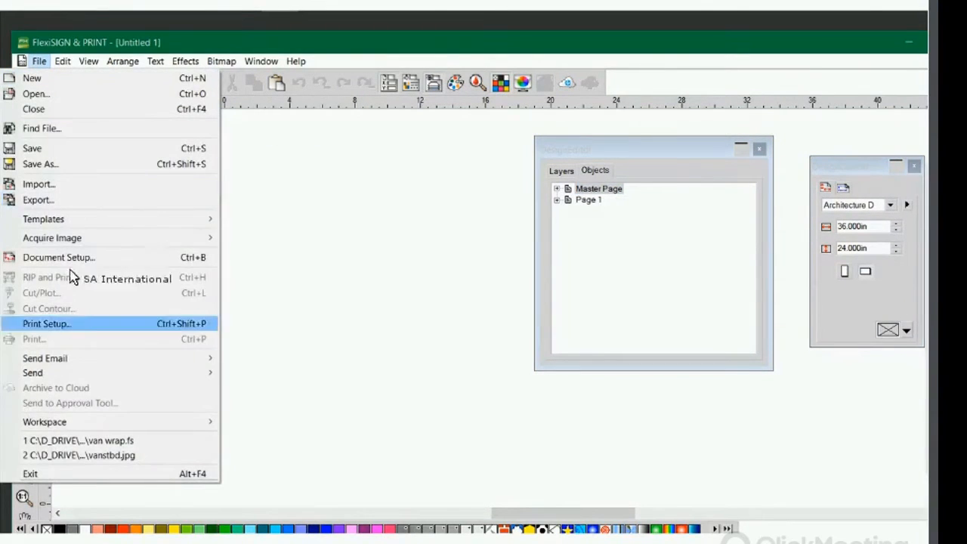
left_click(240, 189)
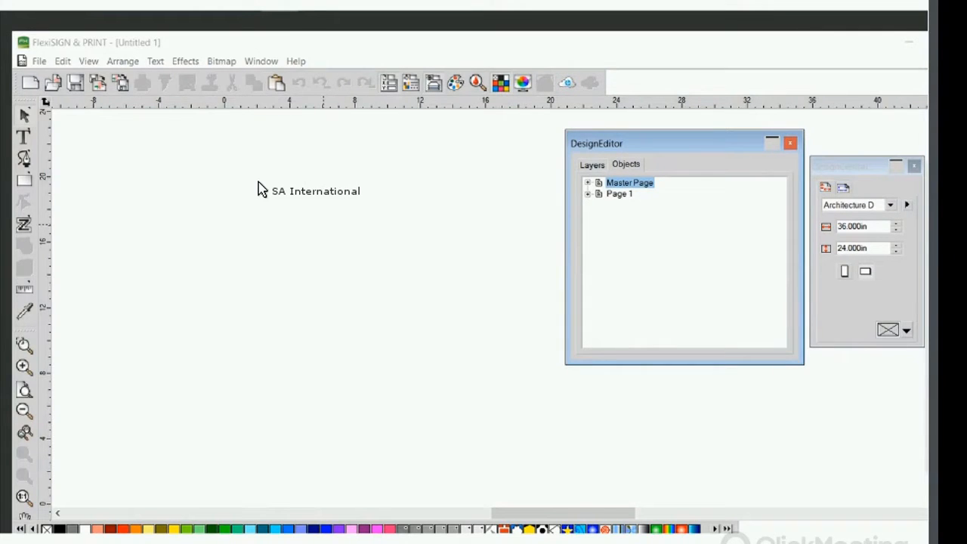
- Start the Text tool with the Arial Regular font and set the text height to 3 in
left_click(24, 115)
left_click(260, 242)
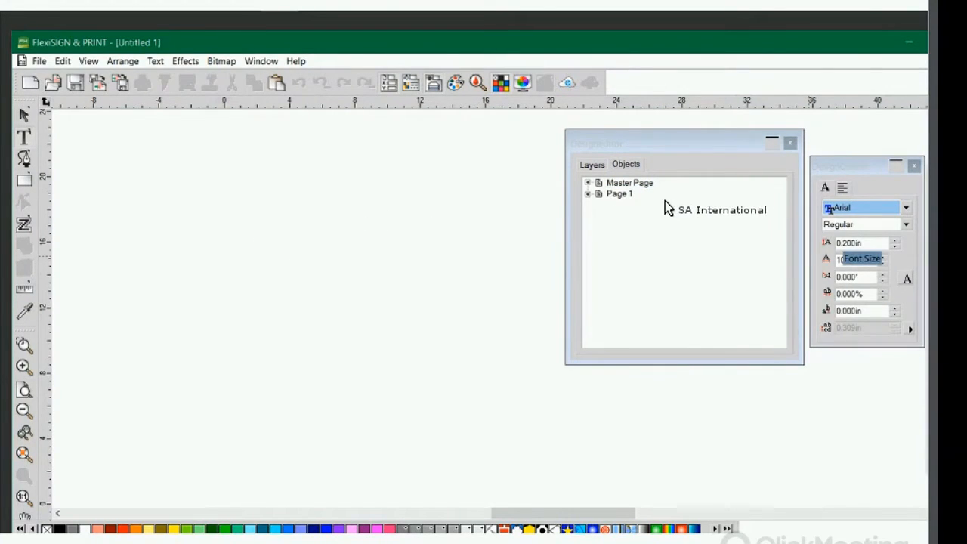
double_click(846, 244)
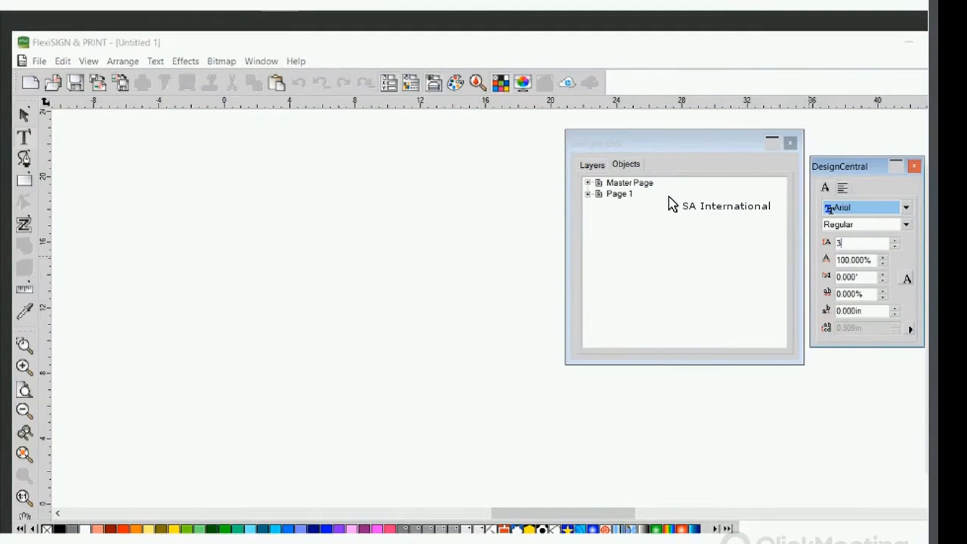
type("3")
key("Tab")
key("Return")
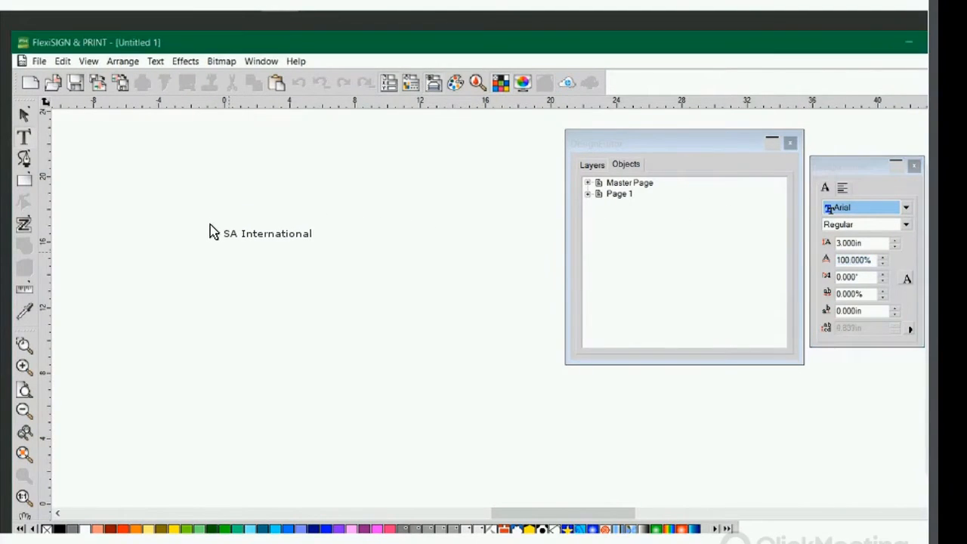
left_click(211, 233)
type("www")
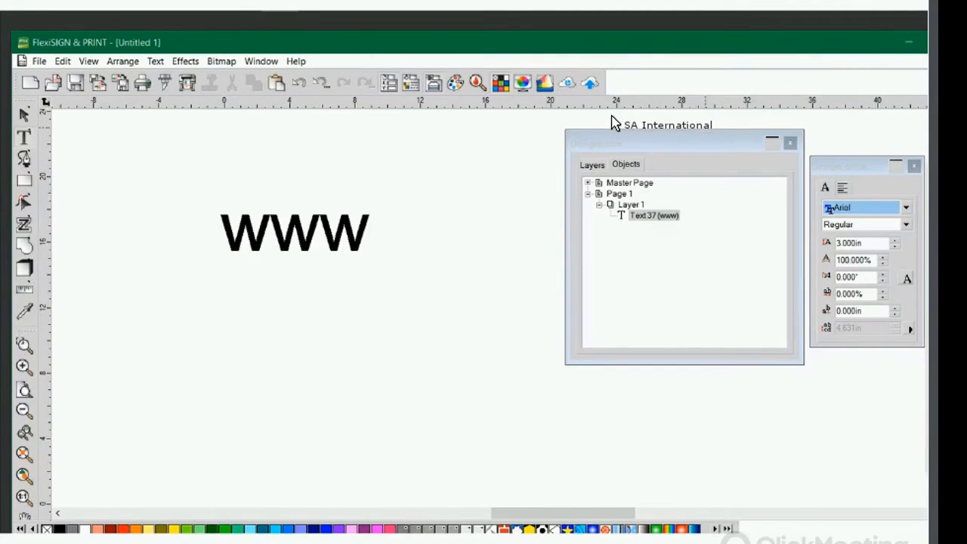
left_click(771, 142)
type(".f")
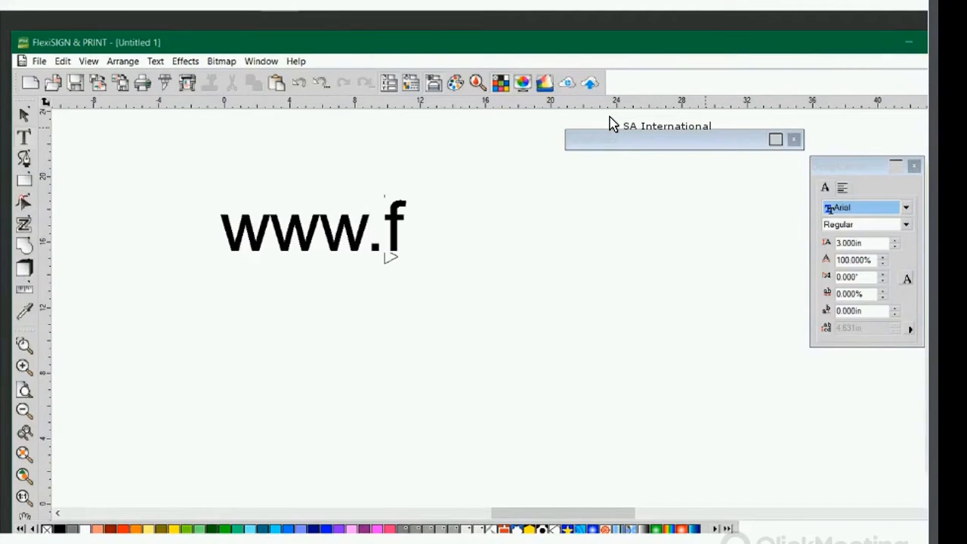
type("lex")
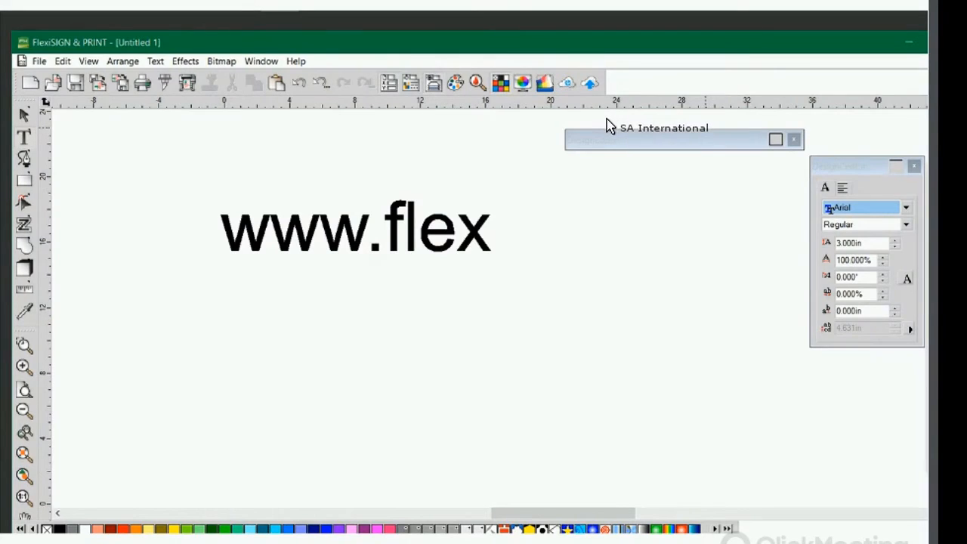
type("iplugins")
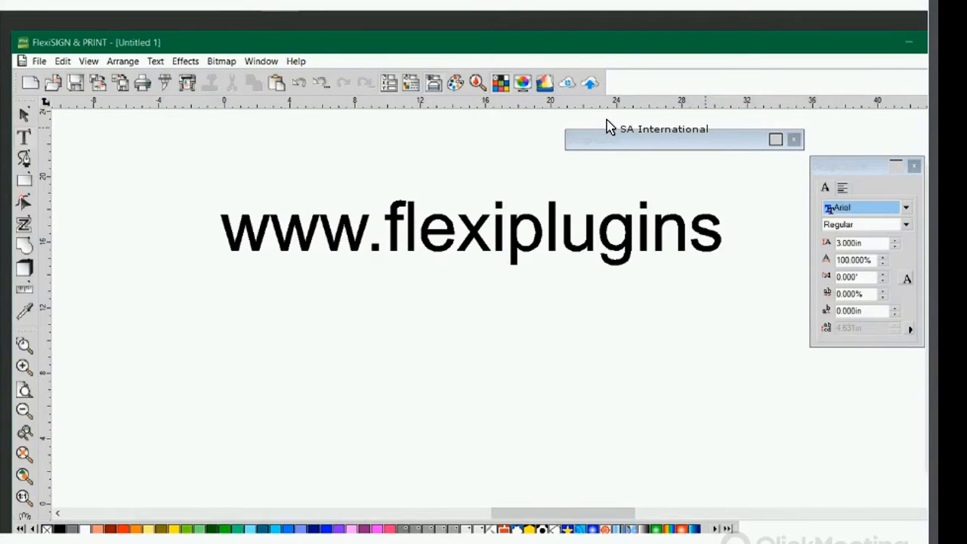
type(".co")
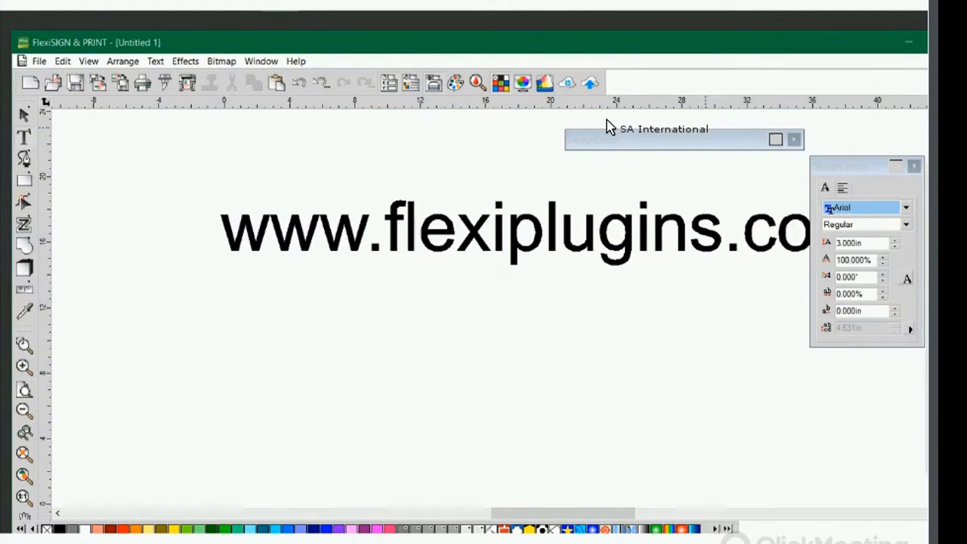
key("Escape")
left_click_drag(304, 186, 235, 201)
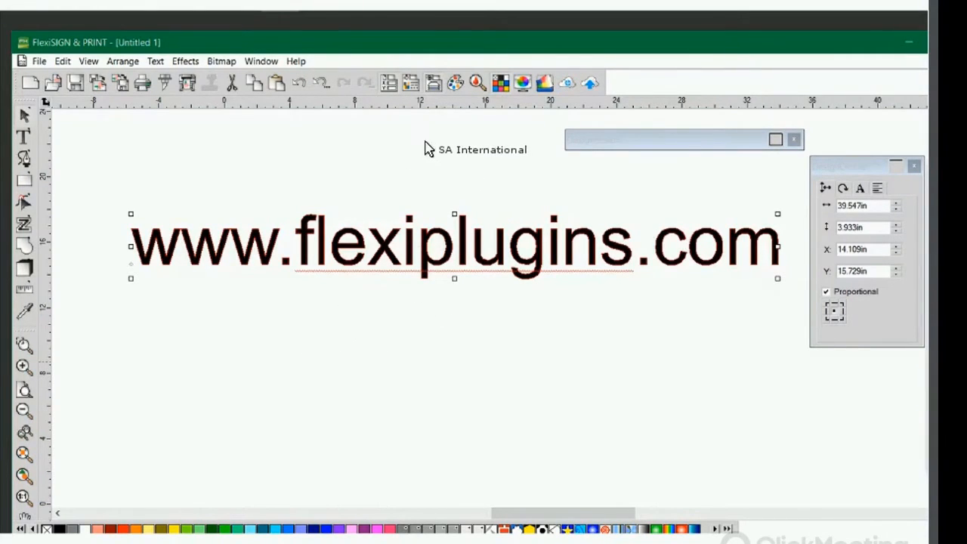
- Look at the general settings in the preferences and leave them as they are
left_click(62, 61)
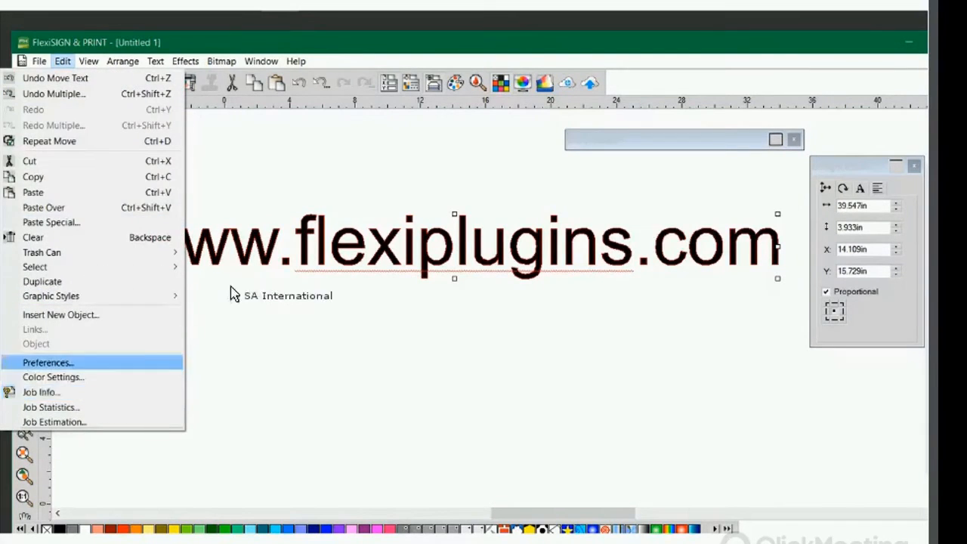
left_click(49, 363)
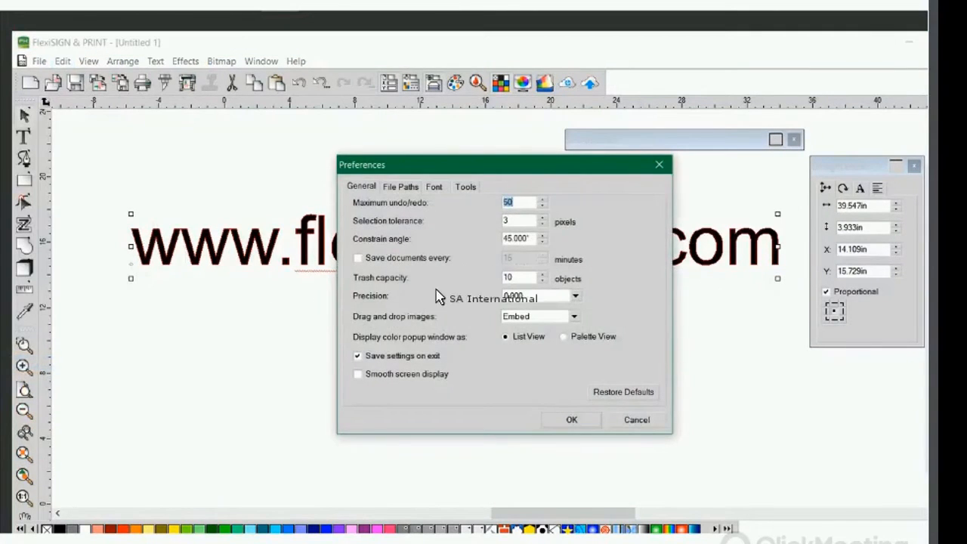
left_click(659, 165)
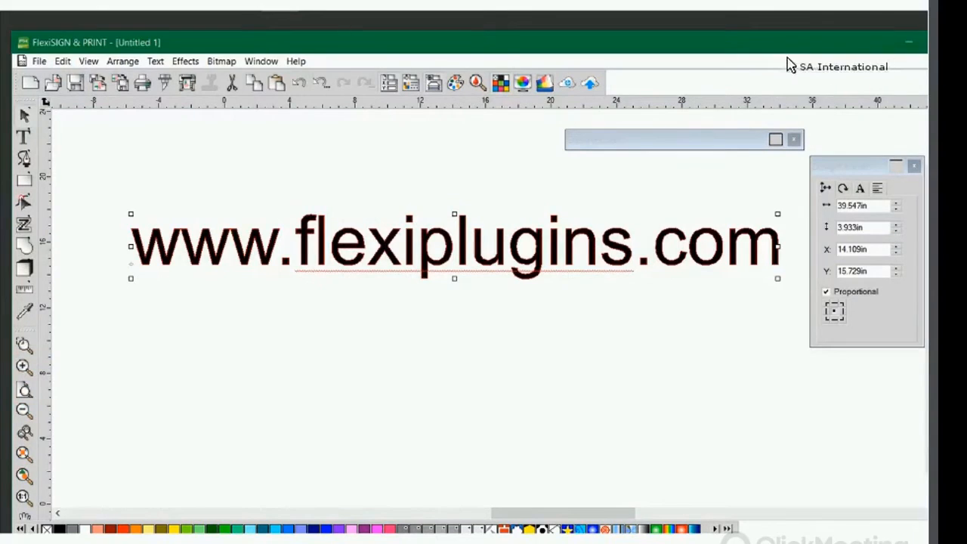
- Close the untitled document and open van wrap.fs to examine the finished van wrap as a whole
left_click(963, 42)
left_click(508, 334)
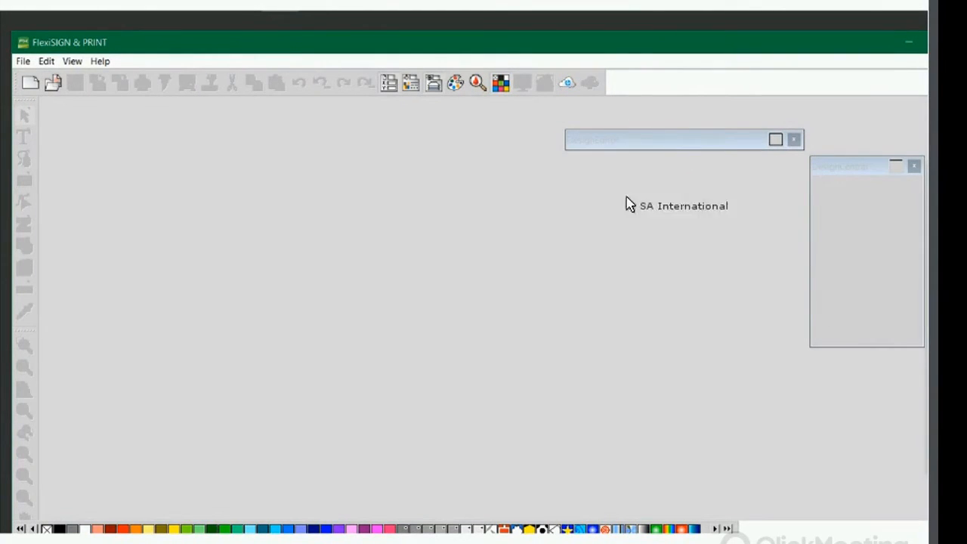
left_click(23, 61)
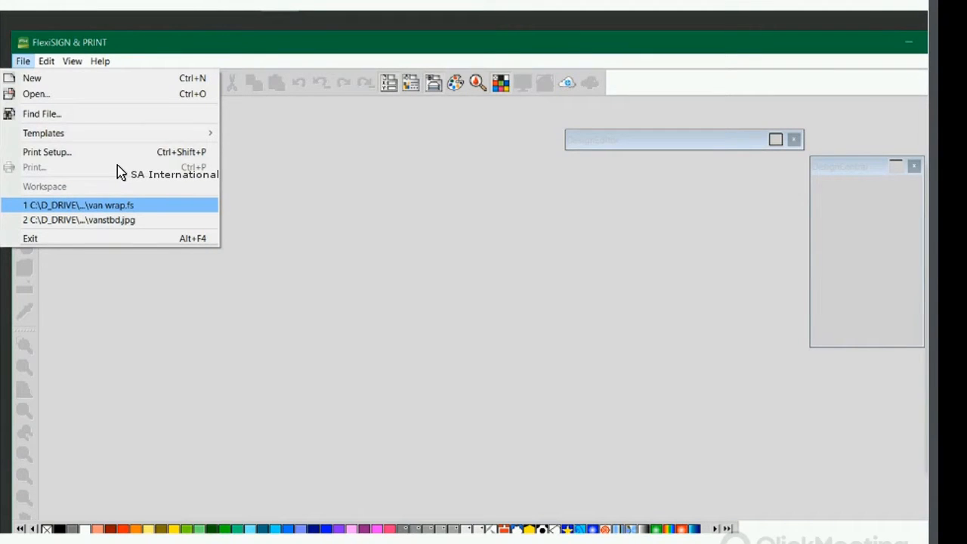
key("Return")
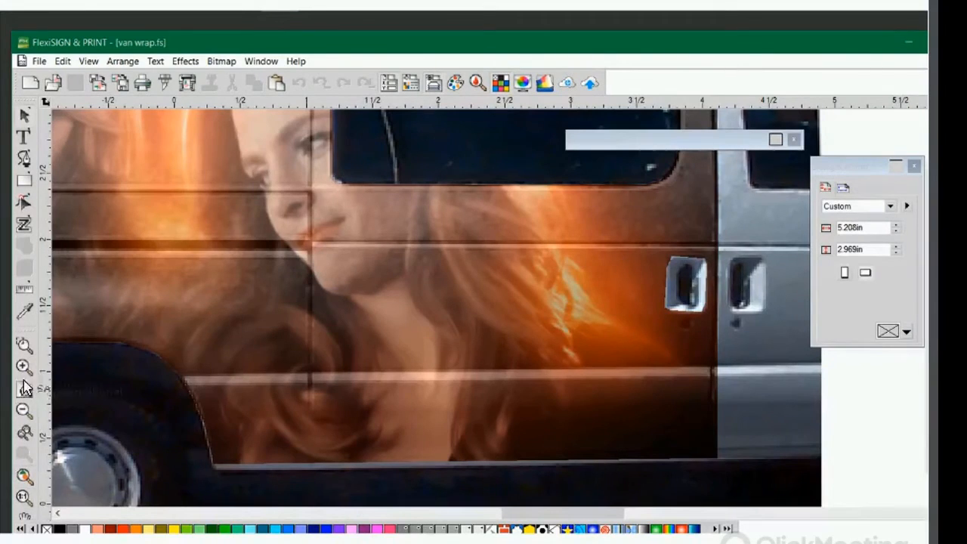
left_click(26, 390)
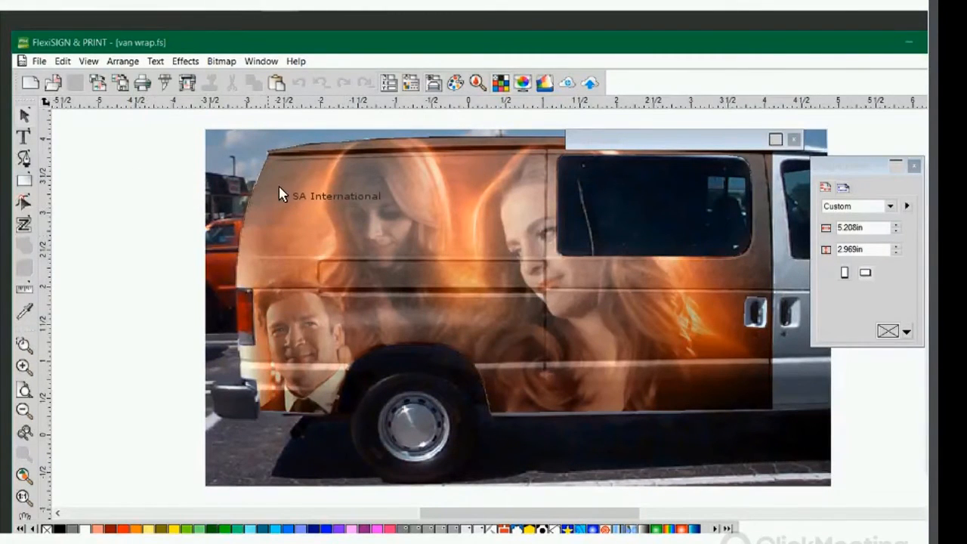
- Close van wrap.fs and open the recent picture vanstbd.jpg of the blank white van
left_click(793, 56)
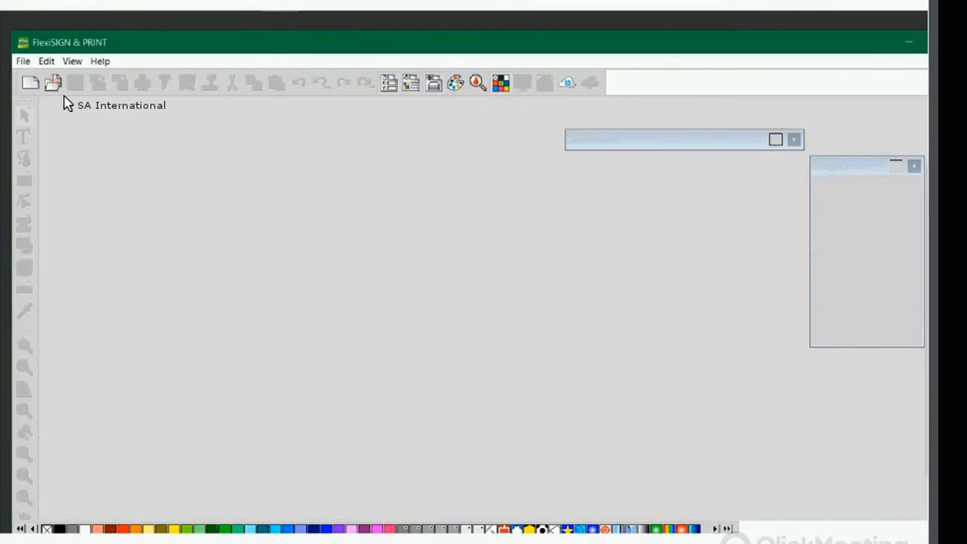
left_click(22, 61)
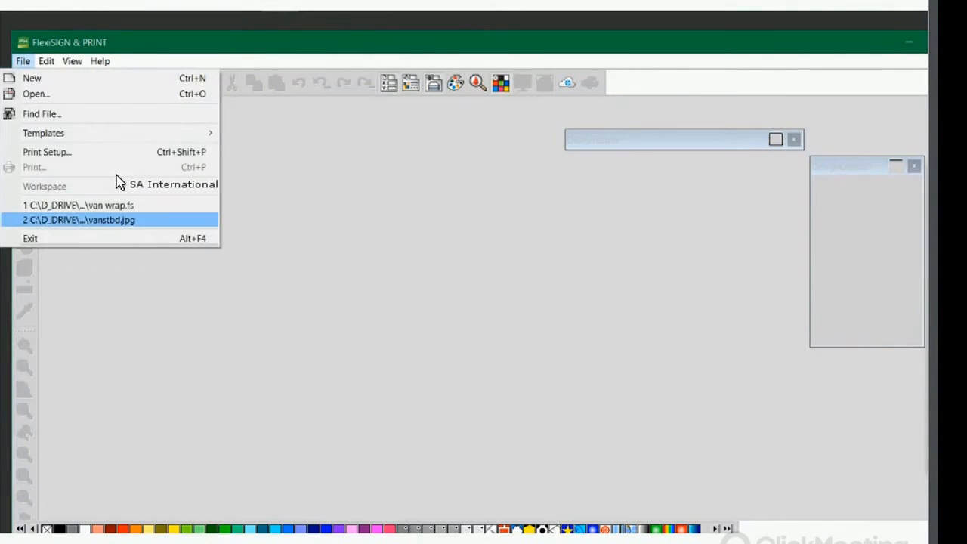
key("Return")
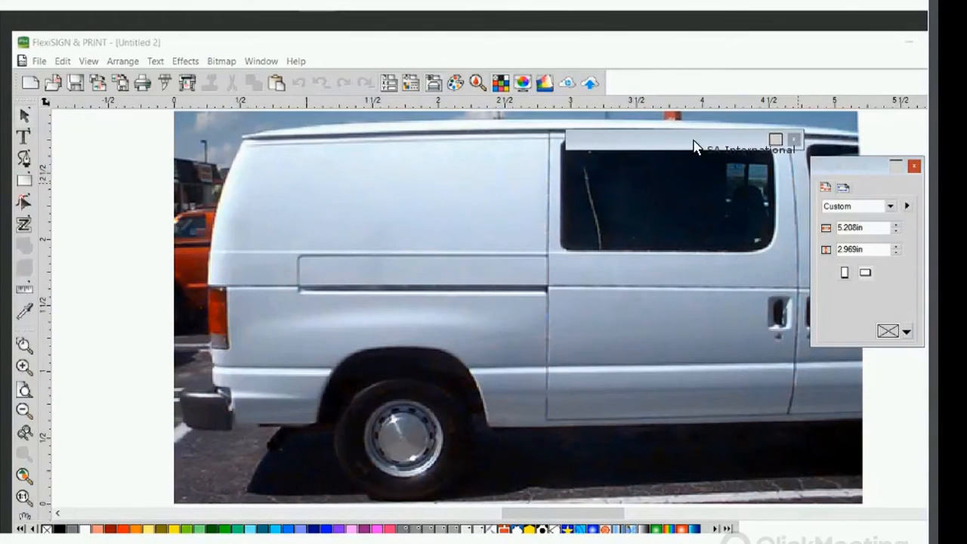
left_click_drag(847, 165, 857, 138)
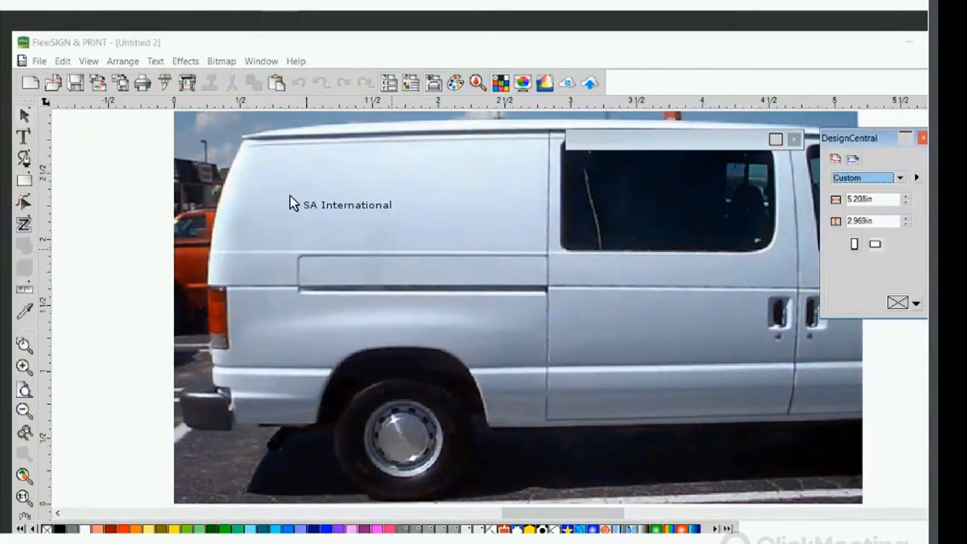
- Make a copy of the van picture and centre the two pictures exactly over each other
left_click_drag(251, 193, 236, 194)
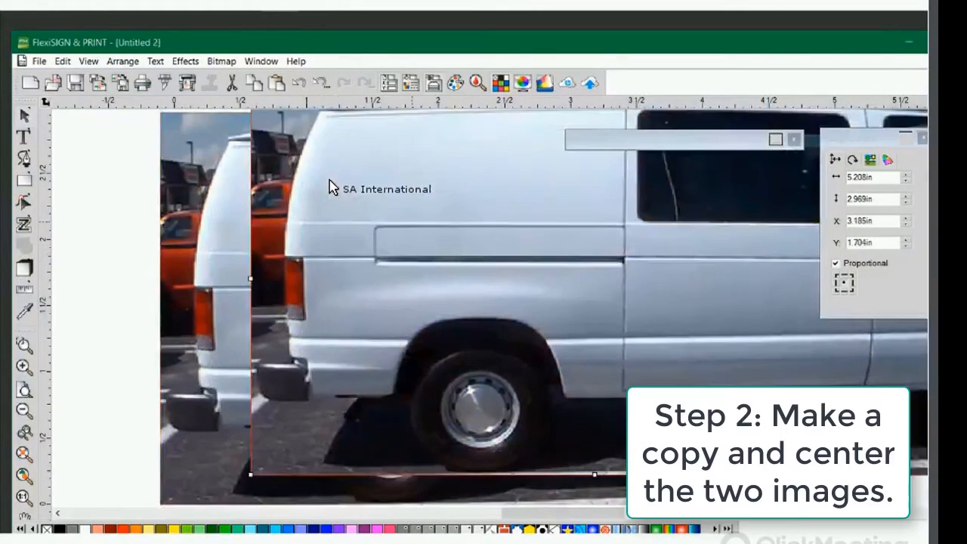
left_click(134, 176)
left_click_drag(189, 178, 283, 207)
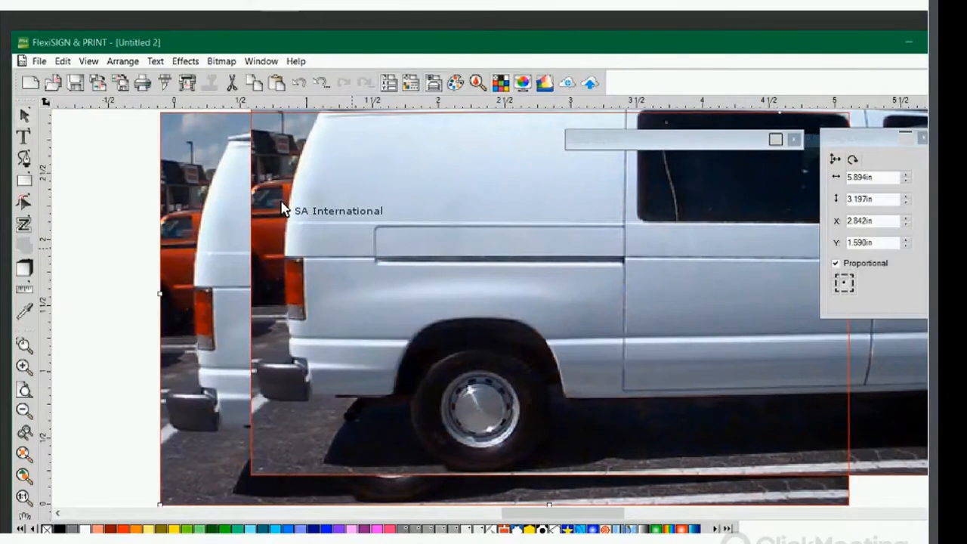
key("F5")
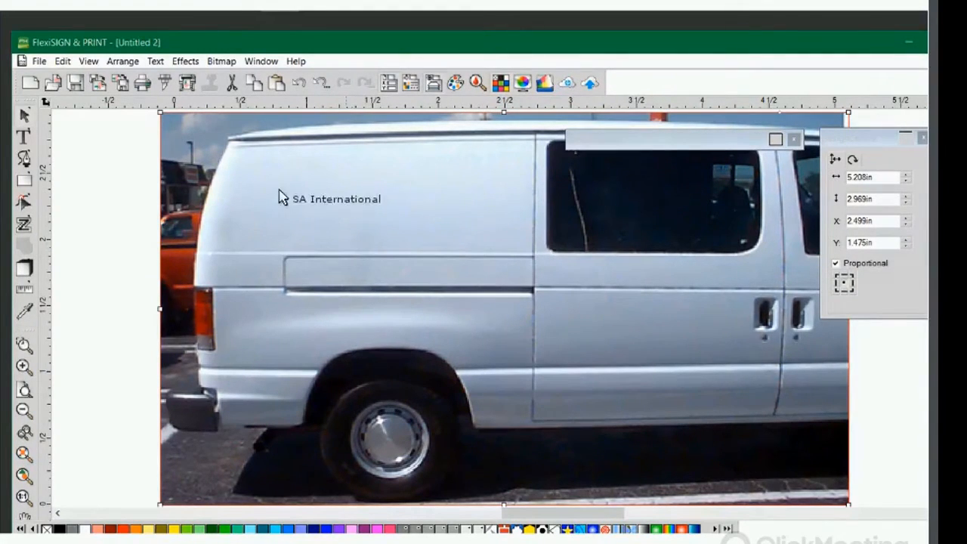
- Add a new layer above Layer 1, which holds the two van pictures
mouse_move(619, 132)
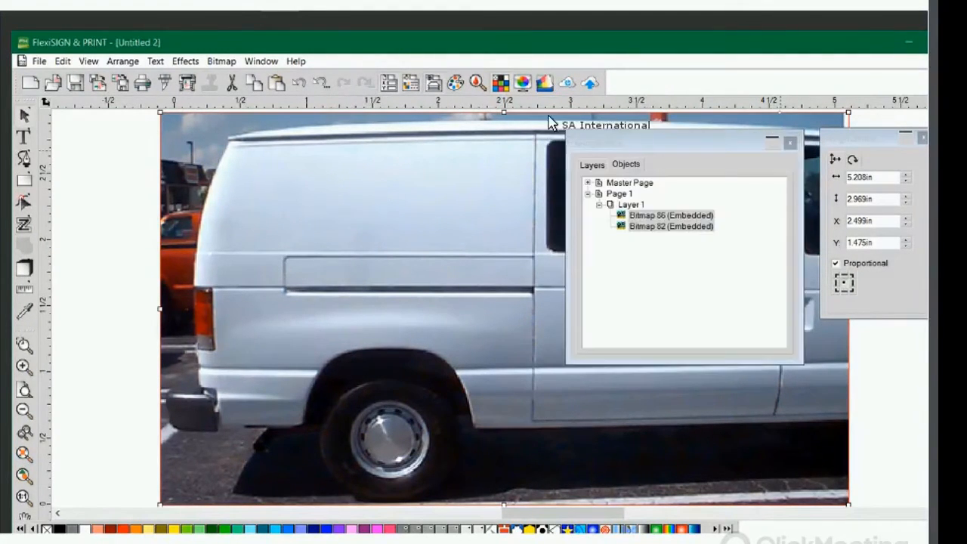
left_click_drag(618, 139, 577, 132)
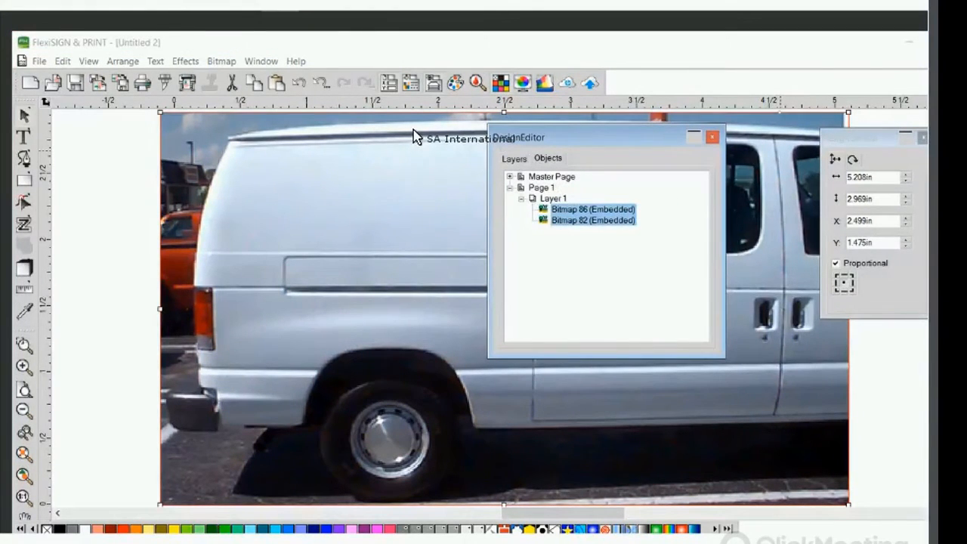
left_click(515, 159)
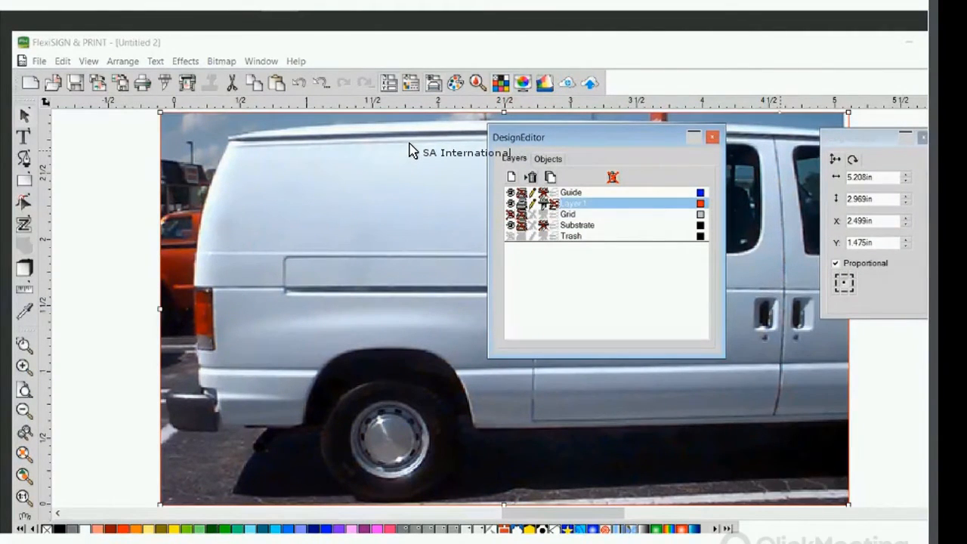
left_click(511, 177)
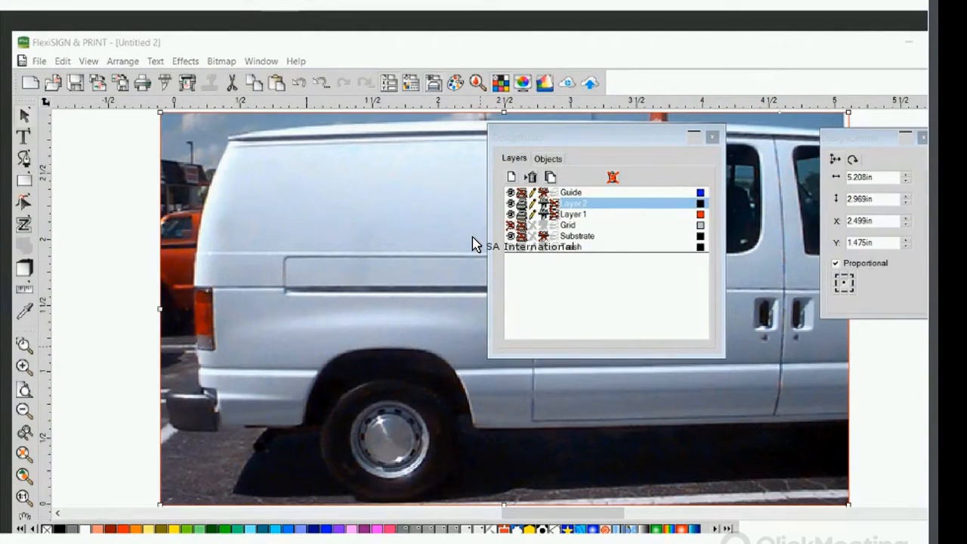
- Rename the lower van bitmap in Layer 1 as "original"
left_click(547, 159)
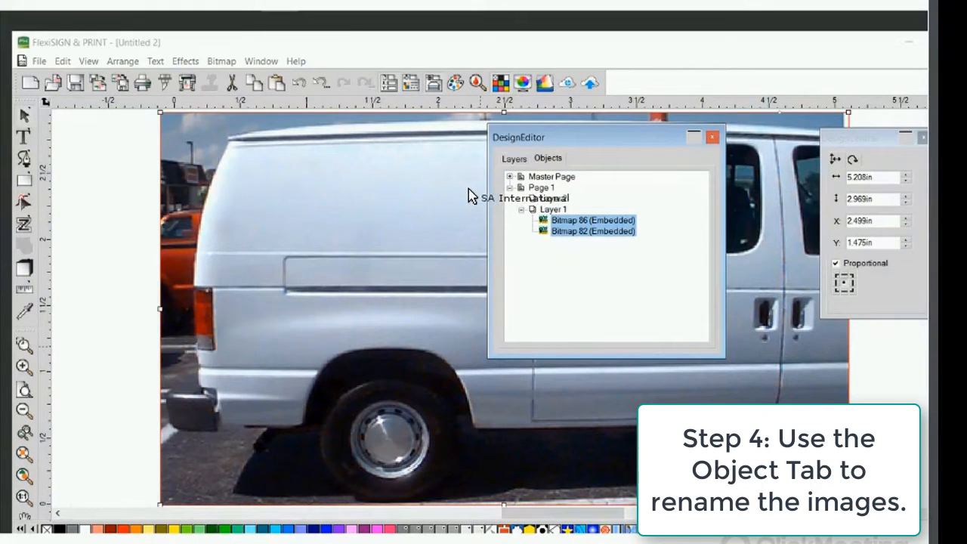
left_click(571, 231)
key("Escape")
key("Tab")
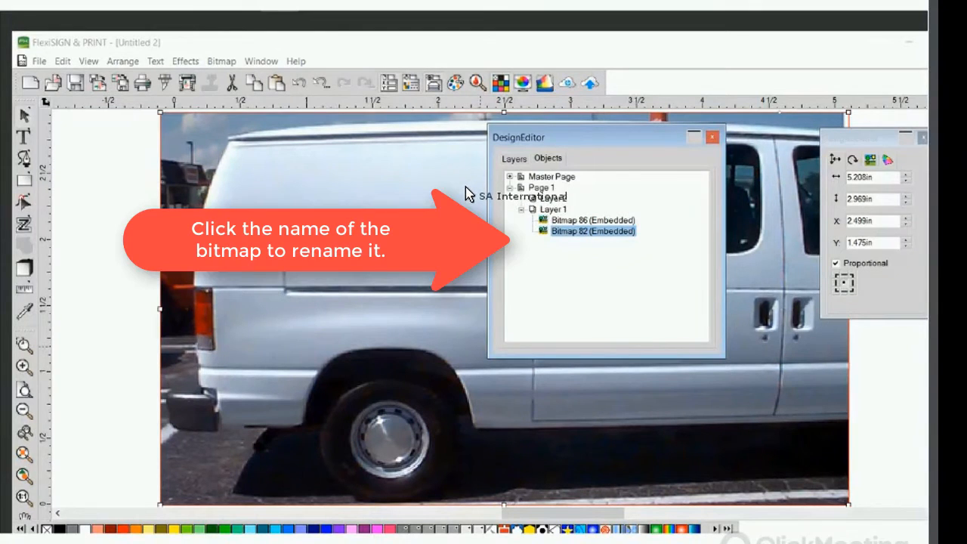
left_click(570, 231)
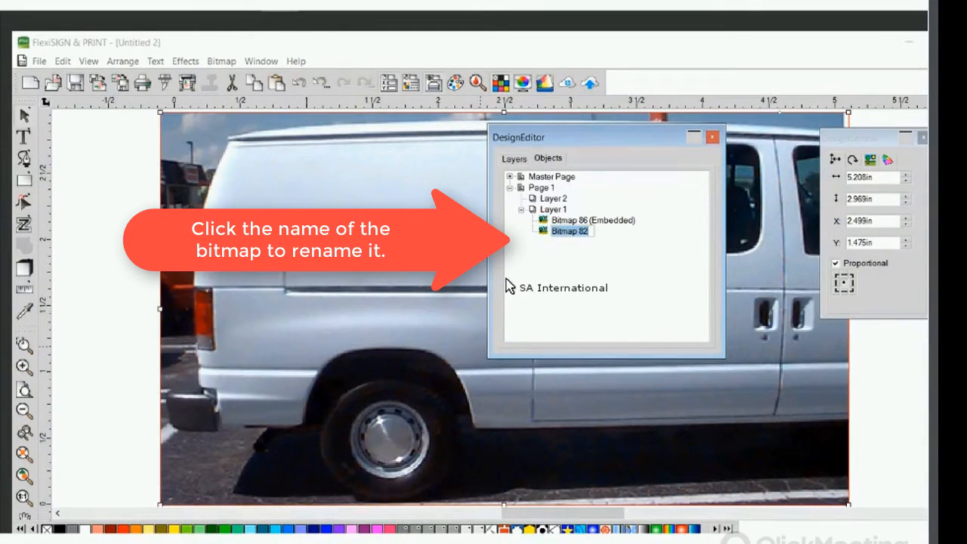
type("original")
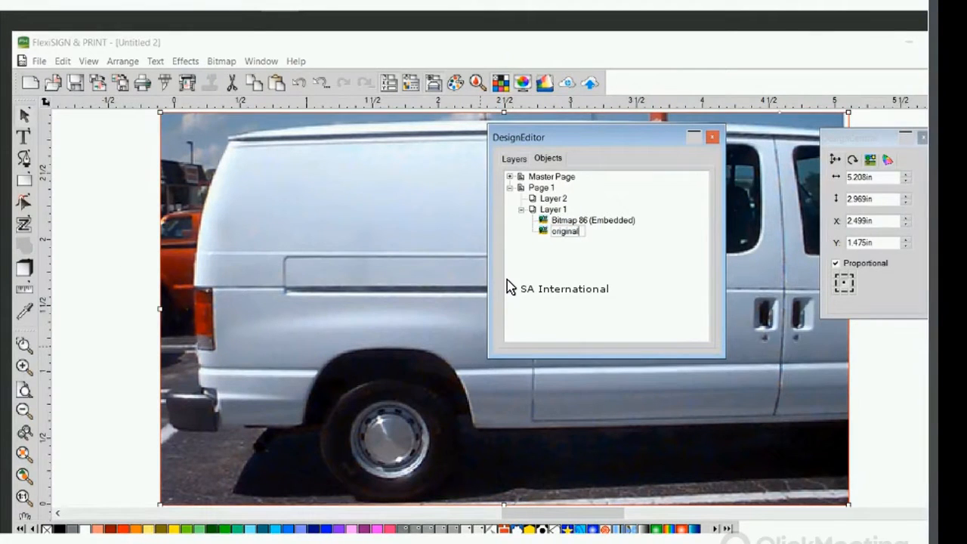
left_click(451, 219)
- Rename the other van bitmap in Layer 1 as "design"
left_click(572, 220)
left_click(572, 220)
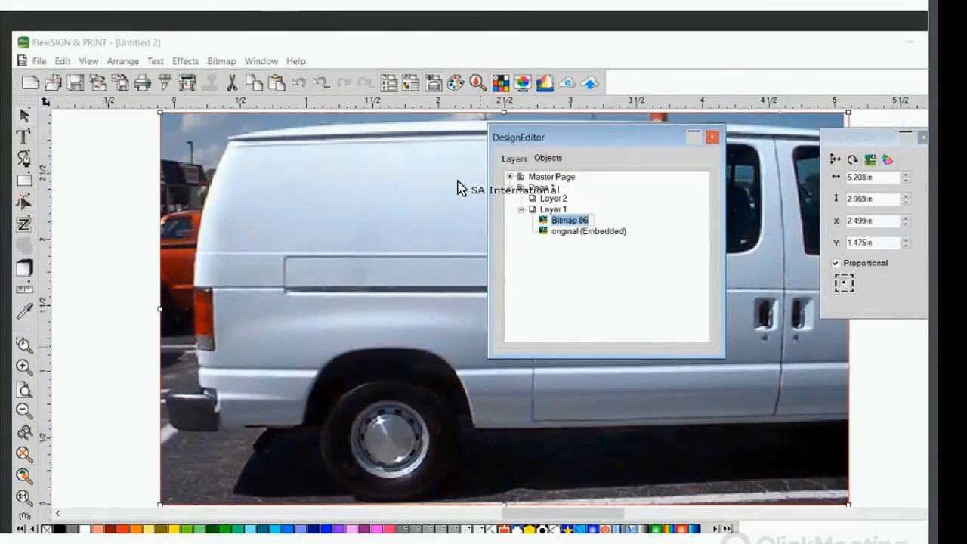
type("design")
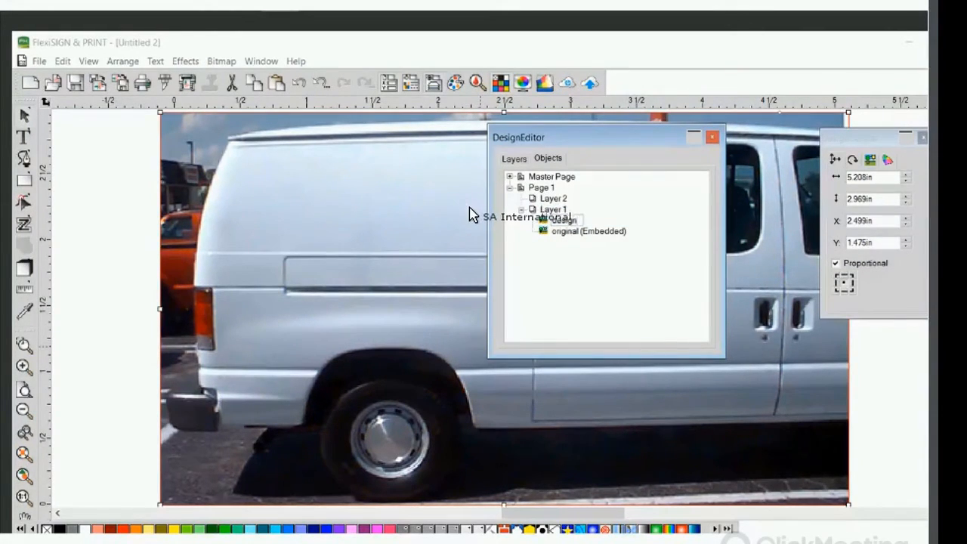
left_click(470, 215)
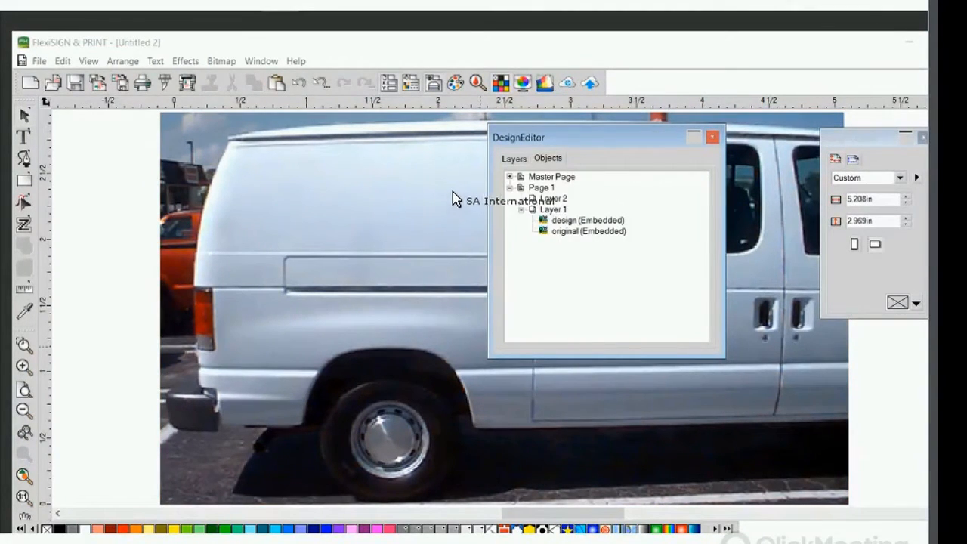
- Lock the original van picture in Layer 1
left_click(440, 195)
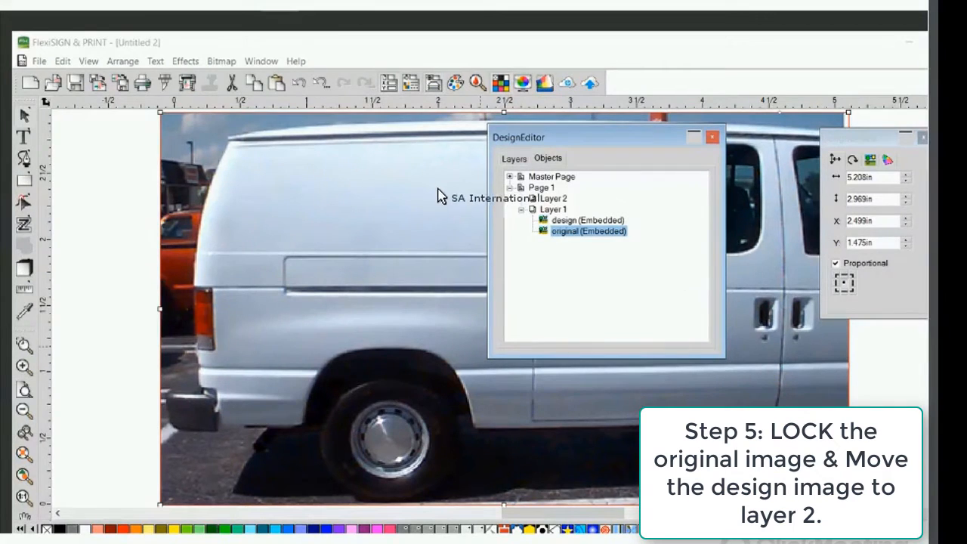
right_click(547, 231)
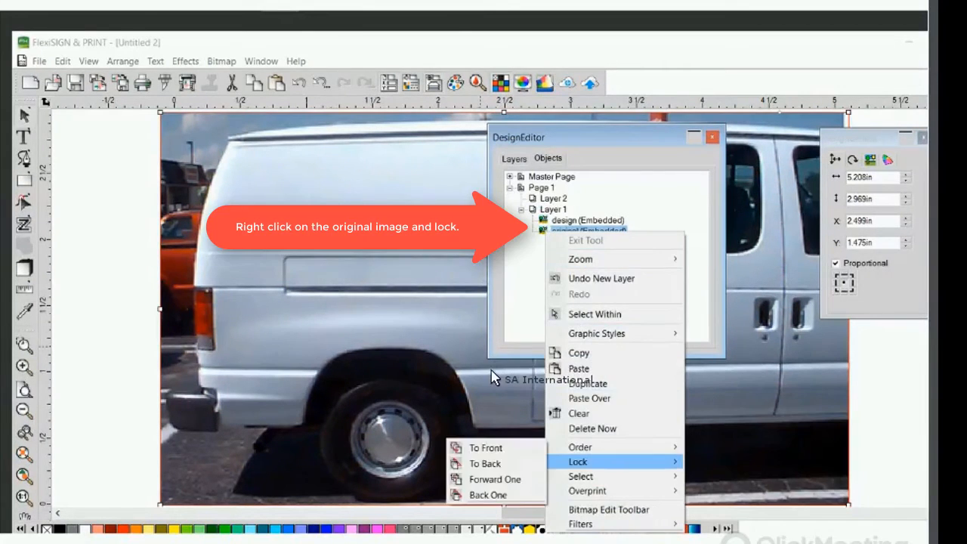
mouse_move(581, 461)
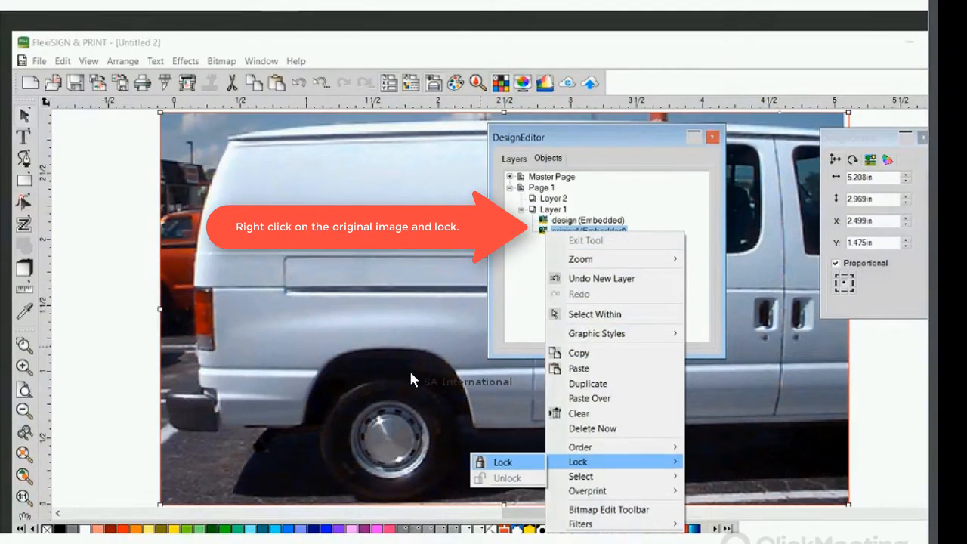
left_click(502, 461)
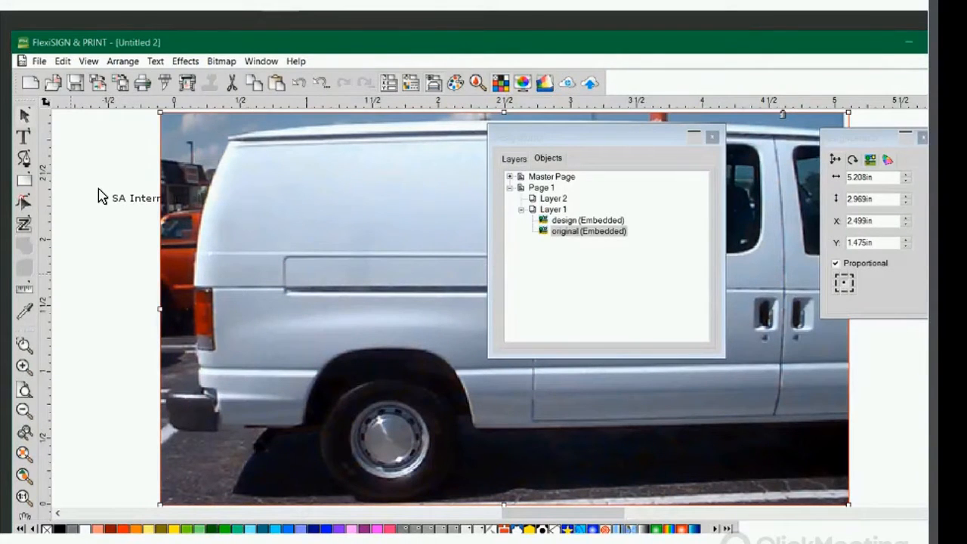
left_click(111, 197)
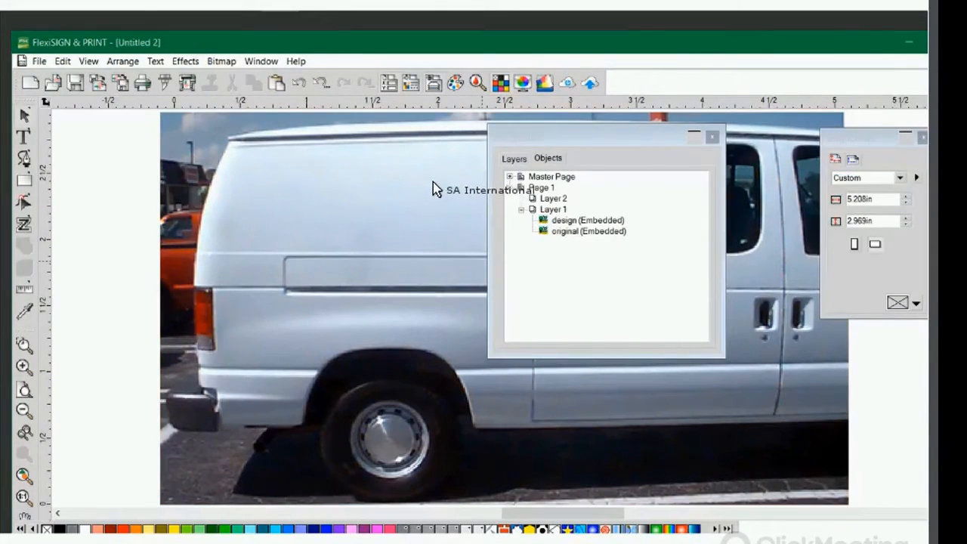
- Move the design picture from Layer 1 into Layer 2
left_click(588, 221)
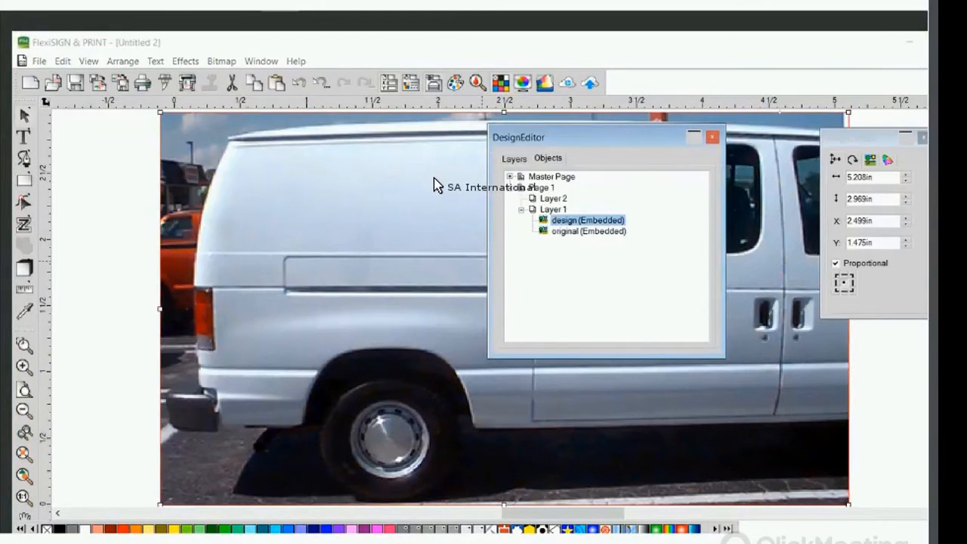
left_click_drag(562, 221, 567, 200)
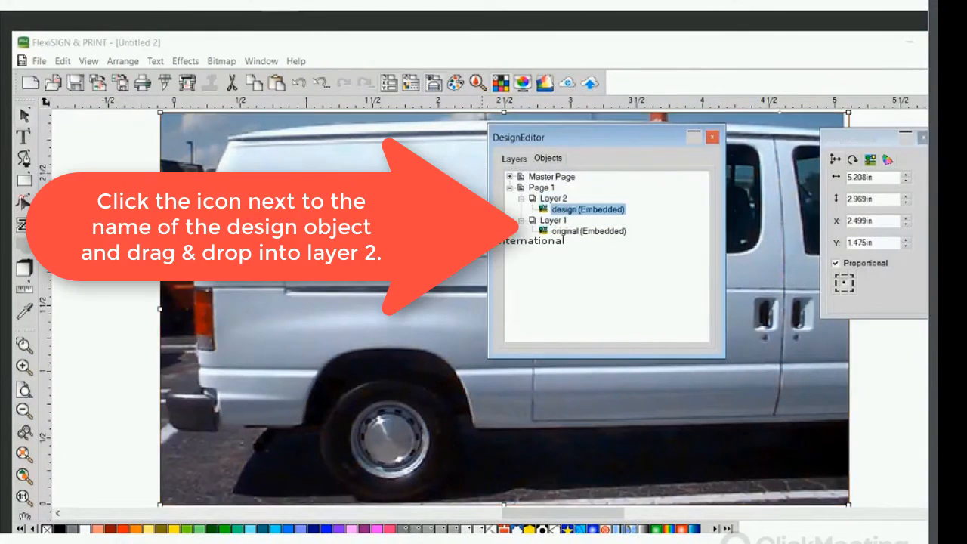
left_click(477, 232)
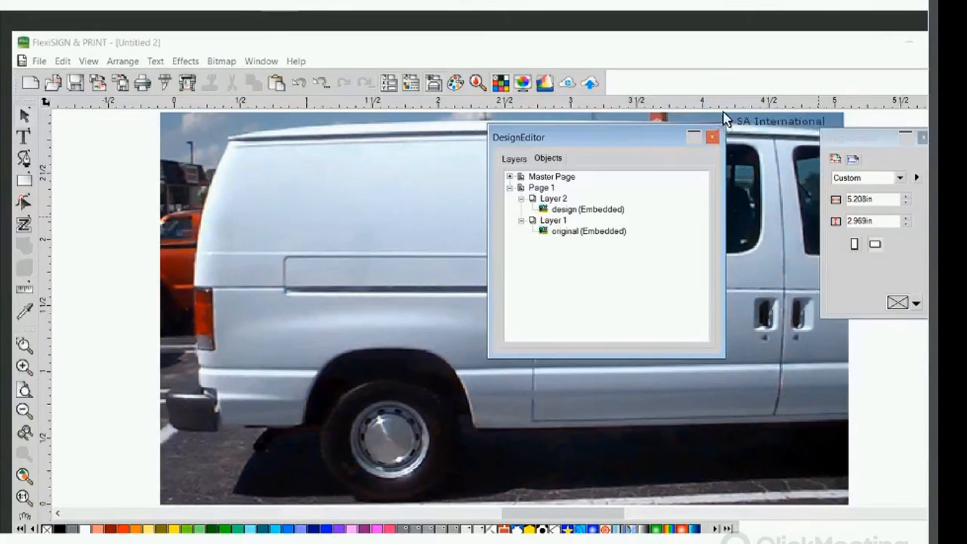
- Collapse the object properties window and move the DesignEditor window clear of the van's rear half
left_click(799, 131)
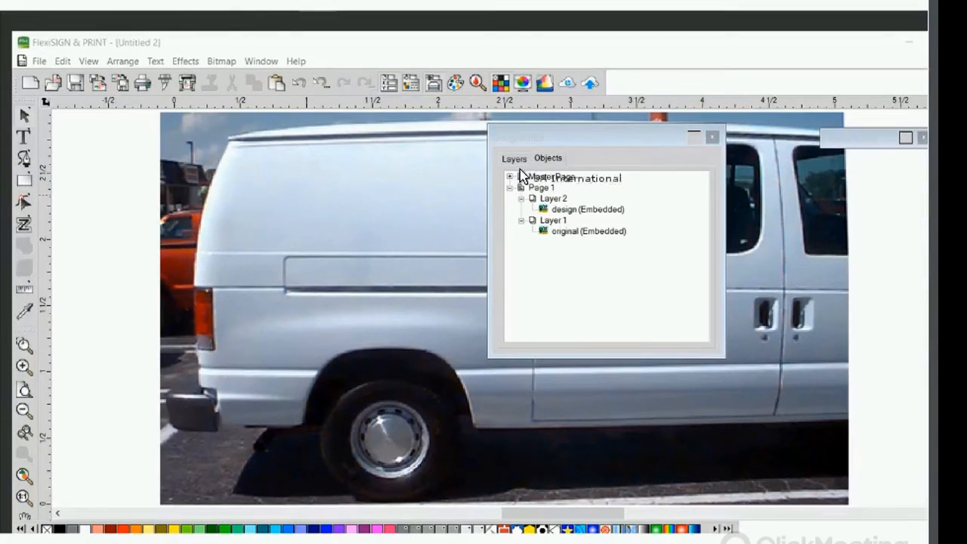
left_click(435, 177)
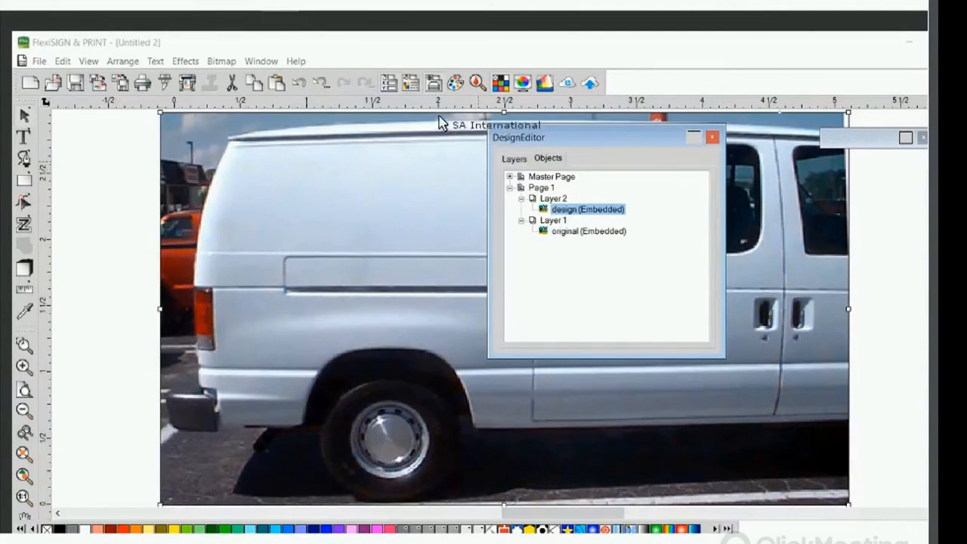
left_click_drag(445, 134, 355, 168)
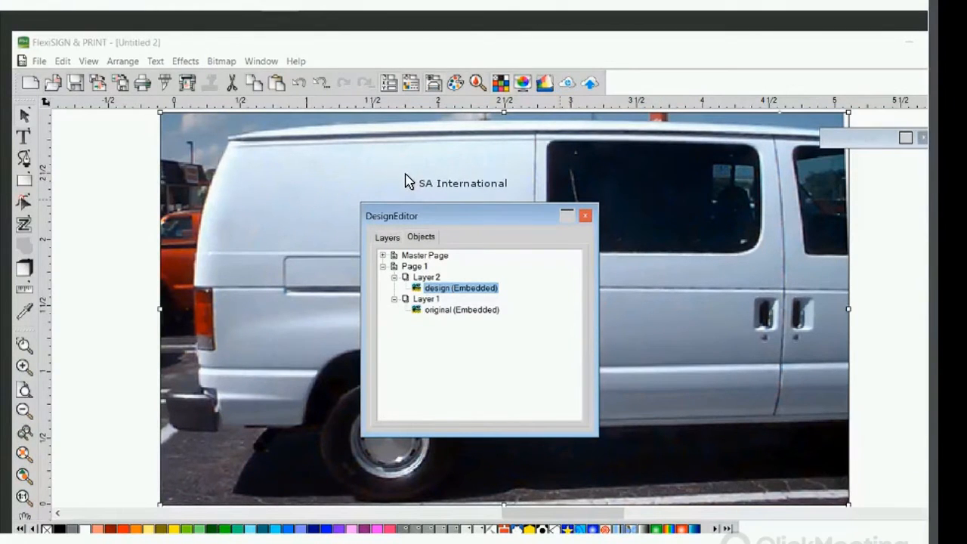
left_click_drag(406, 215, 347, 187)
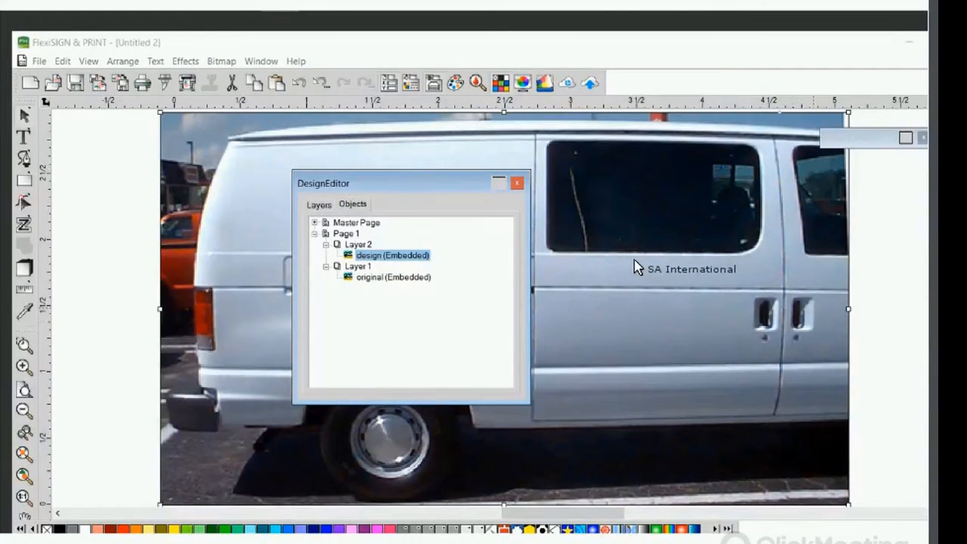
left_click_drag(355, 183, 558, 175)
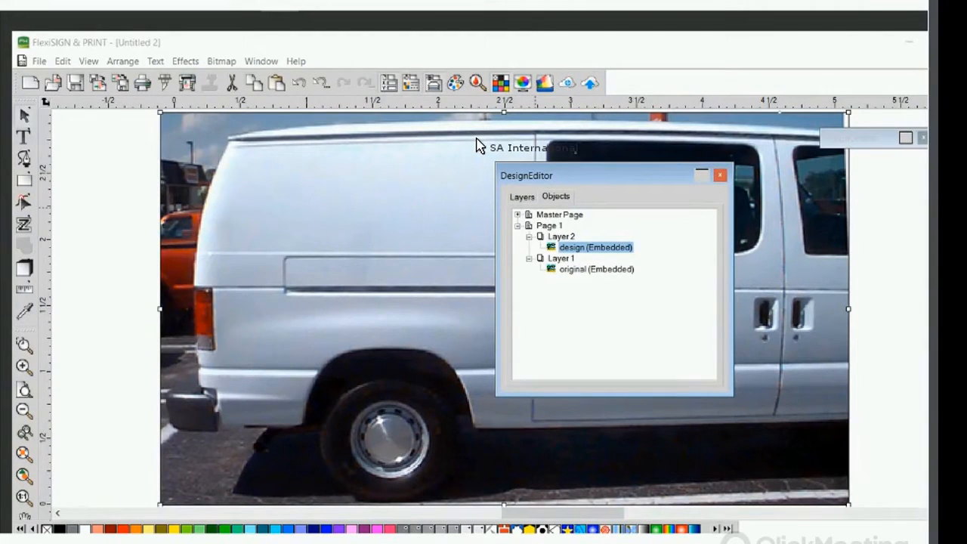
- Trace a path along the van's rear edge, from above the tail light up to the rear corner of the roof
left_click_drag(476, 143, 156, 231)
left_click(156, 218)
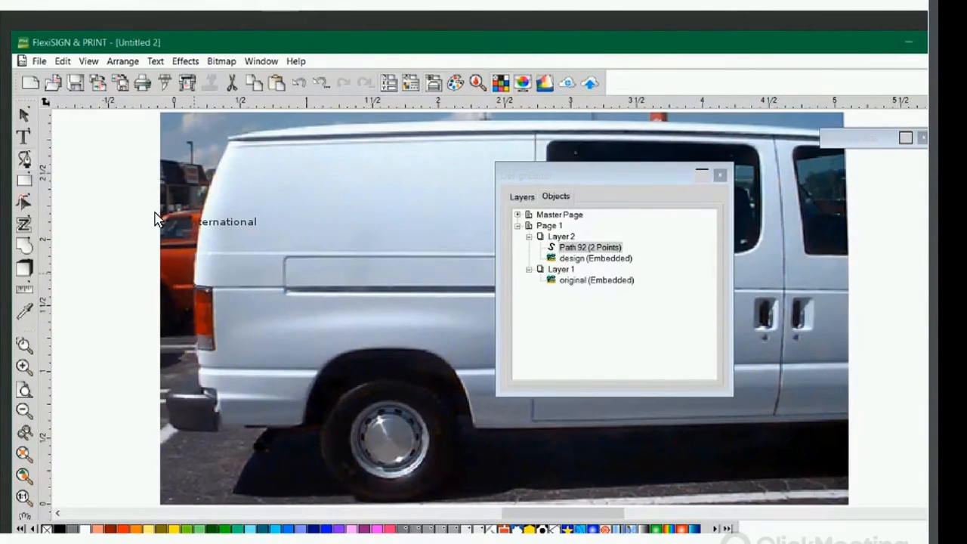
left_click(161, 195)
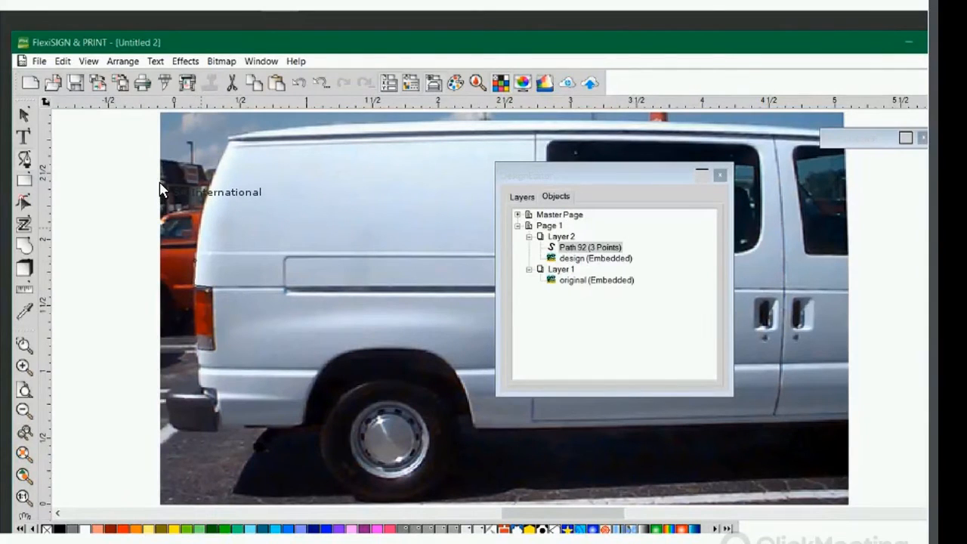
left_click(167, 156)
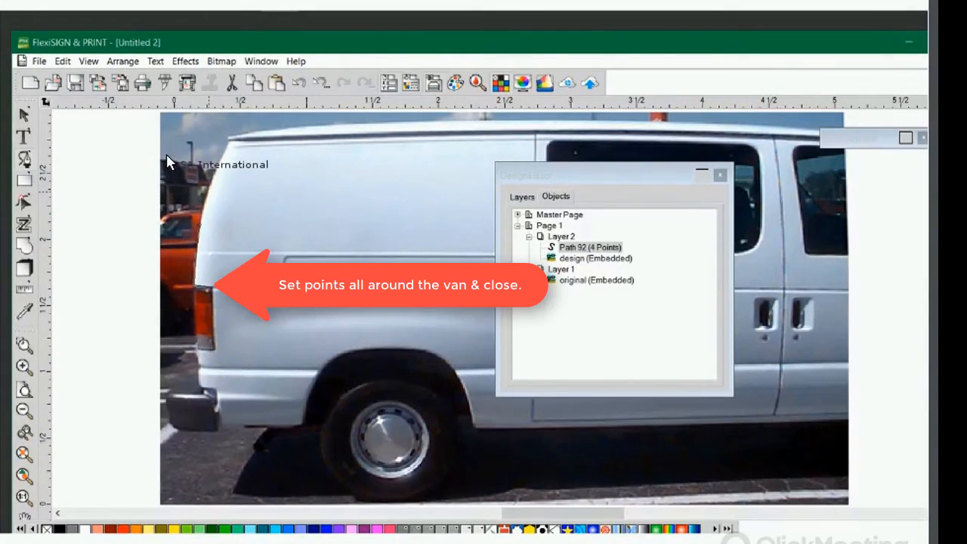
left_click(178, 142)
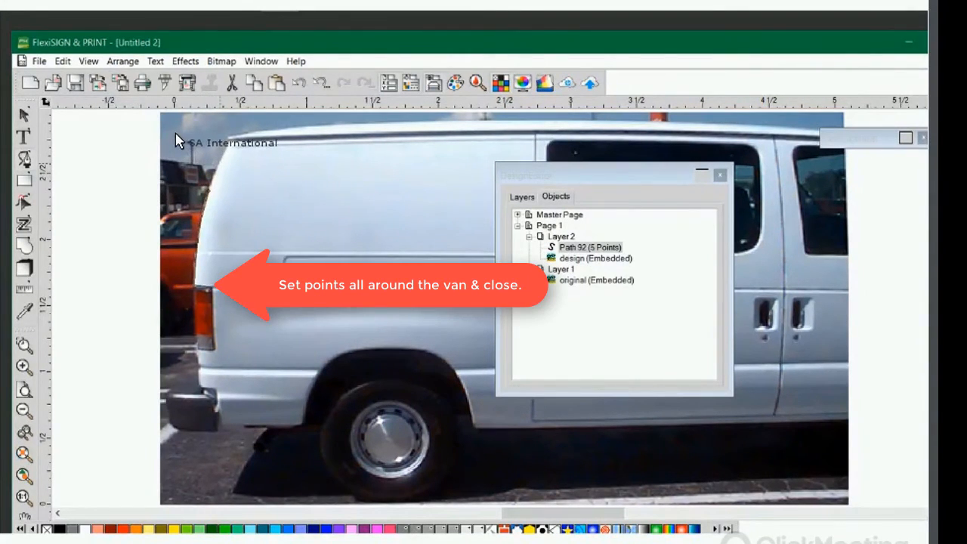
left_click(179, 123)
left_click(181, 120)
left_click(228, 136)
- Continue the path along the roofline and around the front window, underside, wheel arch, bumper and tail light, and close it
left_click(287, 128)
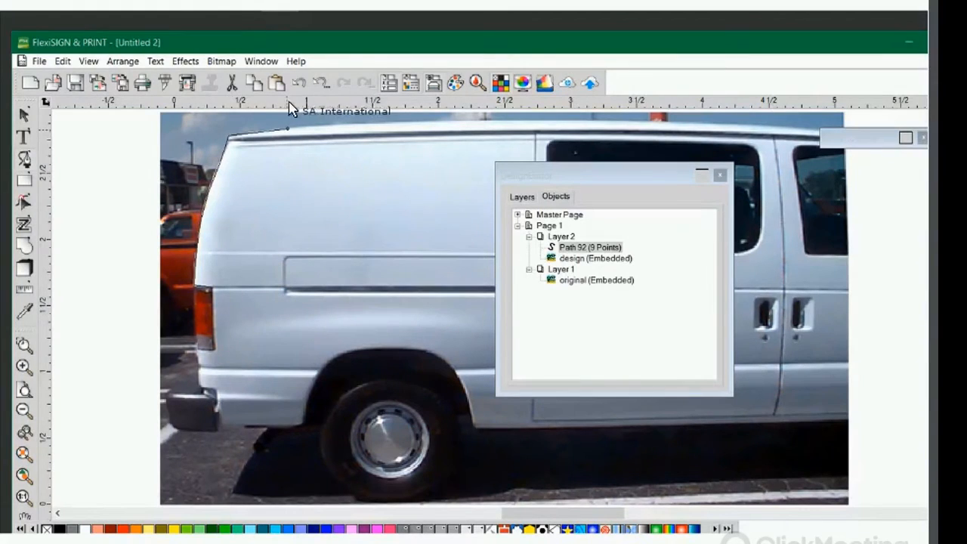
left_click(366, 123)
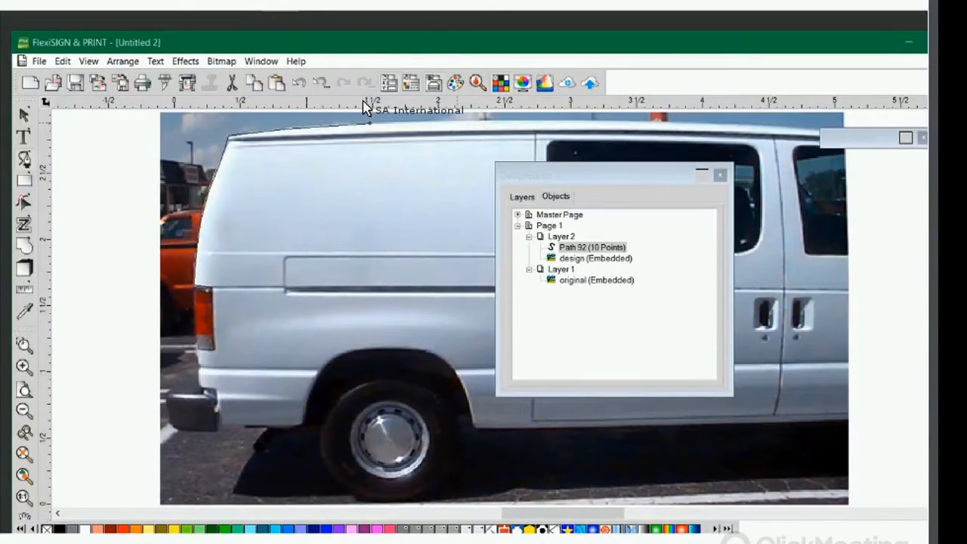
left_click(459, 120)
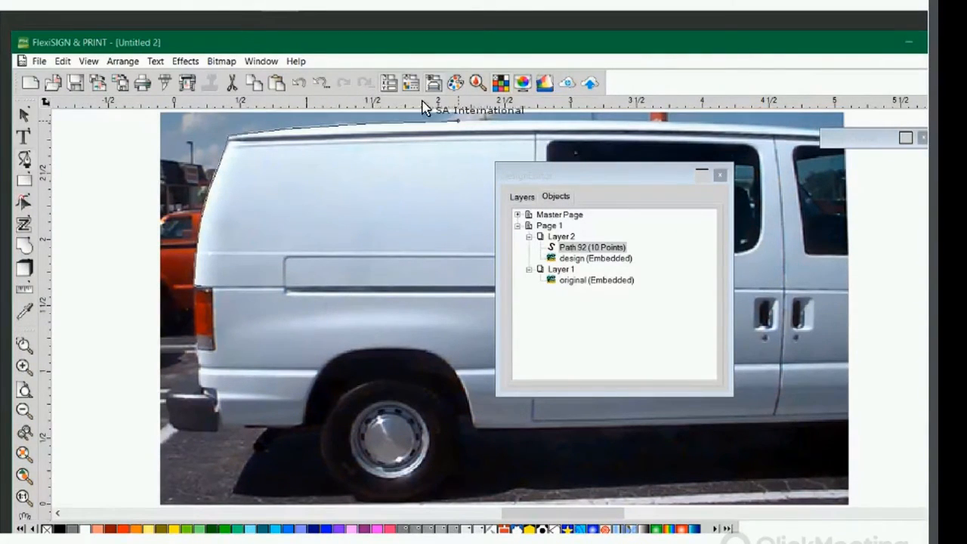
left_click(549, 121)
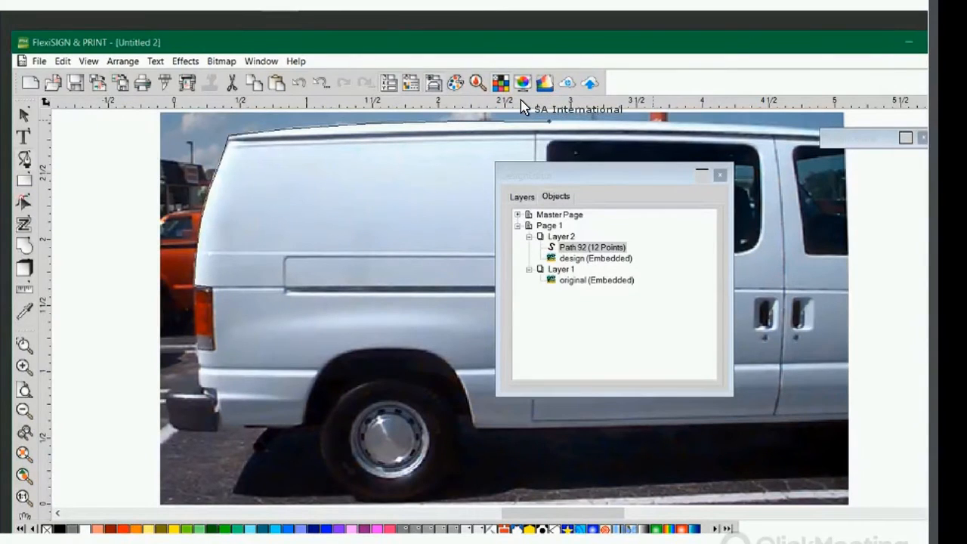
left_click(651, 120)
left_click(702, 175)
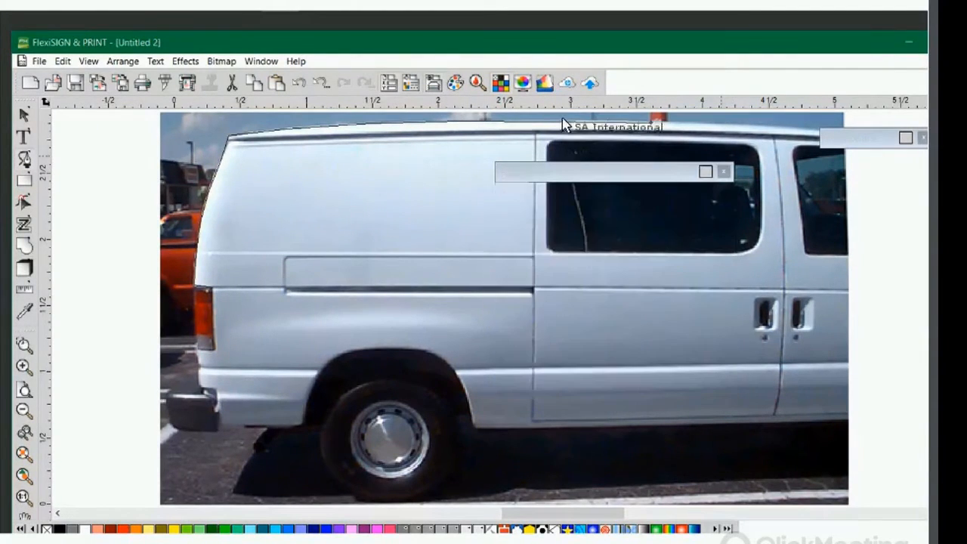
left_click(720, 124)
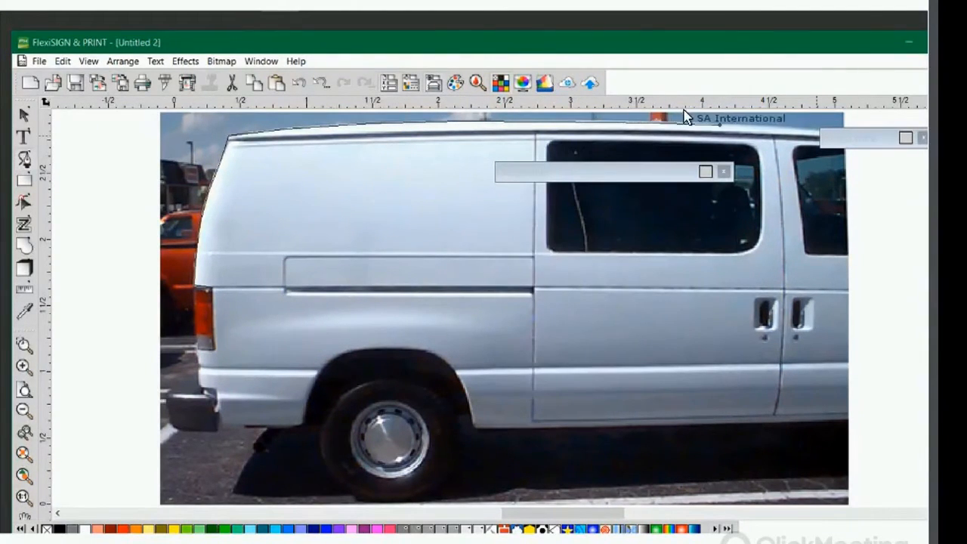
left_click_drag(853, 138, 862, 139)
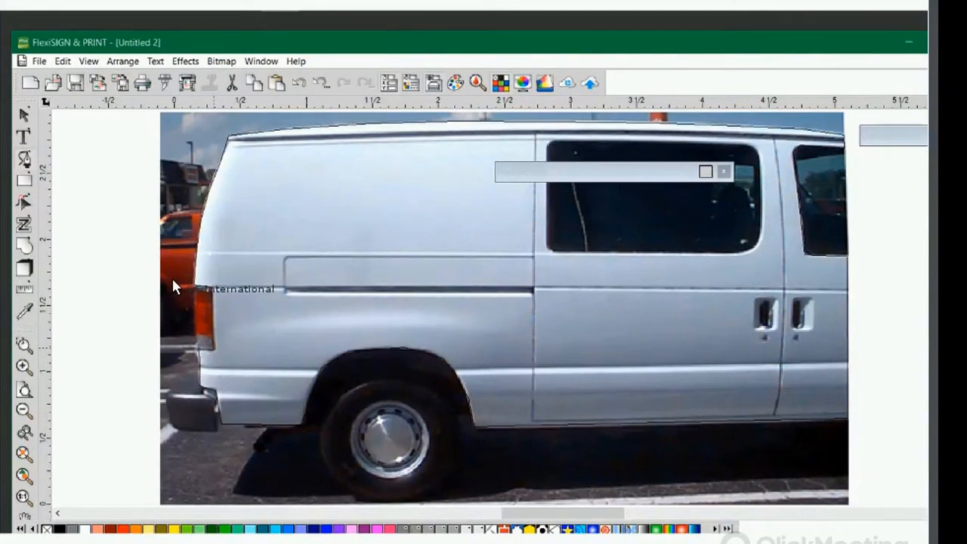
left_click(171, 235)
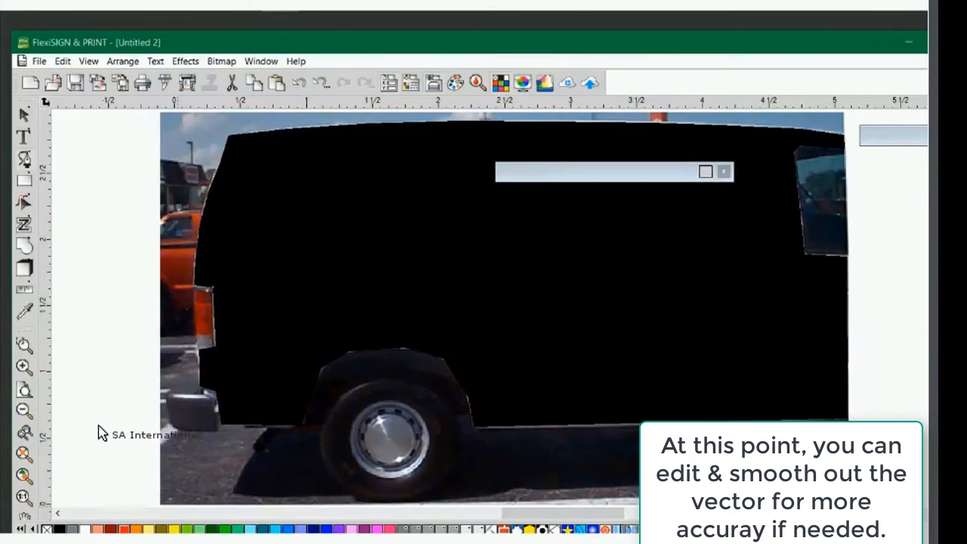
- Fill the traced van shape with orange-red and select it together with the design picture
left_click(124, 529)
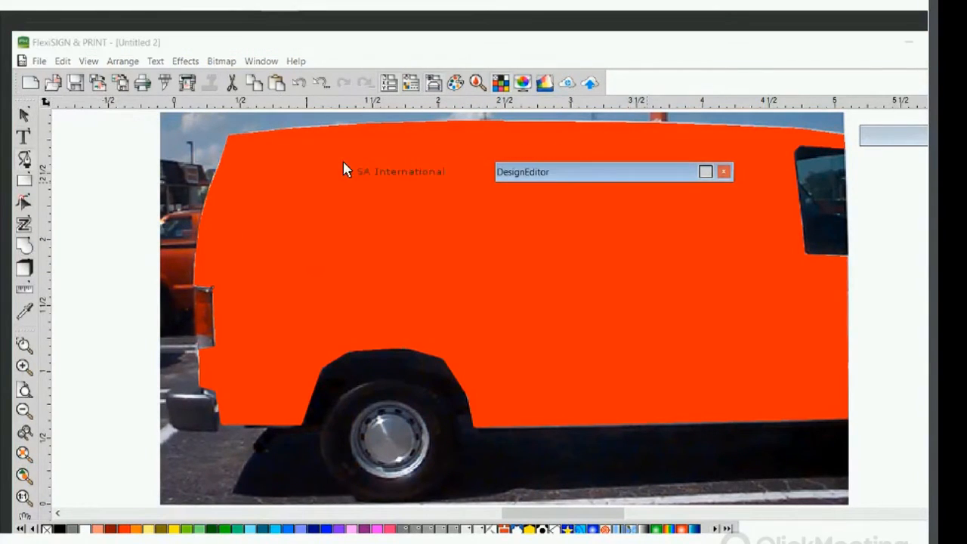
left_click(25, 110)
left_click(225, 148)
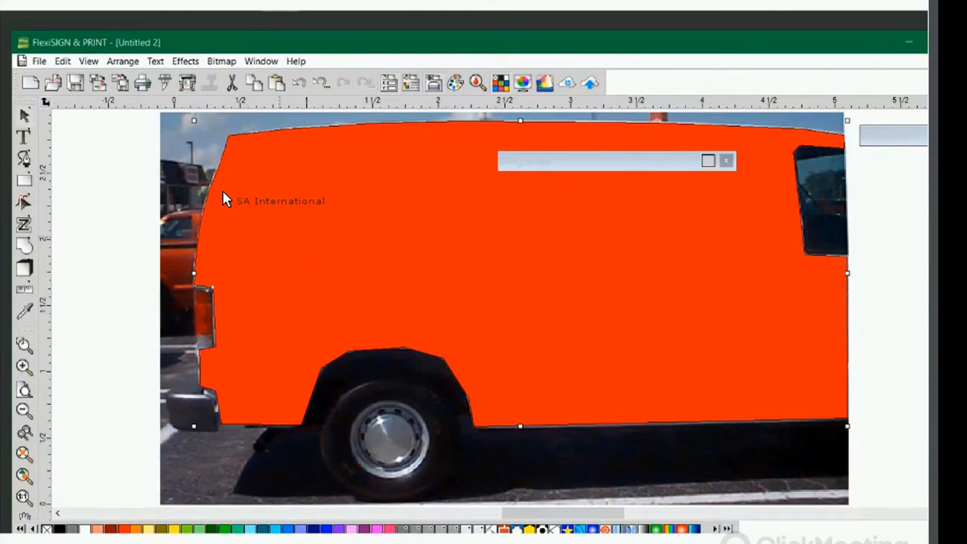
left_click(148, 154, "shift")
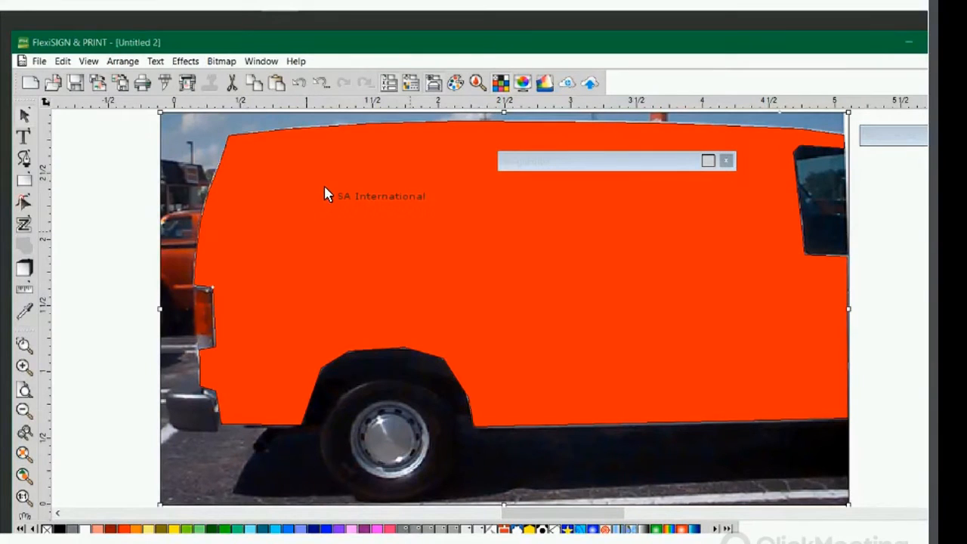
- Convert the traced van shape to a marquee and delete everything outside it from the design picture by inverting the selection
left_click(221, 60)
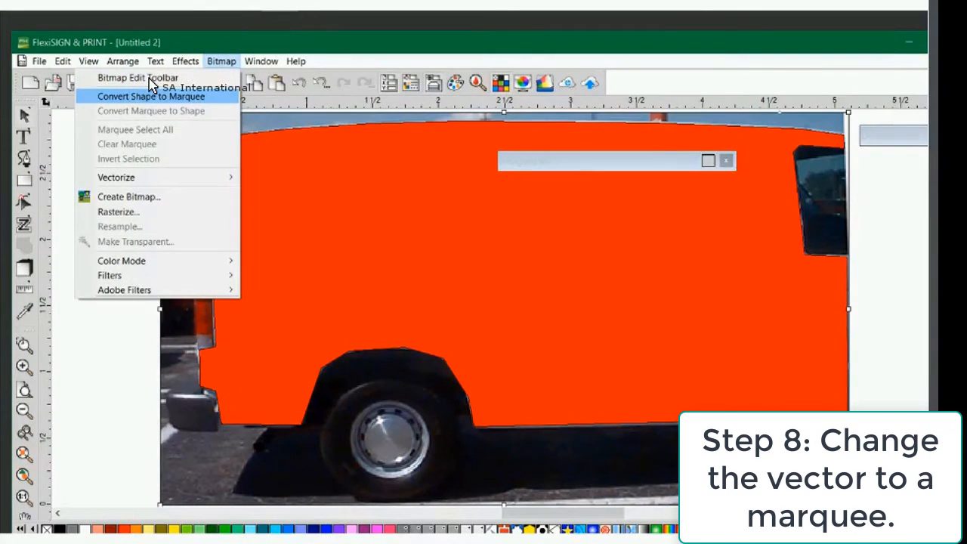
left_click(150, 89)
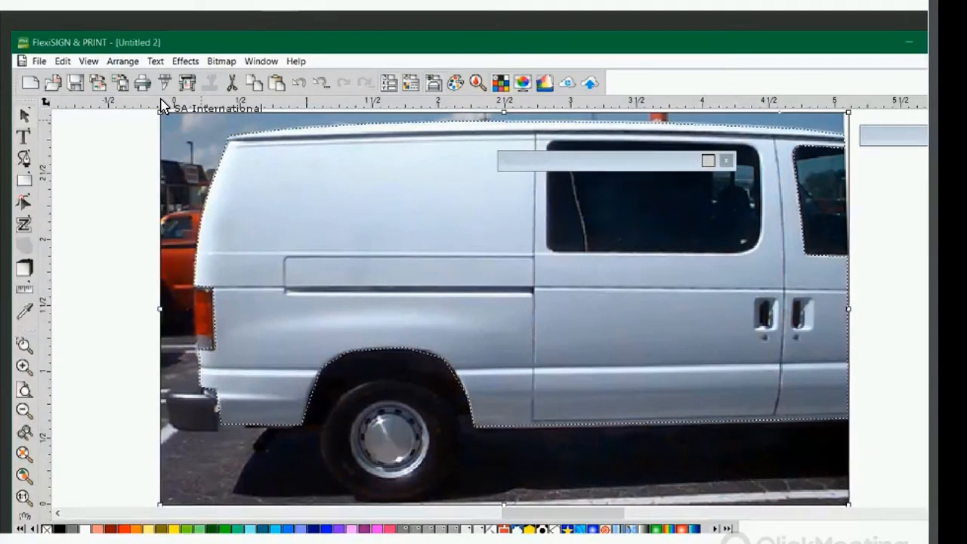
left_click_drag(160, 106, 252, 150)
right_click(312, 177)
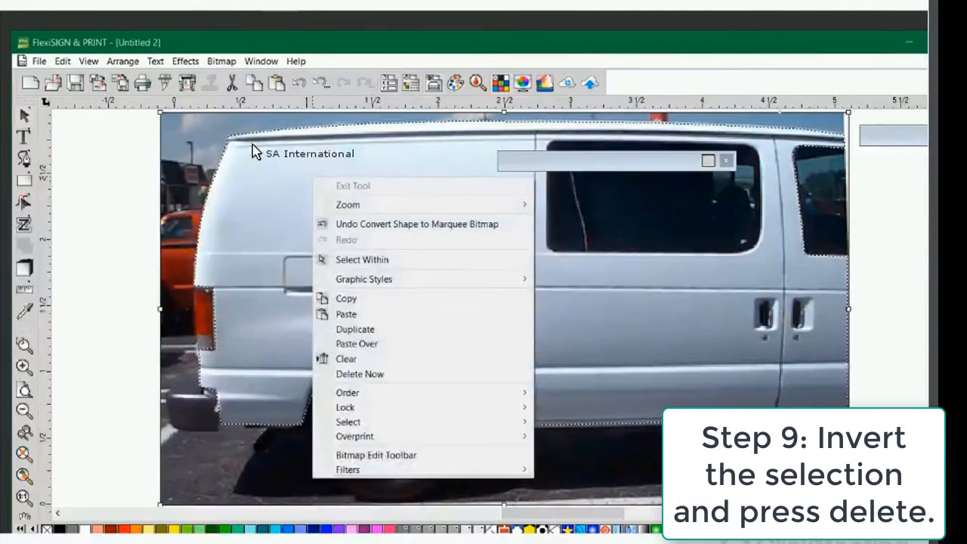
mouse_move(348, 422)
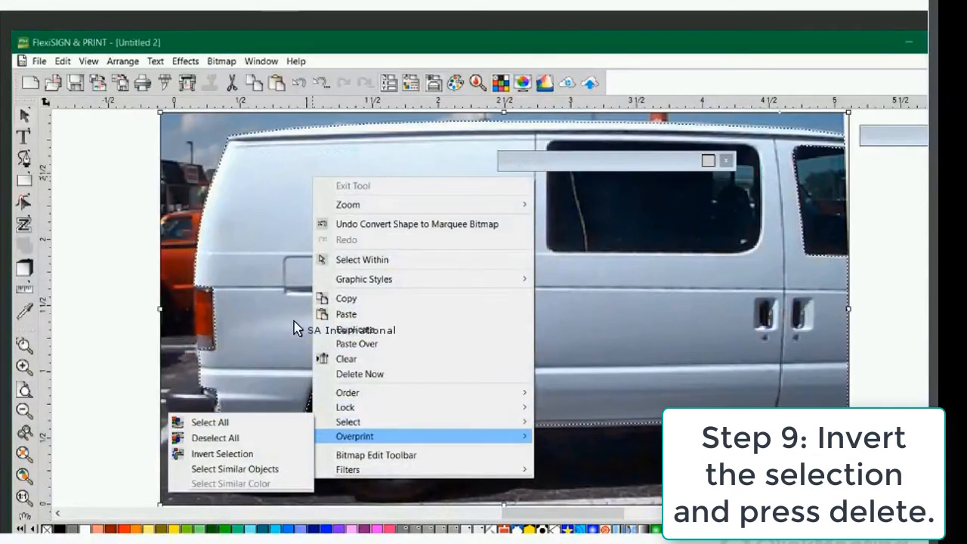
left_click(222, 453)
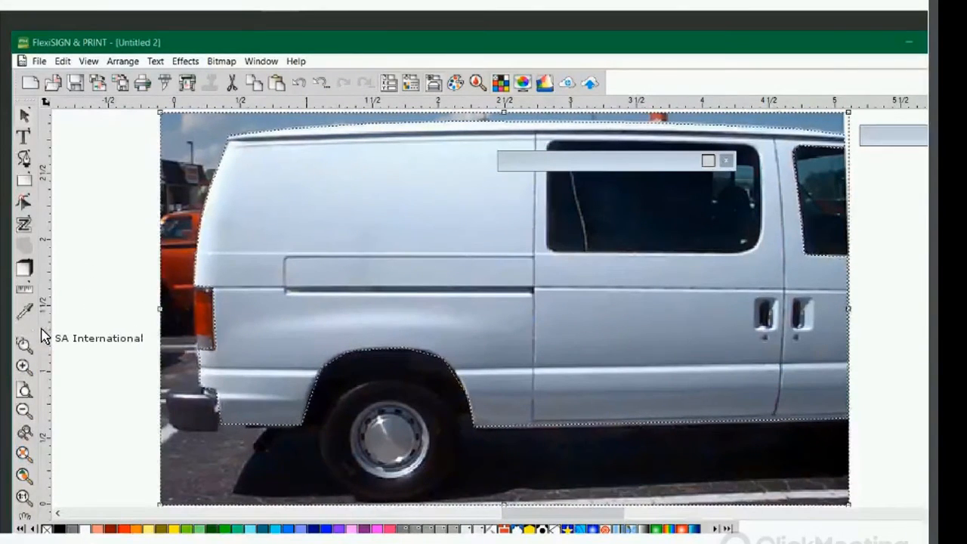
key("Delete")
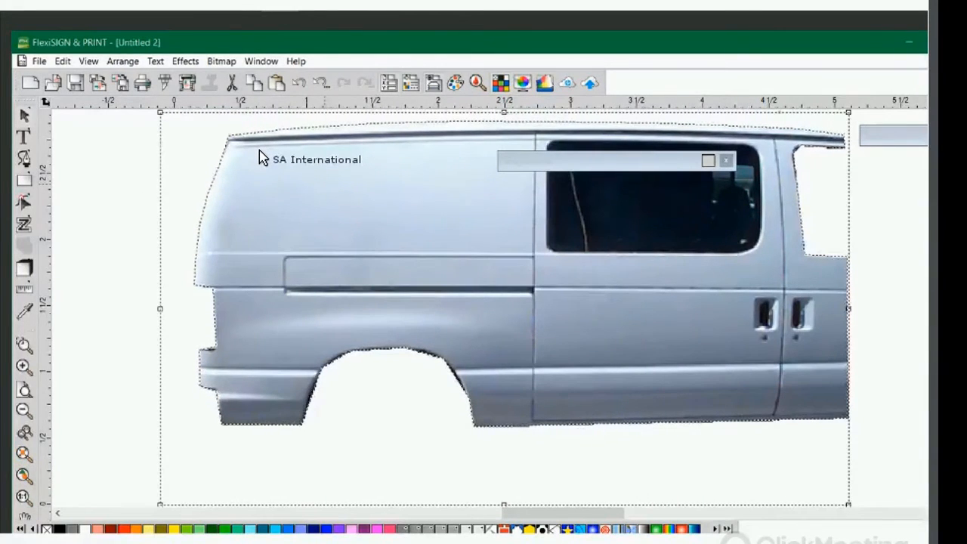
- Invert the selection back to the van body and convert the marquee to a vector shape
right_click(280, 182)
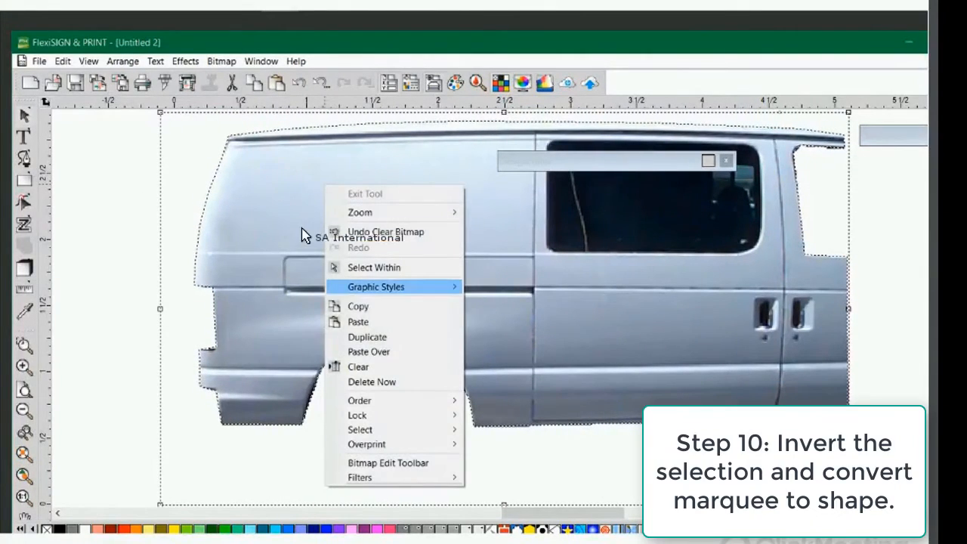
key("Right")
key("Down")
key("Down")
key("Return")
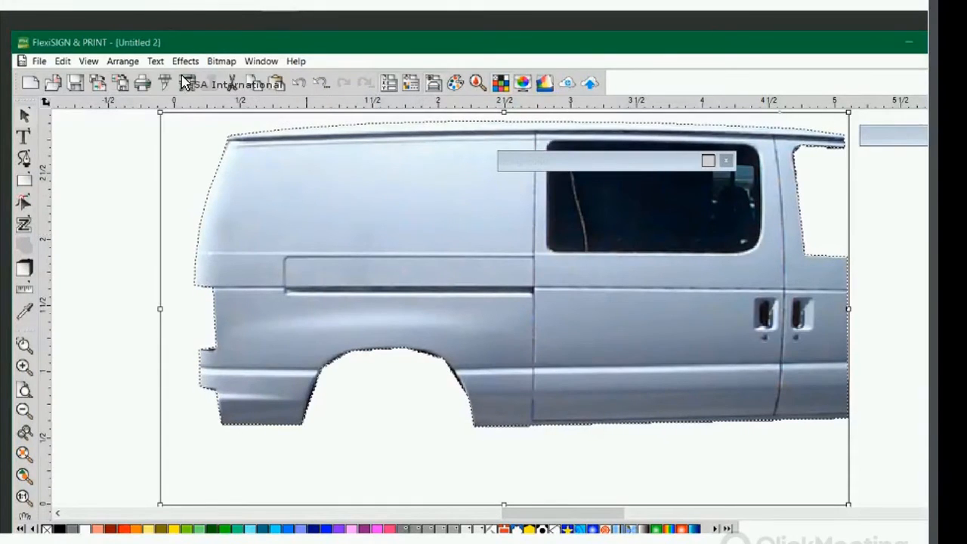
left_click(215, 62)
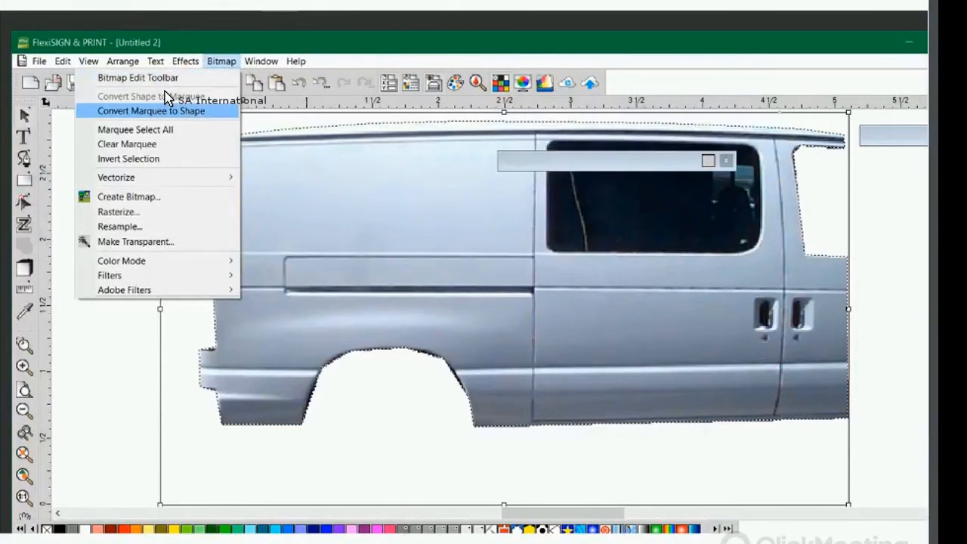
left_click(158, 110)
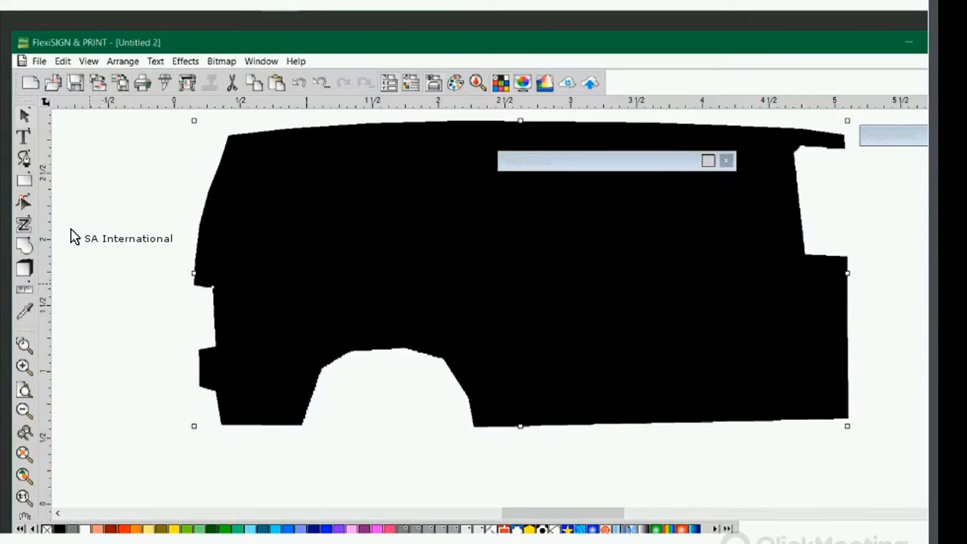
- Mask the design picture with the black van shape, leaving both on the layer above the original photo
left_click(210, 149, "shift")
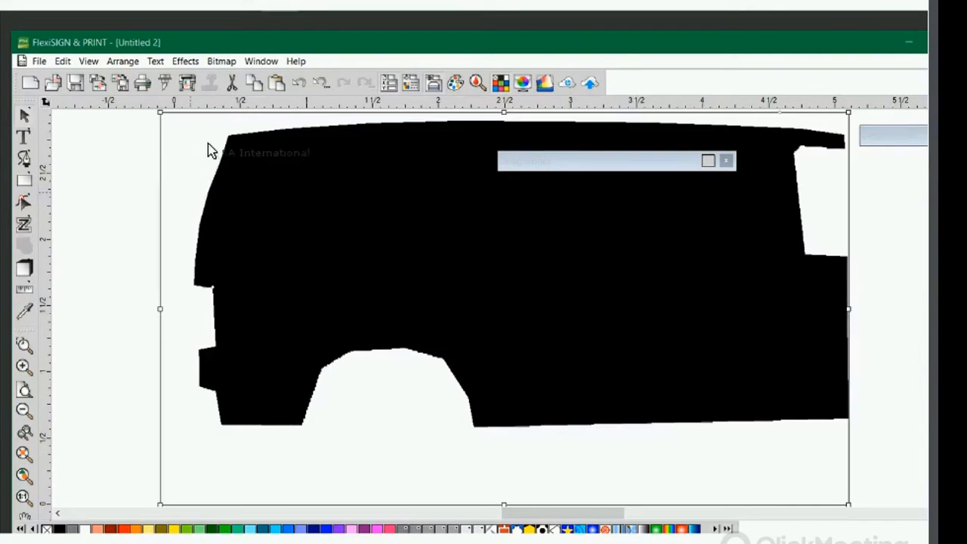
right_click(294, 148)
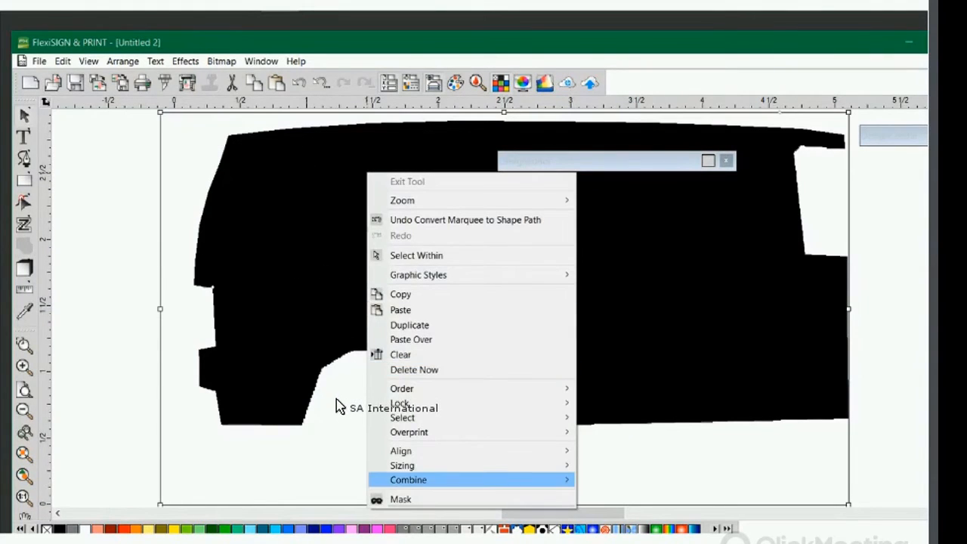
left_click(401, 499)
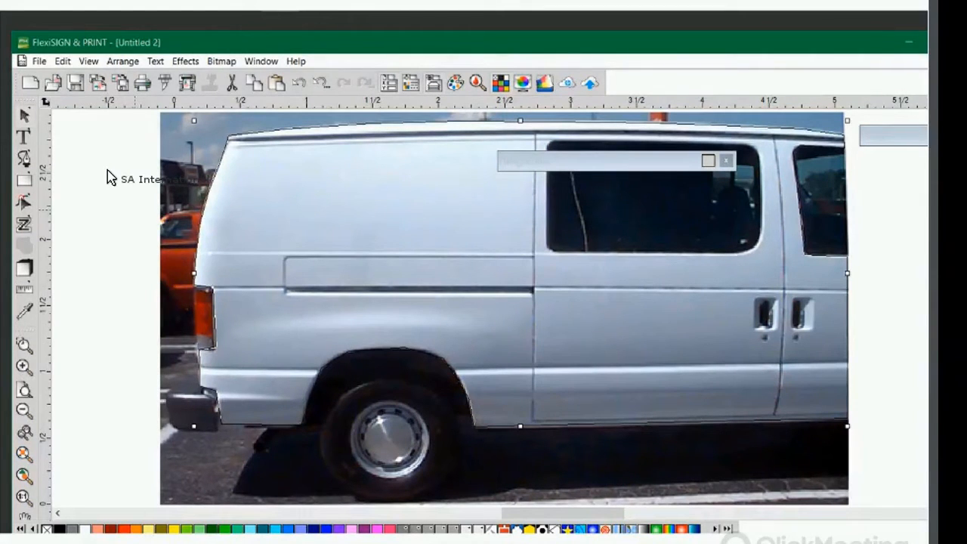
left_click_drag(107, 176, 189, 159)
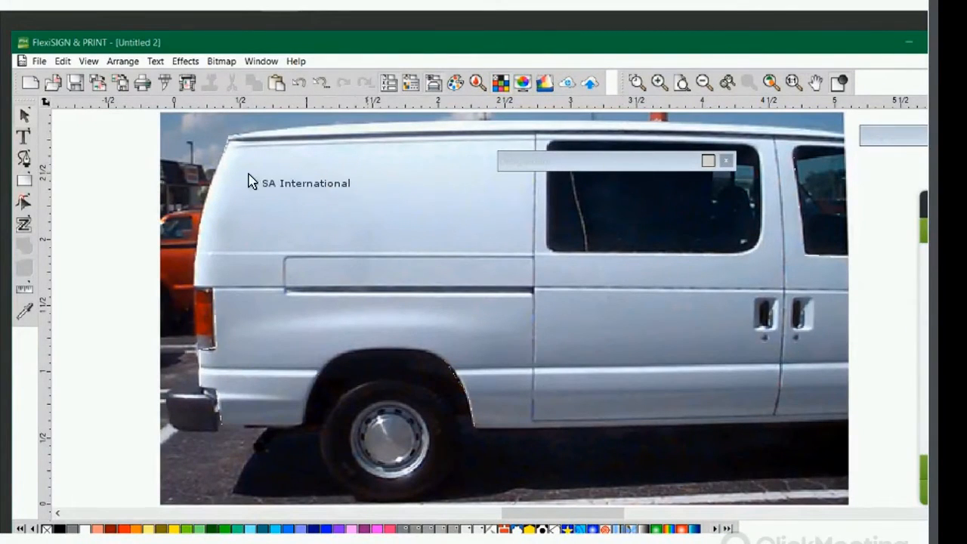
- Move the open DesignEditor window up and select the design picture inside the Layer 2 mask
left_click(189, 124)
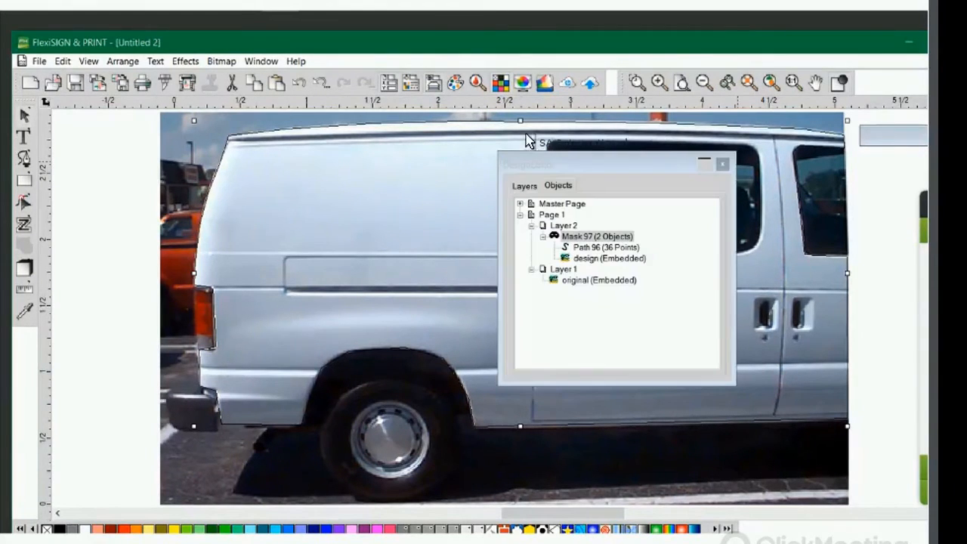
left_click_drag(507, 160, 521, 125)
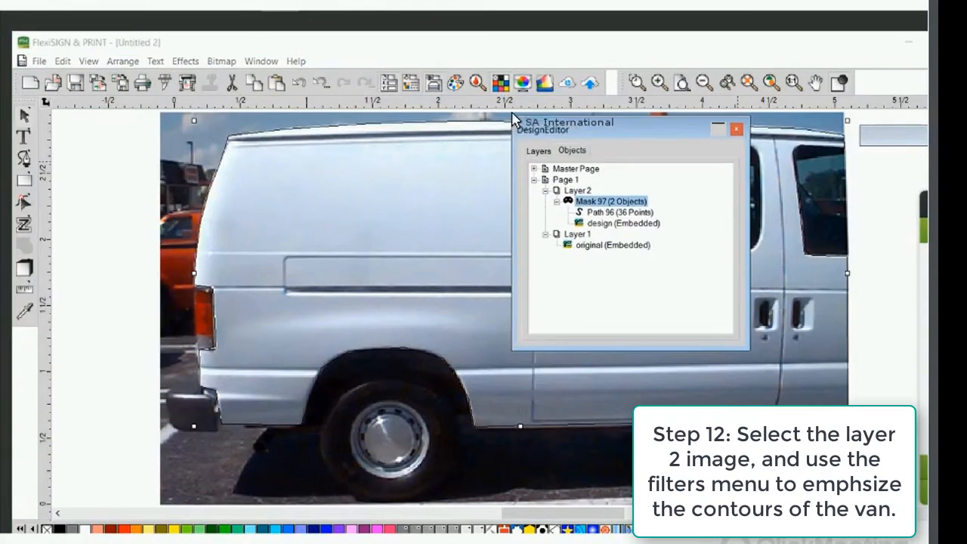
left_click(466, 182, "ctrl")
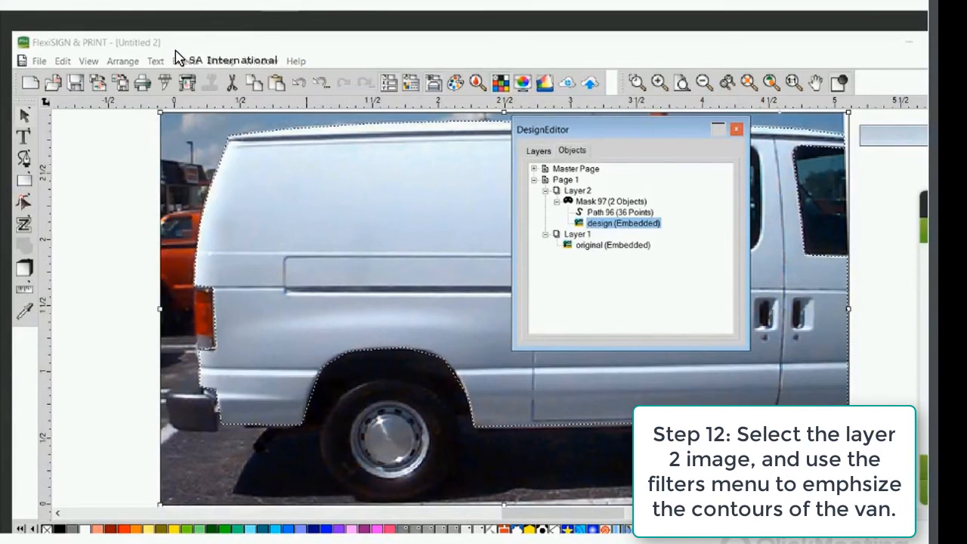
- Apply the Brightness/Contrast filter to the design picture, reducing saturation and raising contrast to emphasize the van's contours
left_click(221, 61)
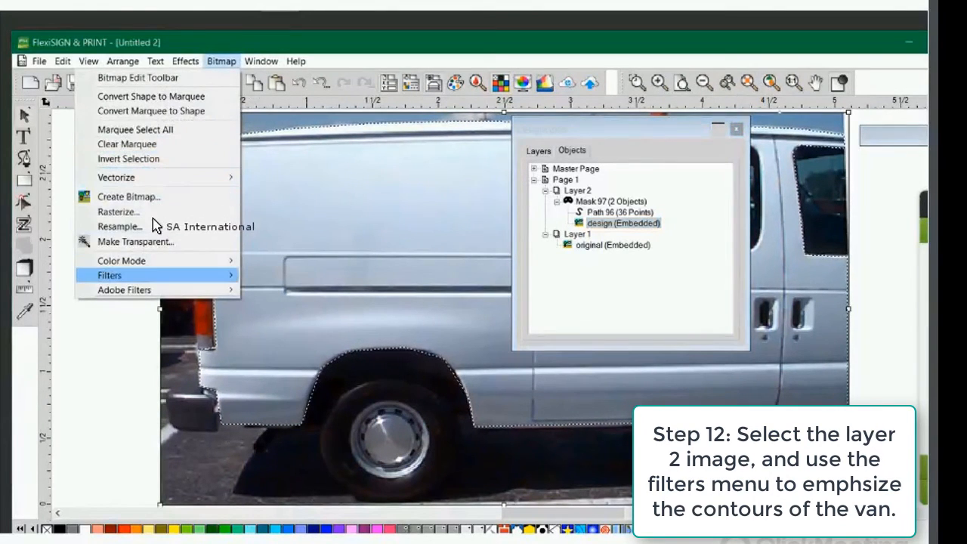
mouse_move(152, 275)
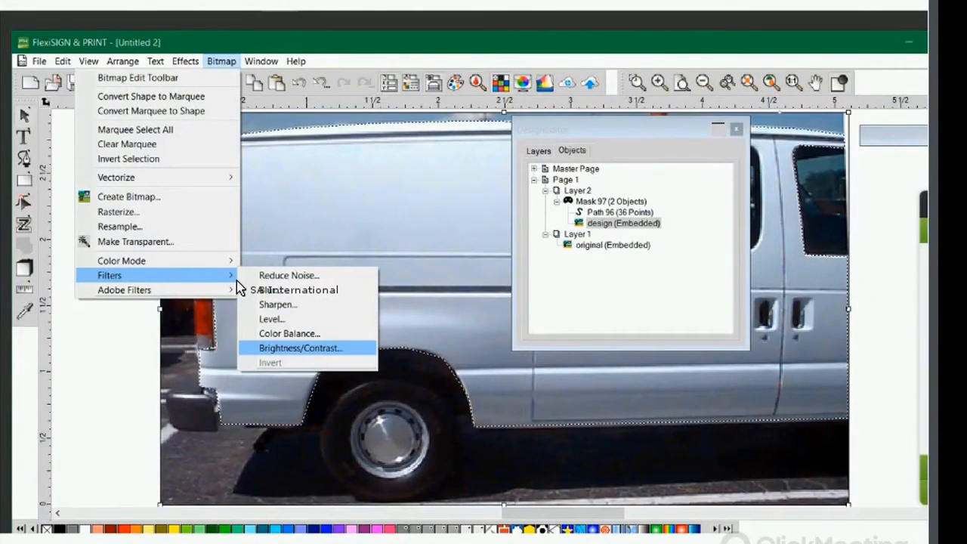
left_click(301, 349)
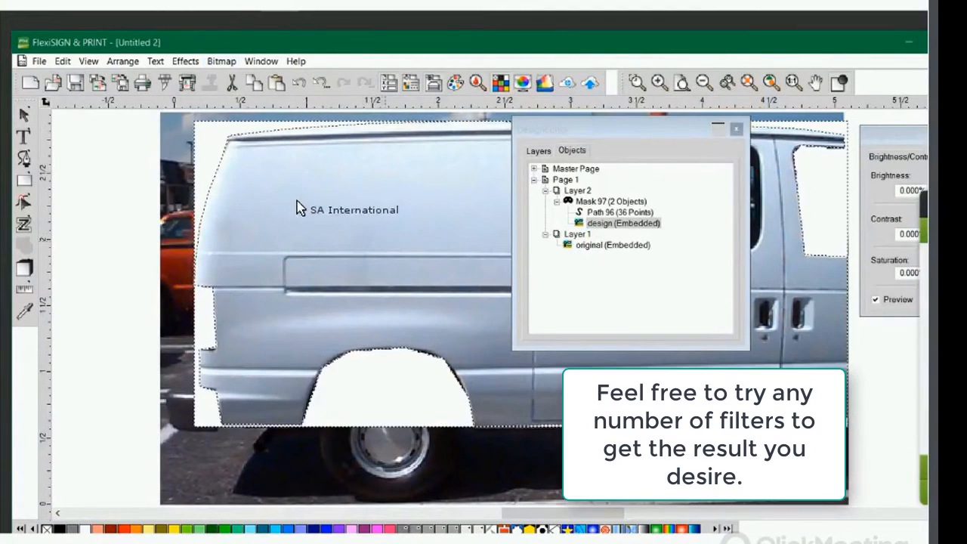
left_click_drag(876, 135, 156, 123)
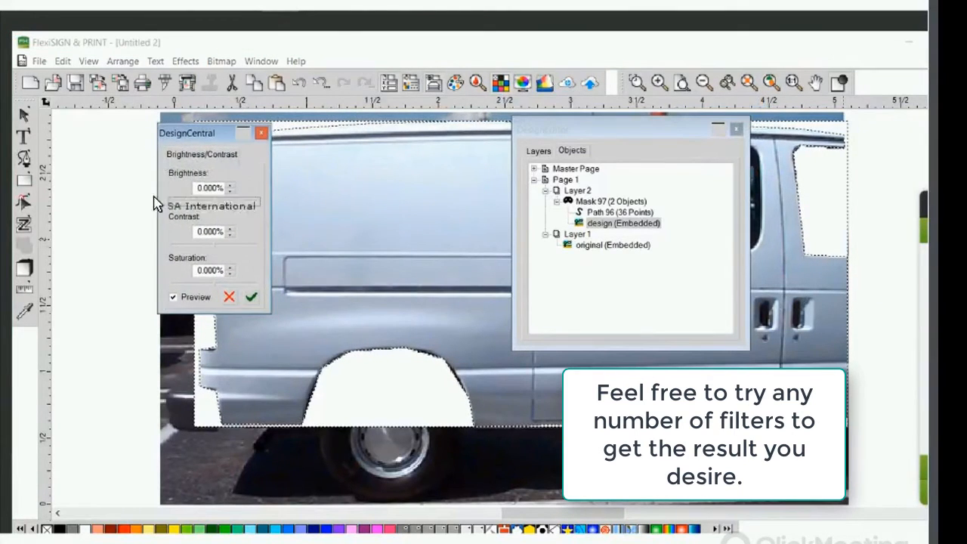
left_click(161, 231)
left_click_drag(161, 231, 135, 230)
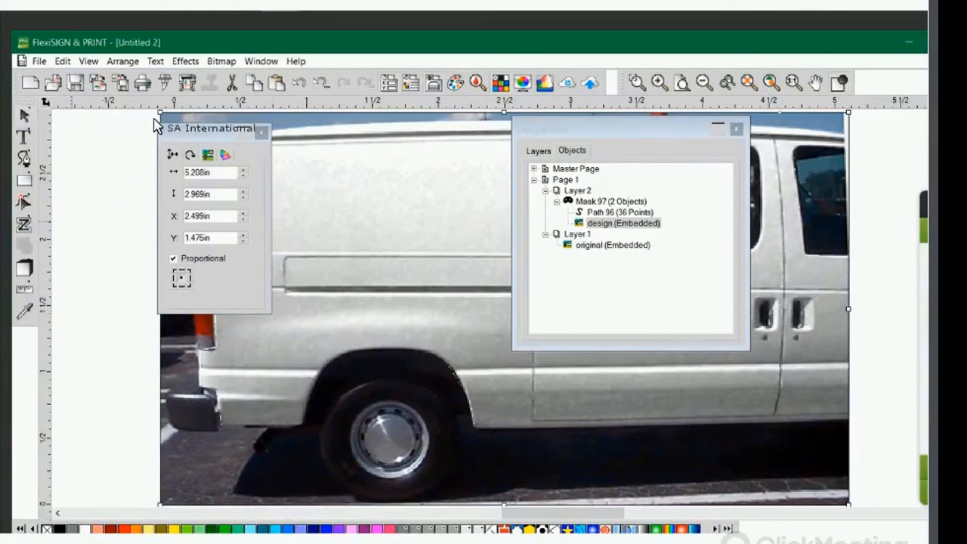
- Collapse the DesignCentral window and move the DesignEditor window away from the middle of the van
left_click_drag(186, 126, 96, 132)
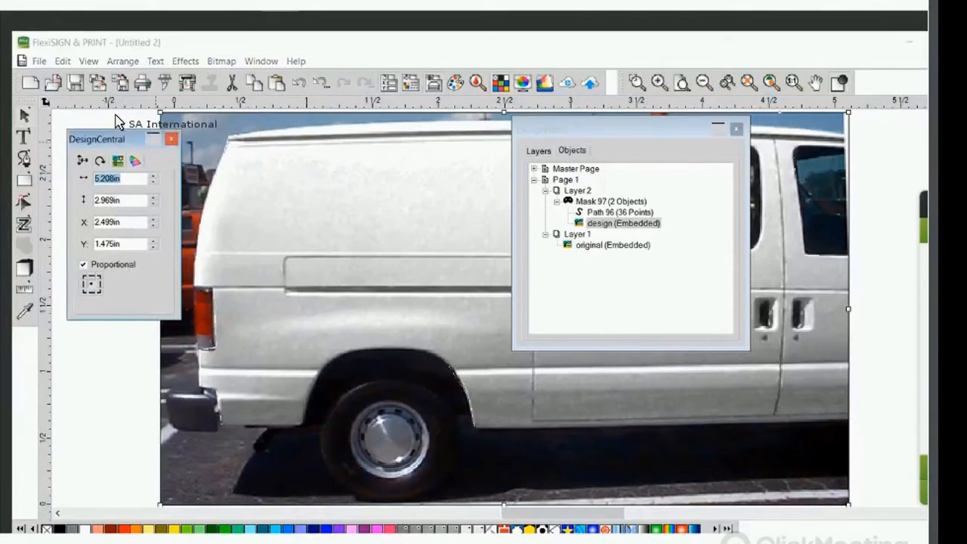
double_click(114, 131)
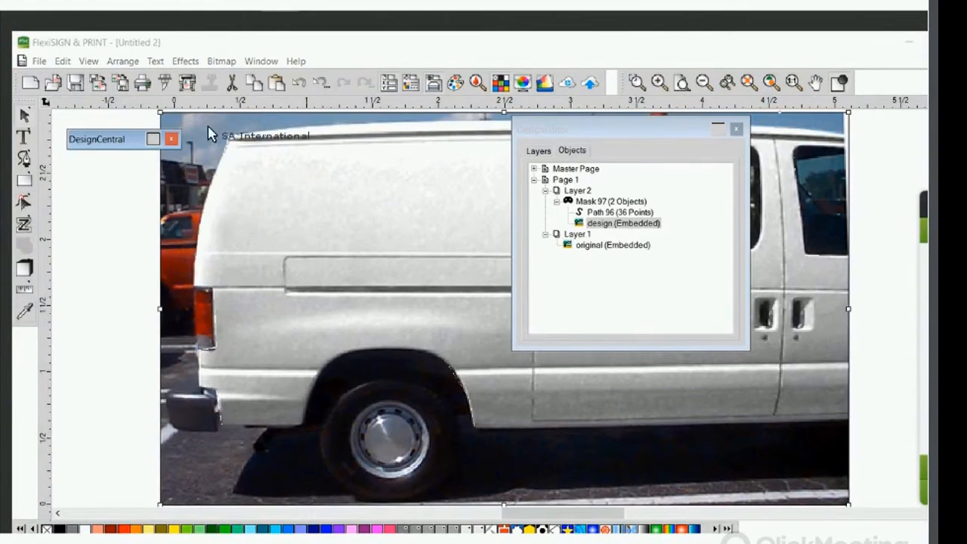
left_click(704, 82)
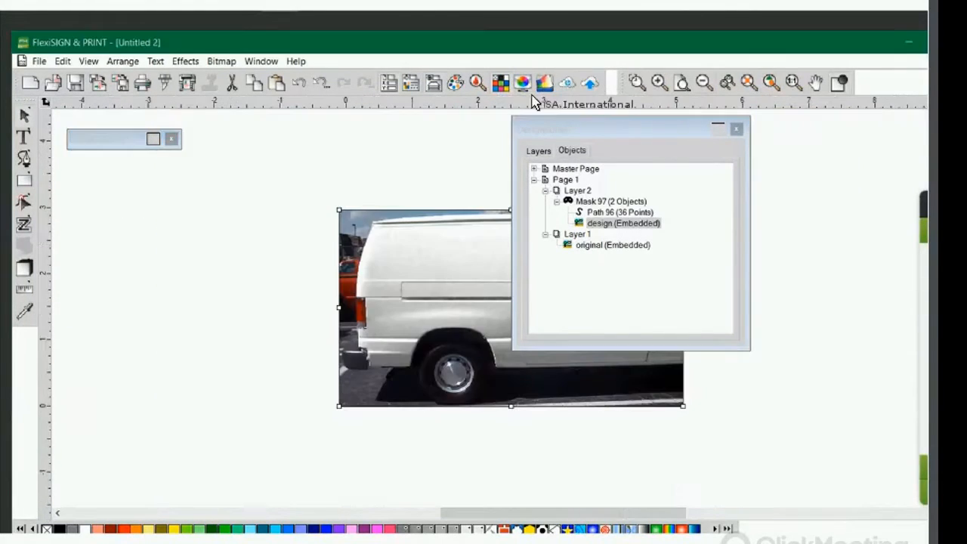
left_click_drag(524, 120, 620, 126)
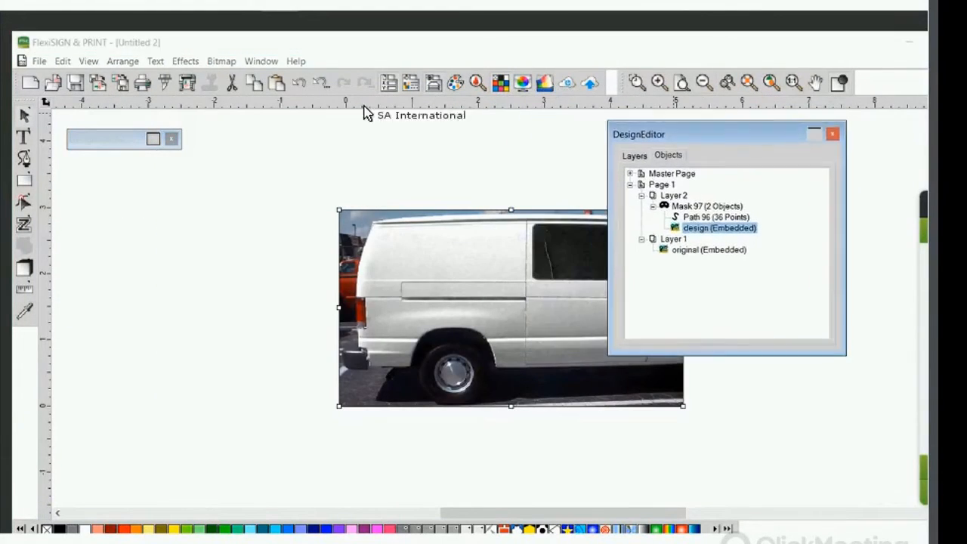
- Import the picture castle___i_want_you_with_me_by_amro0-d4x1ojr.jpg from the Demo Files folder
left_click(38, 61)
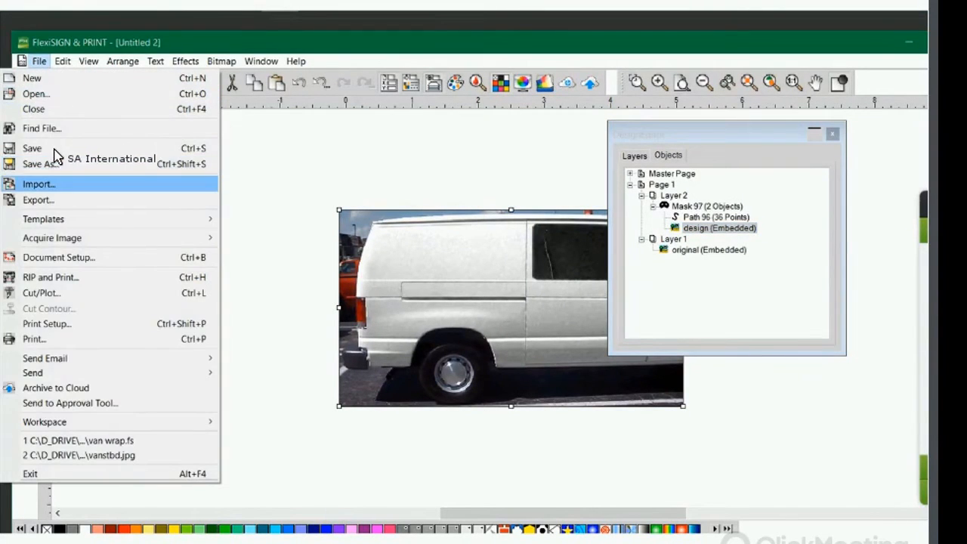
left_click(125, 187)
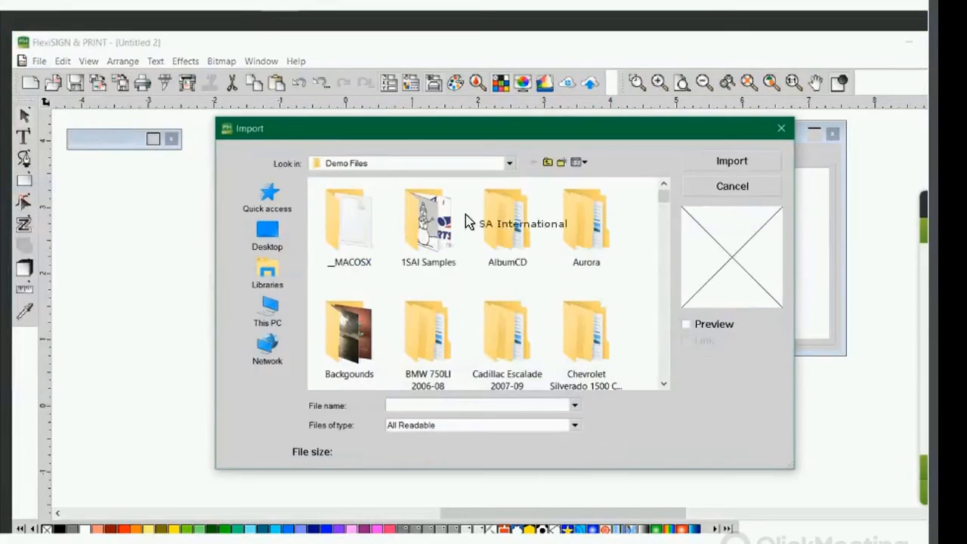
scroll(527, 219, "down", 5)
scroll(528, 230, "down", 5)
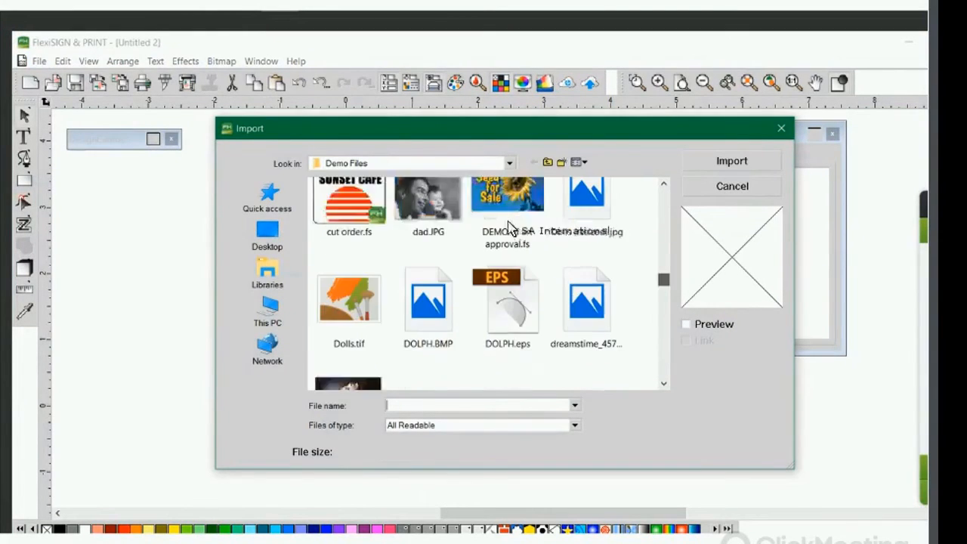
scroll(499, 227, "up", 4)
scroll(478, 225, "up", 3)
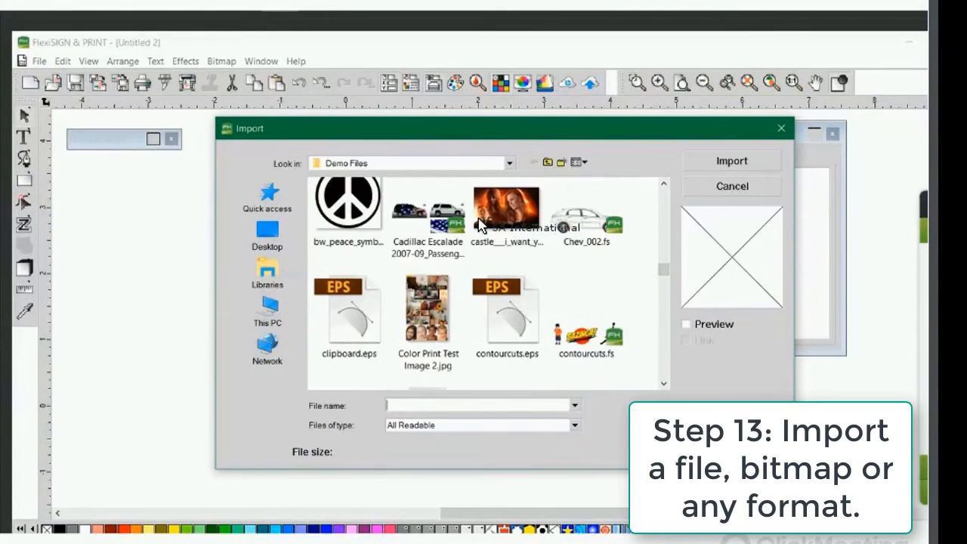
scroll(465, 242, "down", 1)
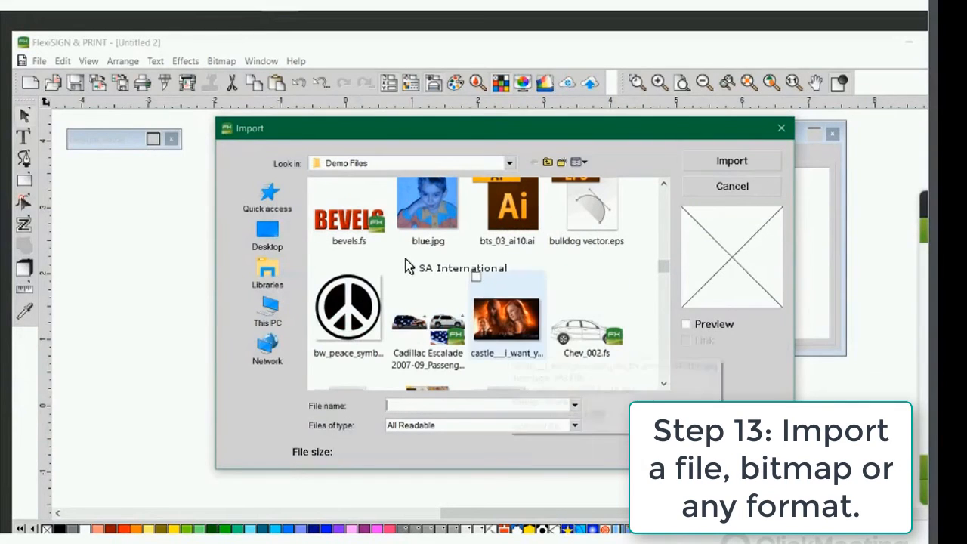
left_click(506, 318)
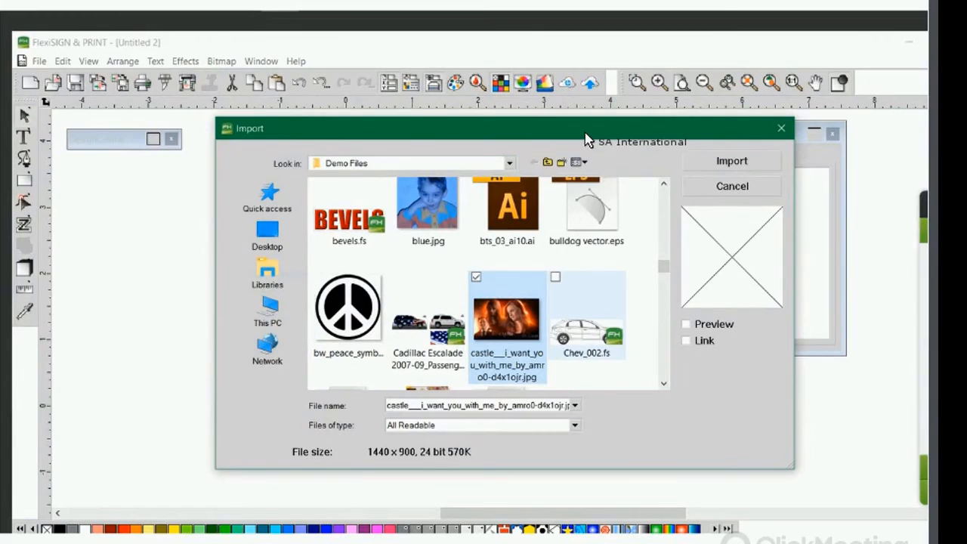
left_click(731, 161)
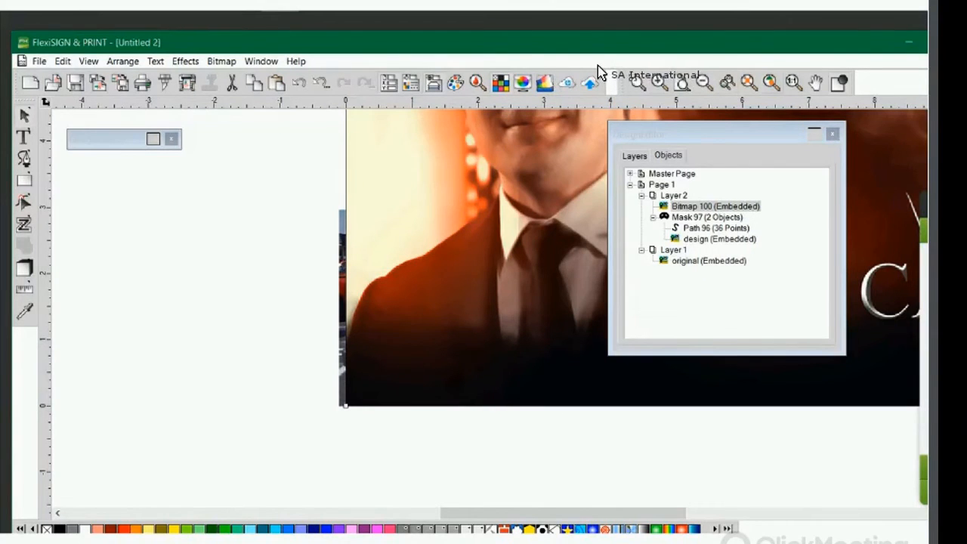
- Move the DesignEditor window off the imported picture and select the picture
left_click(599, 67)
left_click_drag(620, 112, 767, 92)
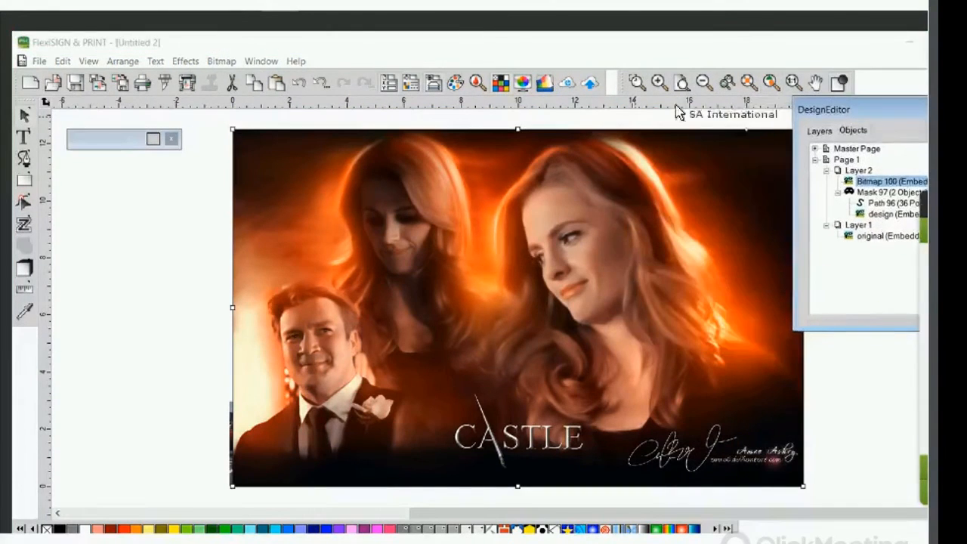
left_click(141, 186)
left_click(288, 166)
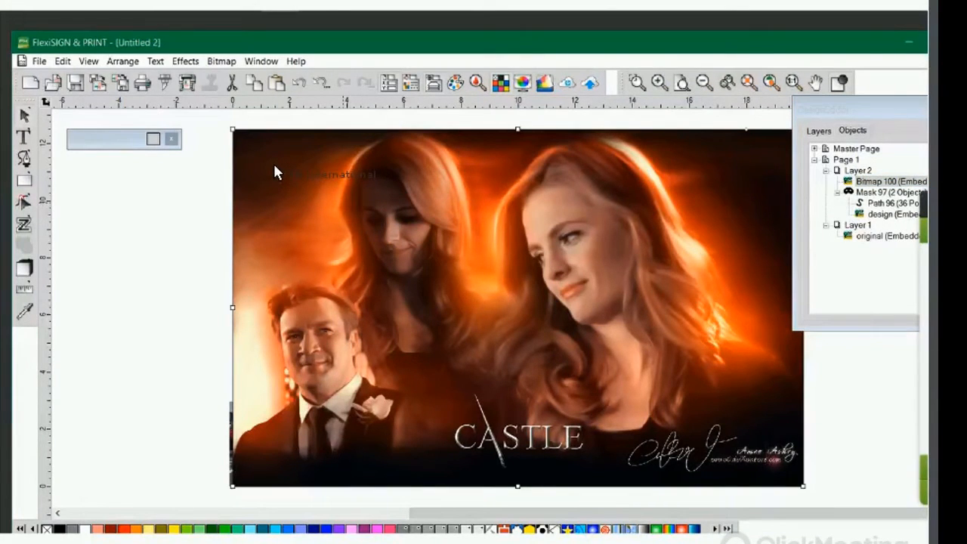
- Move the DesignEditor window aside and proportionally shrink the imported castle picture toward the size of the van photo
left_click_drag(823, 109, 886, 100)
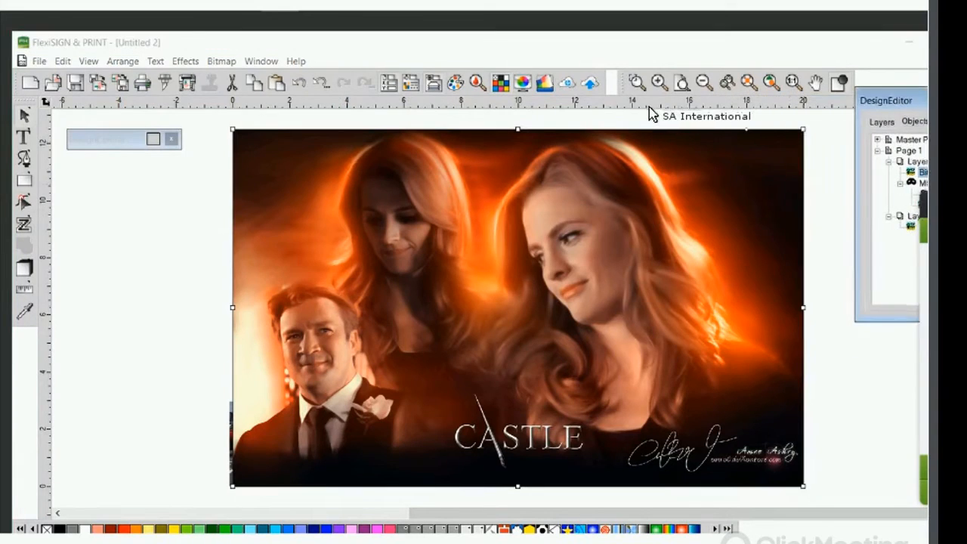
left_click_drag(802, 130, 421, 369)
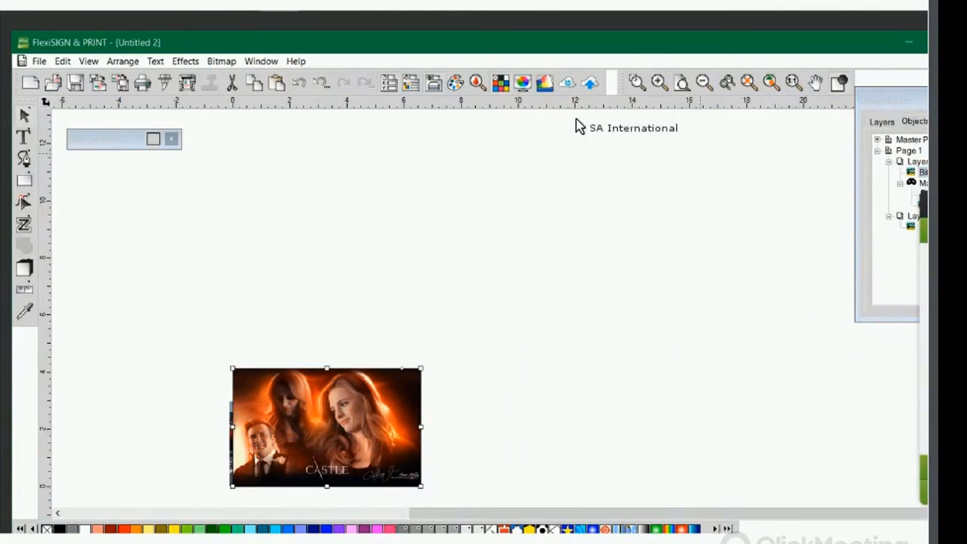
left_click(618, 79)
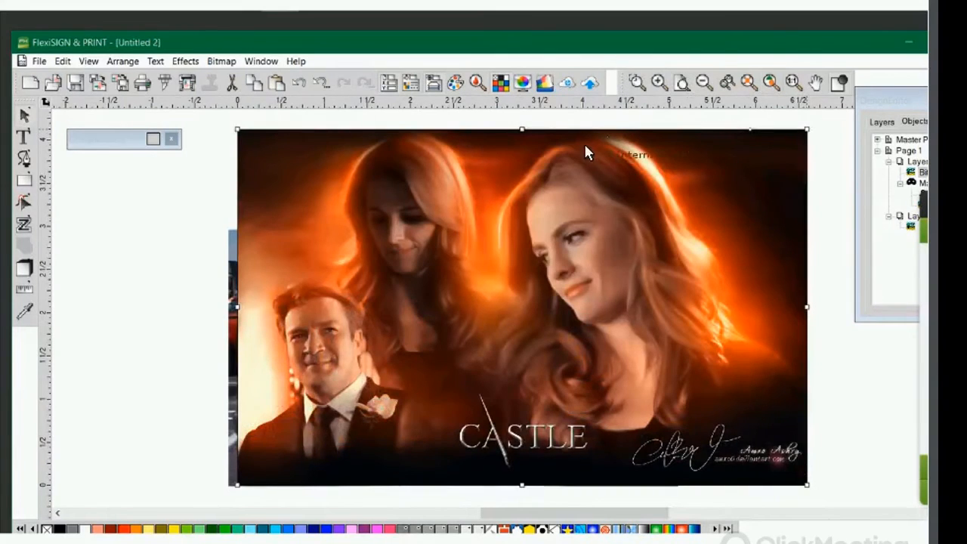
left_click_drag(807, 129, 681, 208)
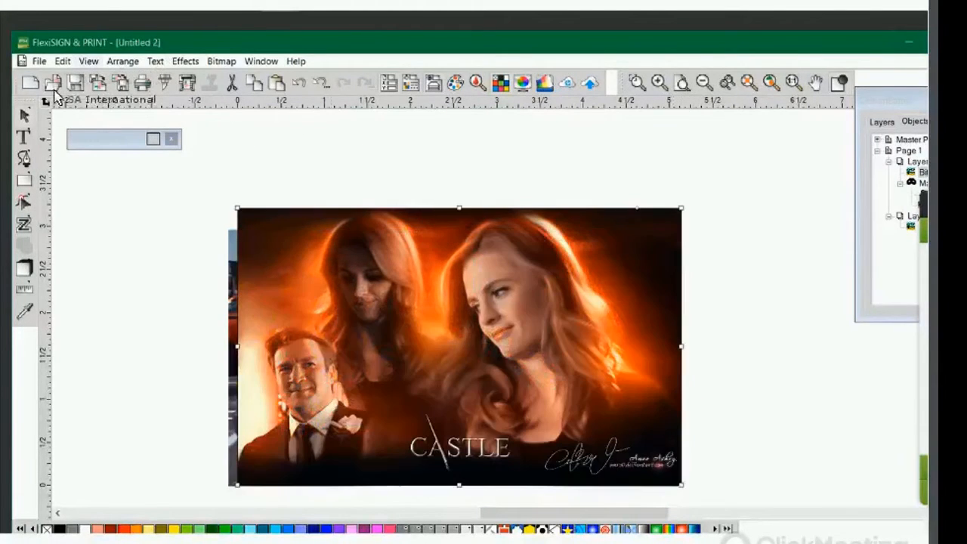
- Turn off Show Preview for the drawing and try it out by rescaling the castle picture
left_click(89, 62)
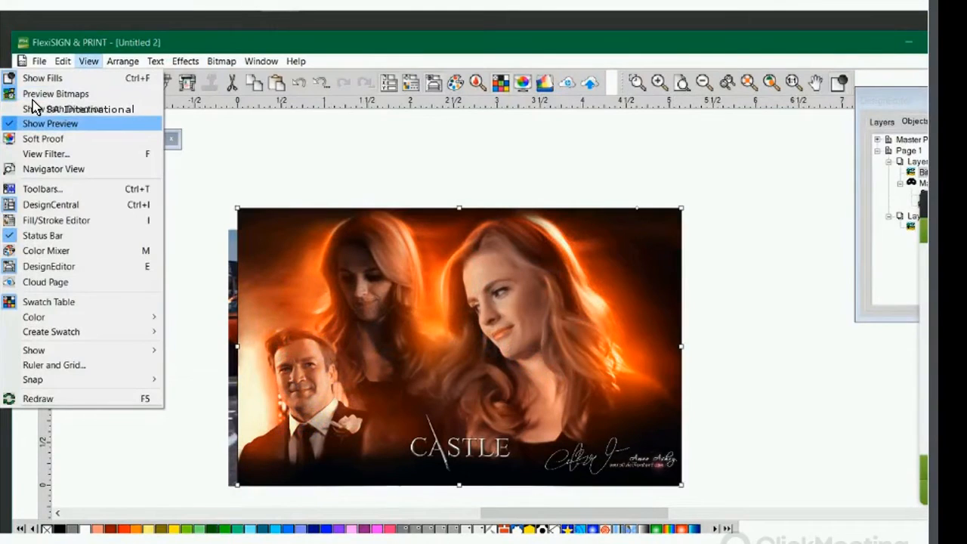
left_click(41, 123)
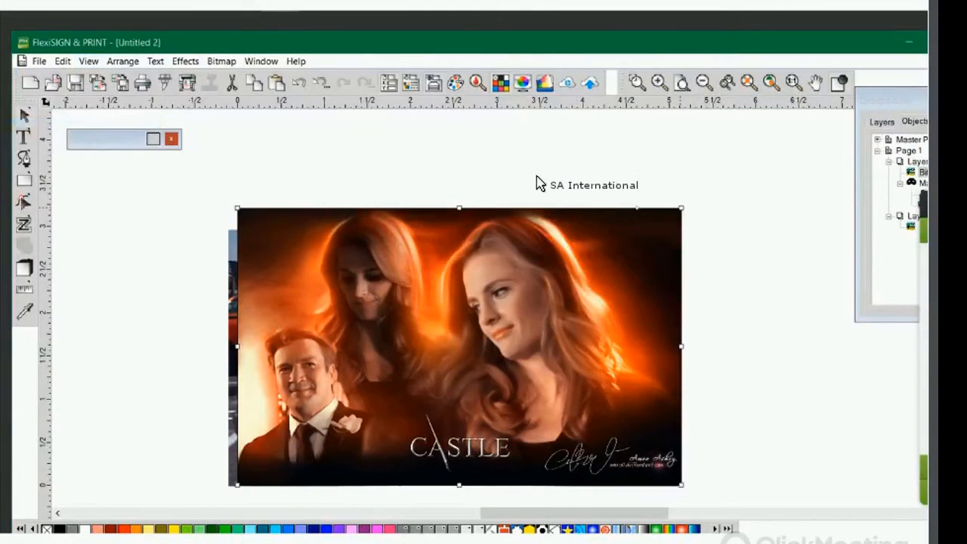
left_click_drag(681, 207, 627, 242)
left_click_drag(470, 230, 548, 188)
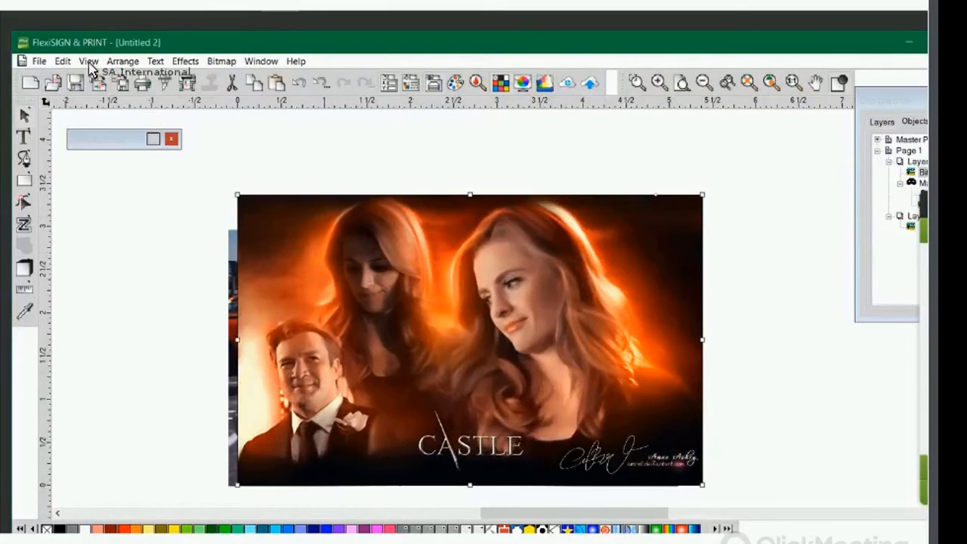
left_click(87, 61)
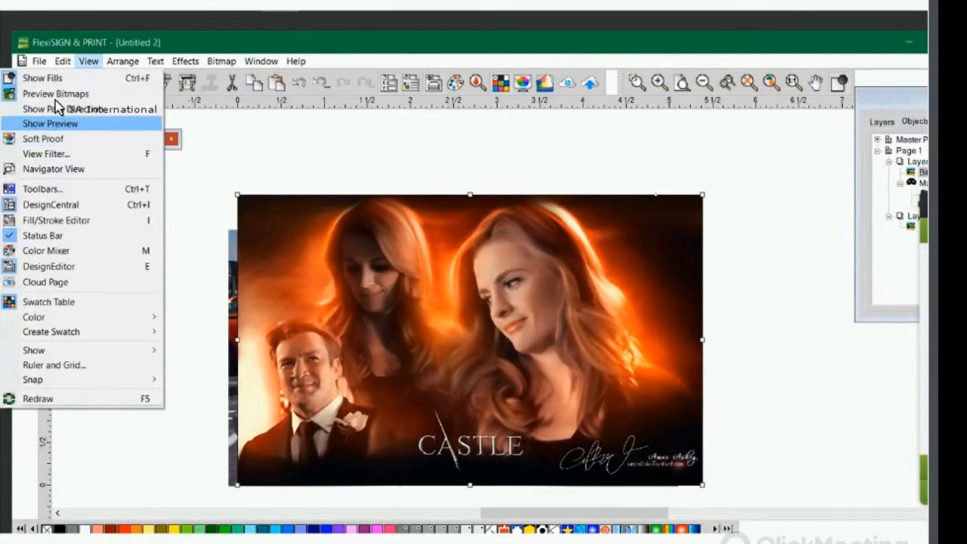
left_click(232, 131)
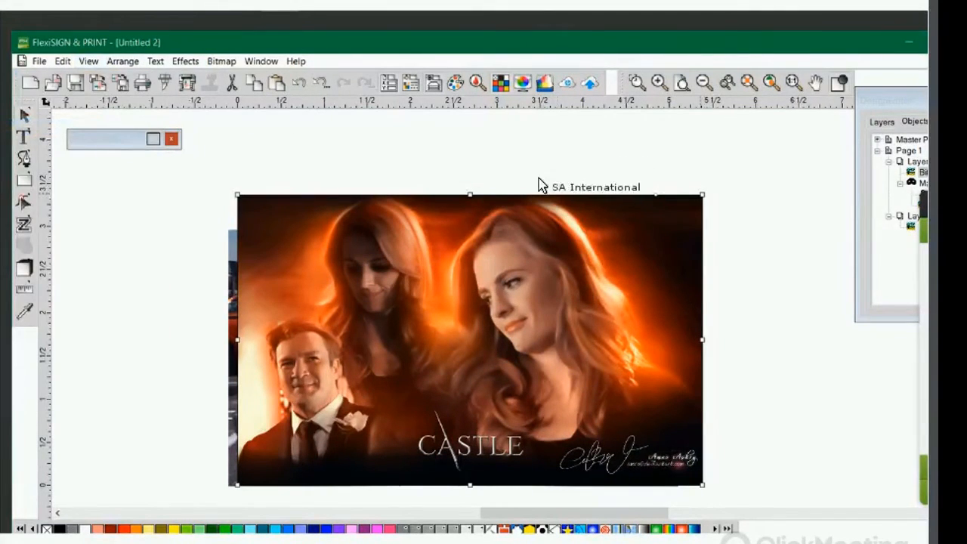
- Scale the castle picture down, raise its lower edge above the wheels and widen it toward the van's front door
left_click_drag(703, 195, 631, 239)
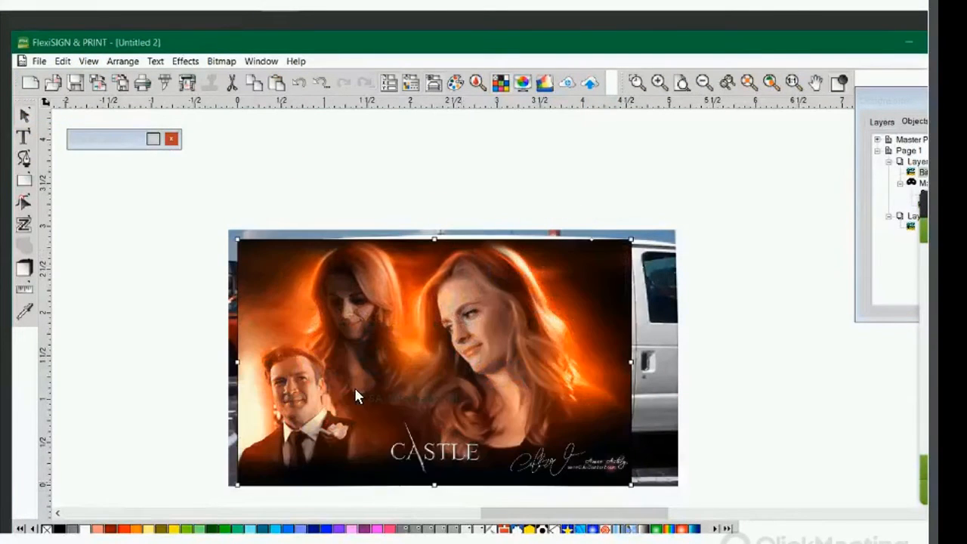
left_click_drag(434, 485, 434, 436)
left_click_drag(631, 337, 661, 338)
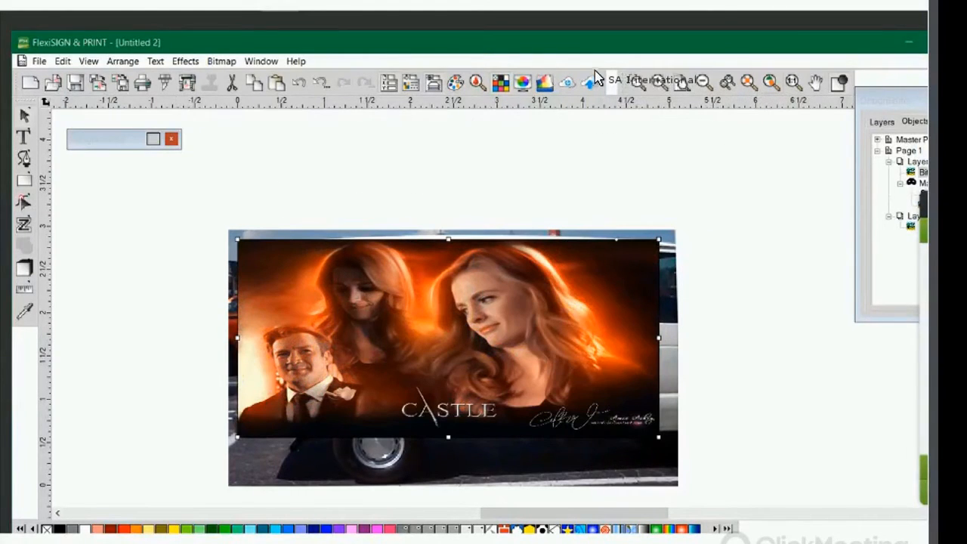
- Place Bitmap 100 inside Mask 97, directly above the design picture in the object order
key("F5")
left_click_drag(877, 97, 324, 123)
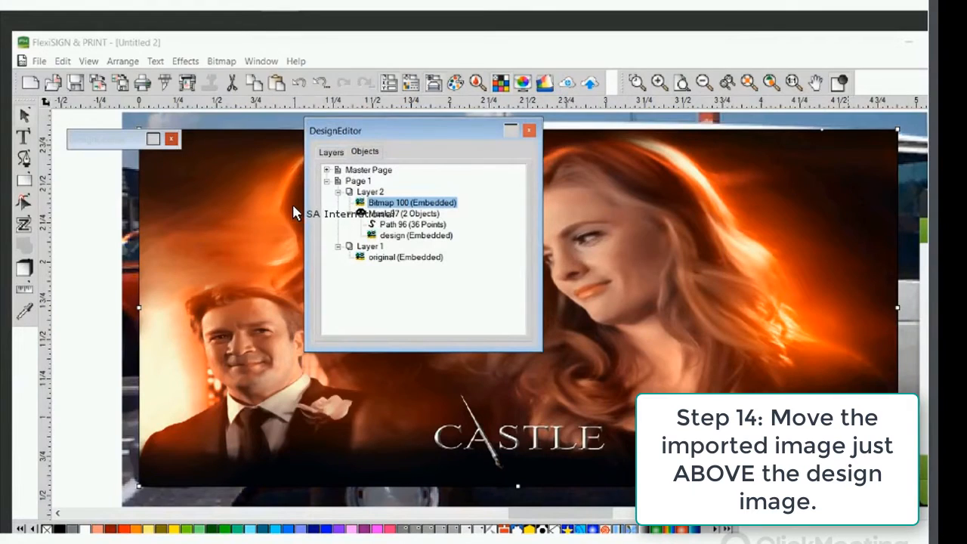
left_click_drag(321, 120, 529, 113)
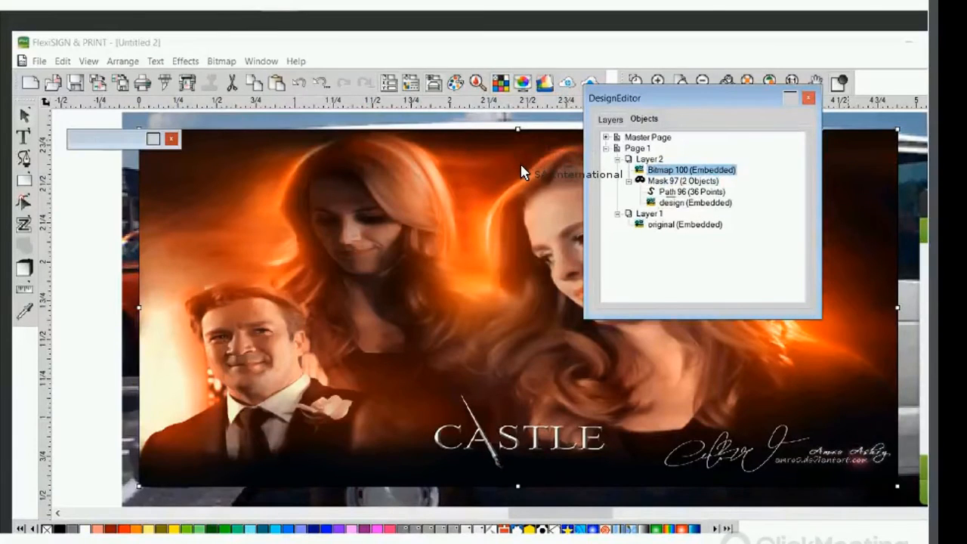
left_click_drag(536, 177, 525, 174)
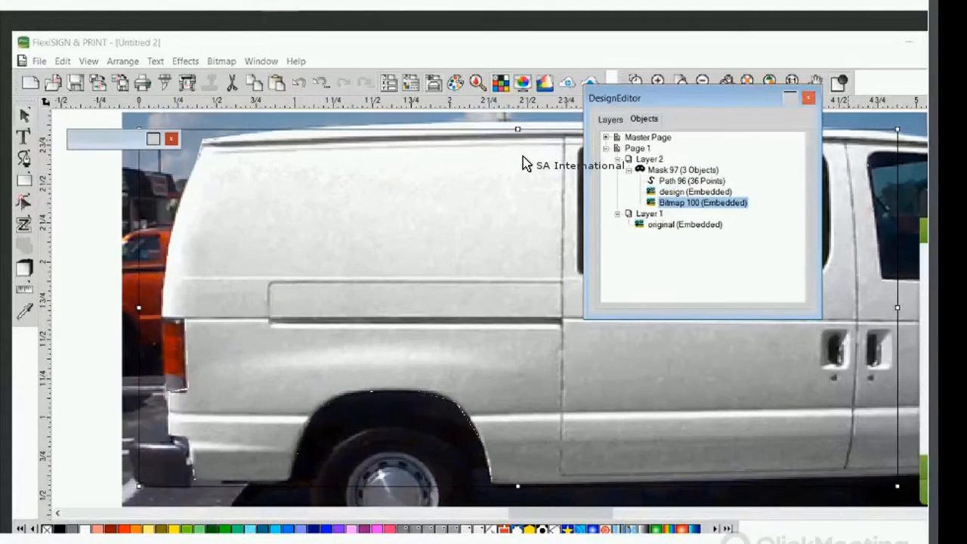
left_click_drag(695, 192, 696, 205)
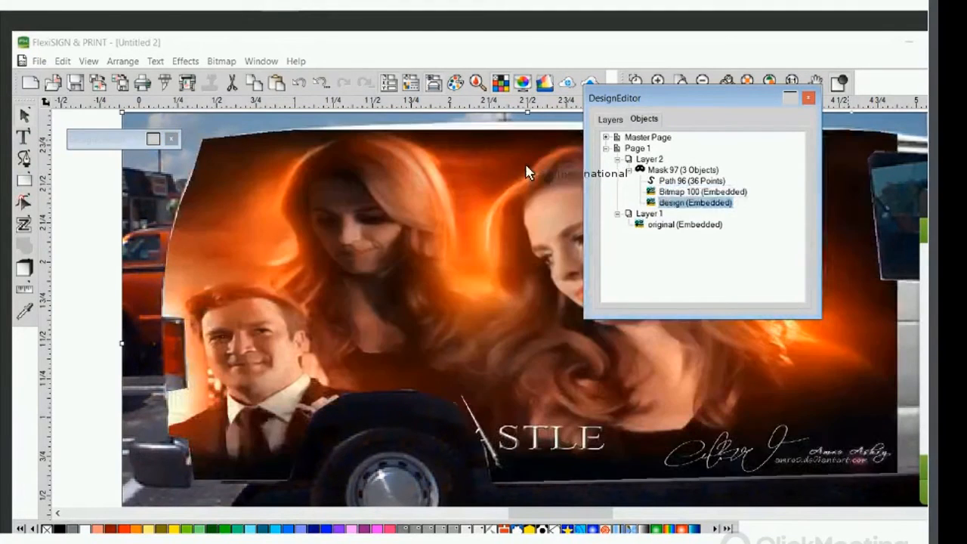
- Select Bitmap 100 and stretch its upper edge so the artwork covers the van up to the roofline
left_click_drag(619, 98, 642, 79)
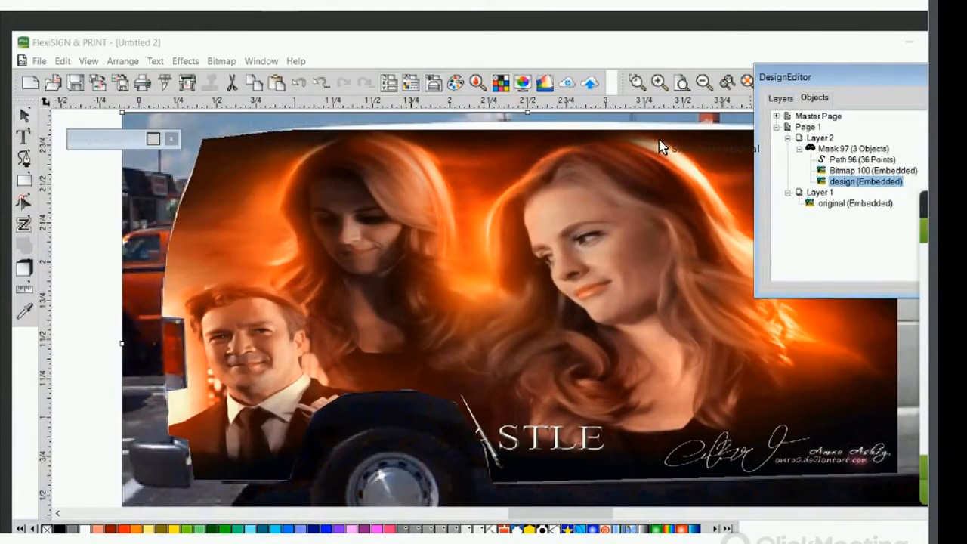
left_click(869, 170)
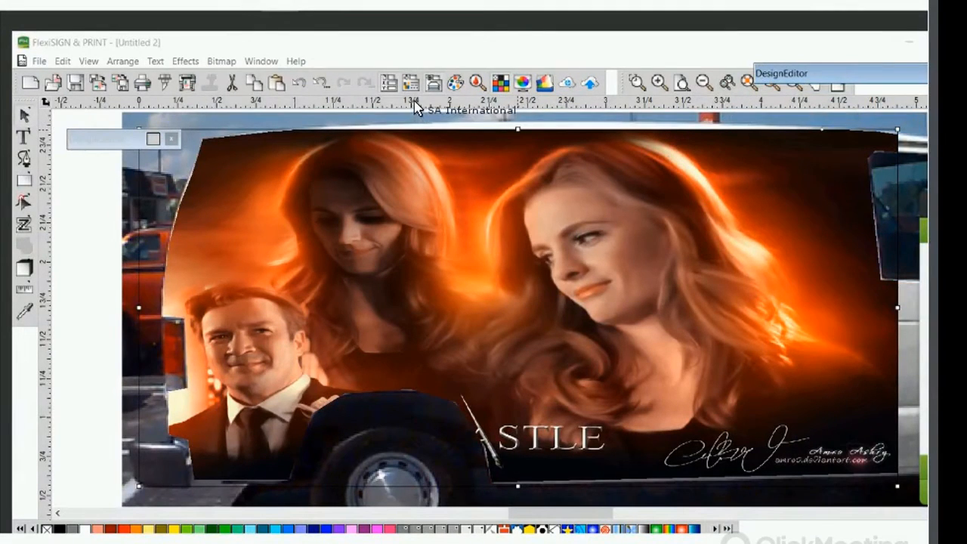
left_click_drag(517, 130, 517, 119)
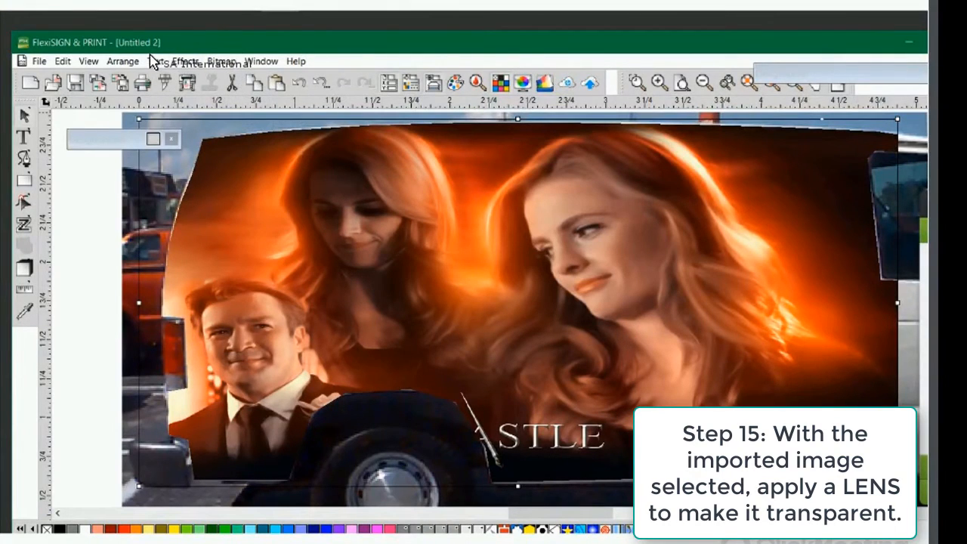
- Apply a Transparent lens to the castle picture and set its opacity to 75%
left_click(181, 62)
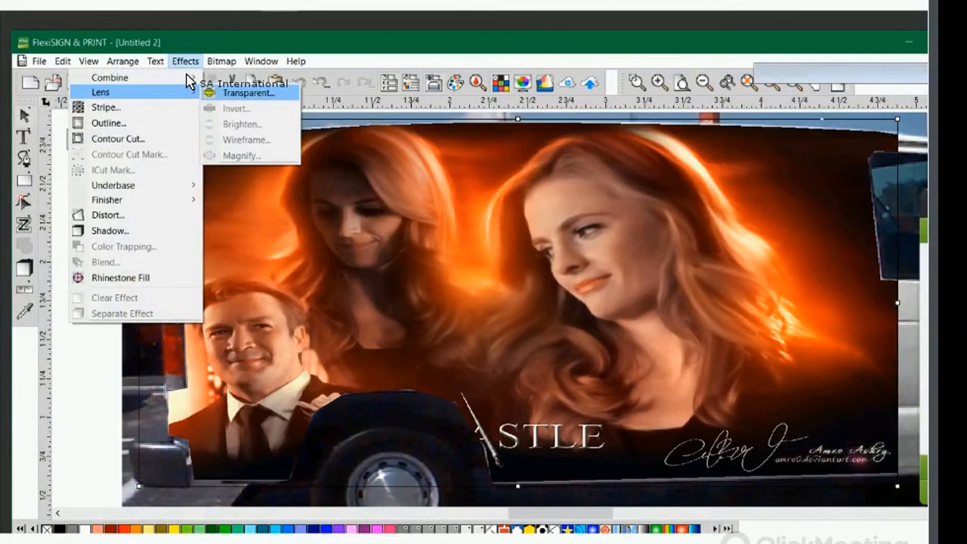
left_click(208, 93)
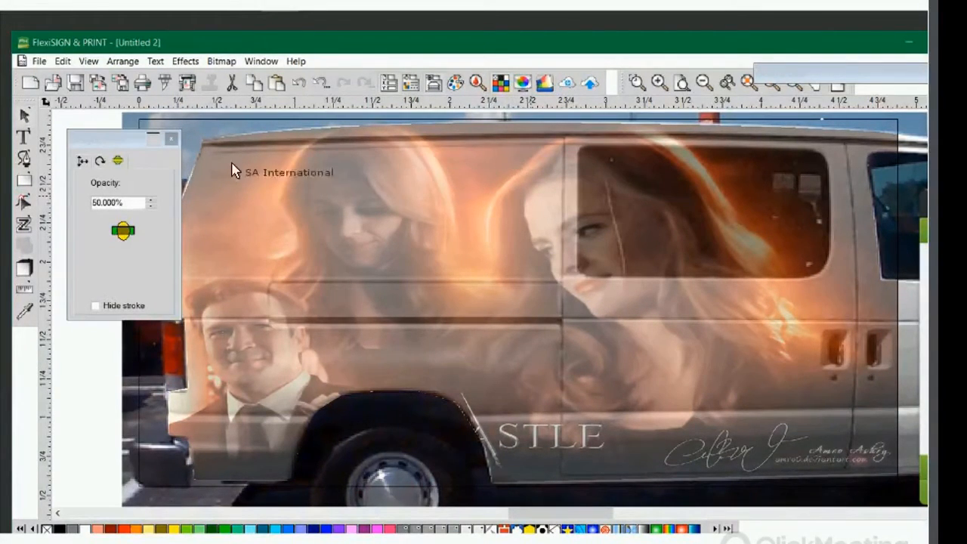
left_click(121, 162)
key("Up")
key("Up")
key("Up")
key("Up")
key("Up")
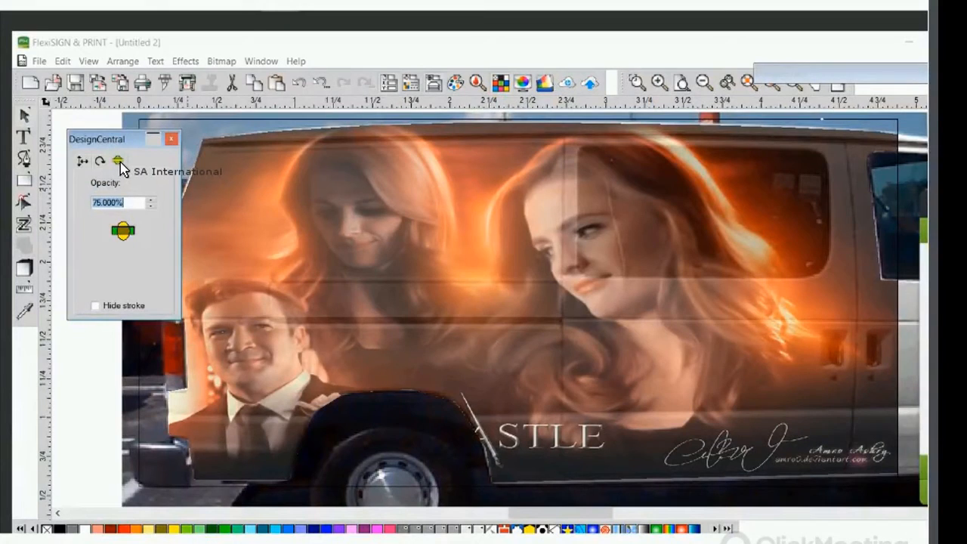
key("Up")
key("Up")
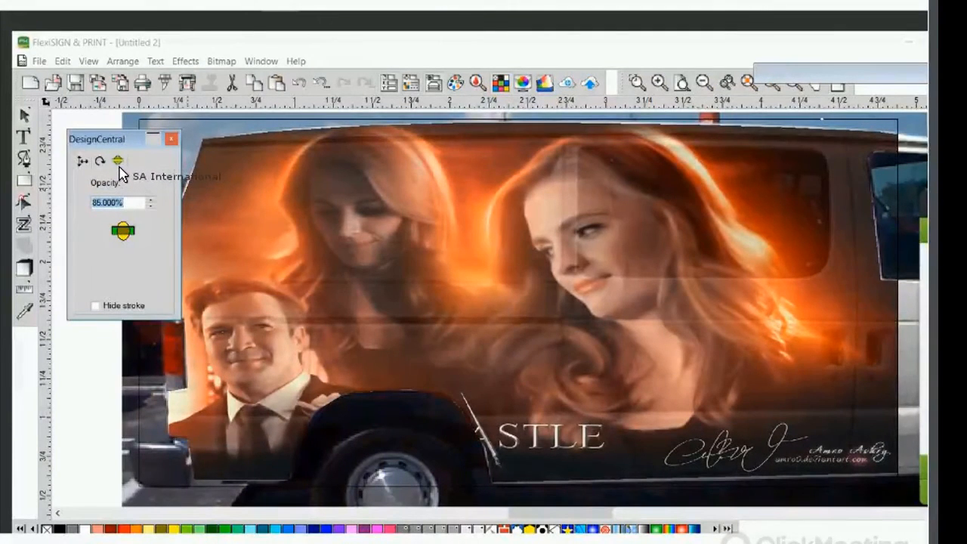
key("Down")
key("Down")
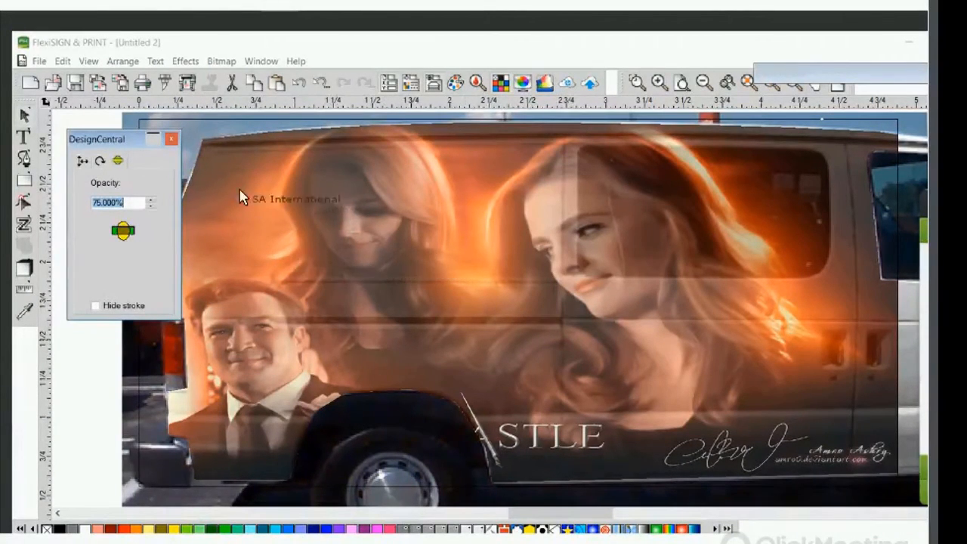
- Select the design picture inside Mask 97 and apply the Brightness/Contrast filter to it with brightness -49
left_click_drag(773, 73, 568, 142)
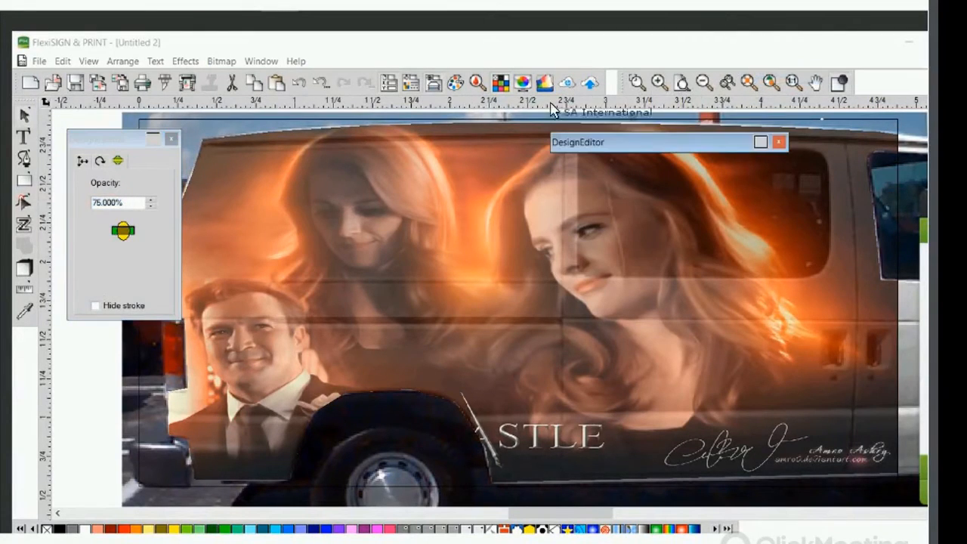
double_click(602, 140)
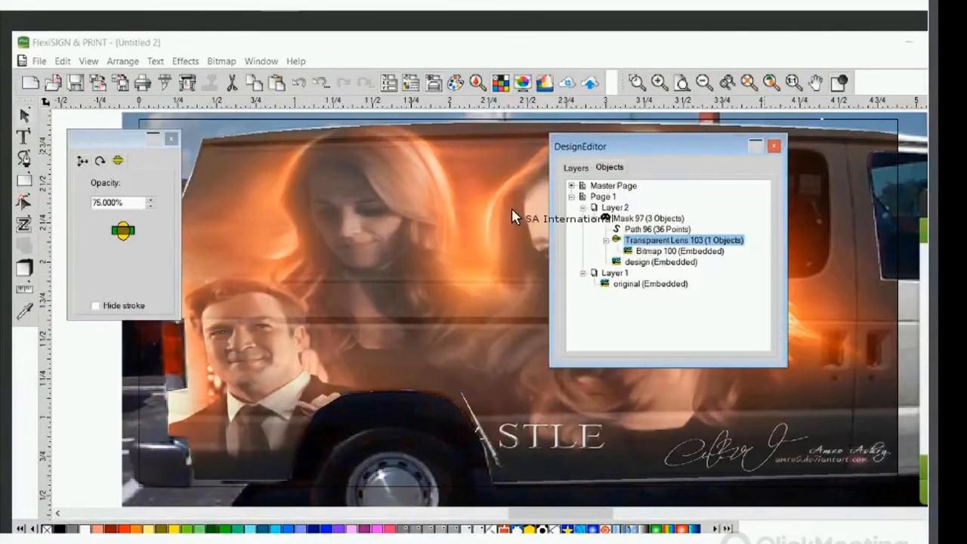
left_click(491, 212)
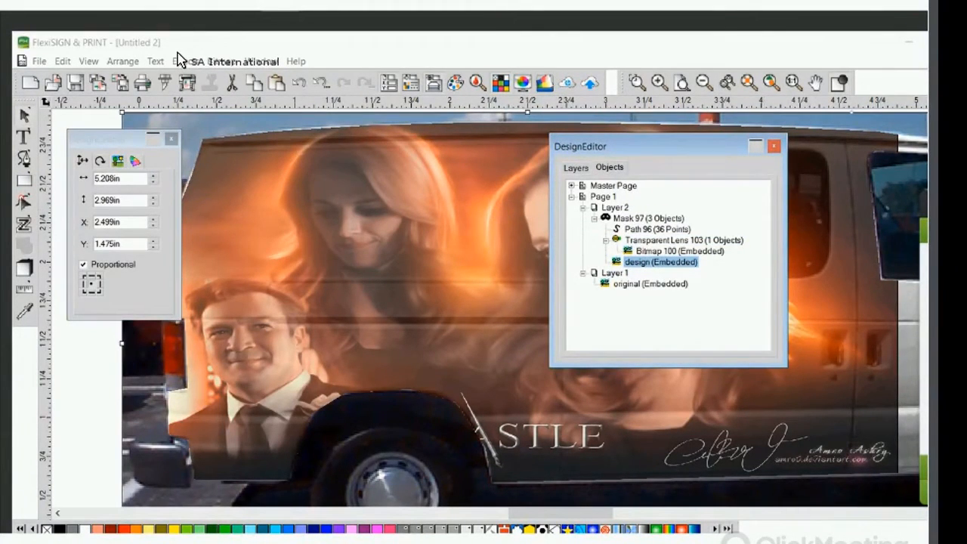
left_click(221, 61)
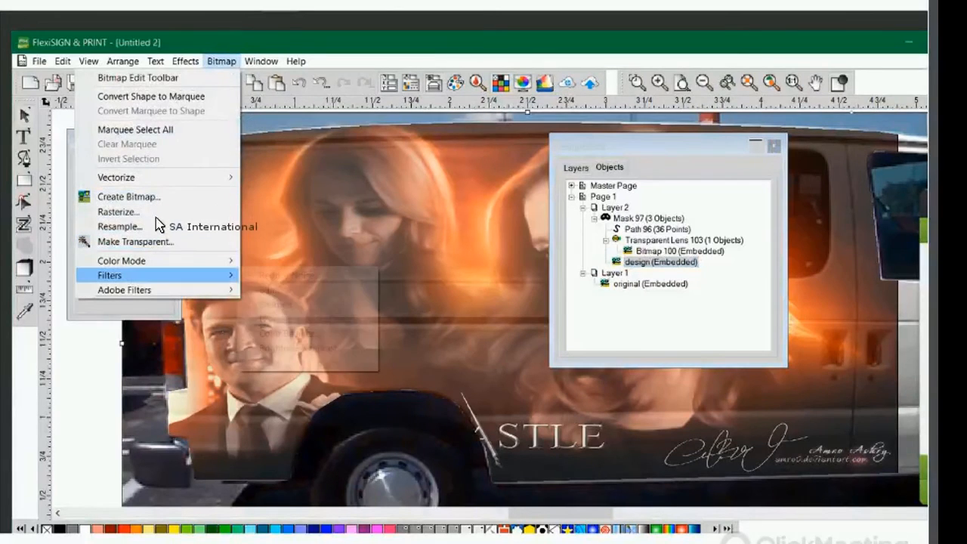
left_click(299, 347)
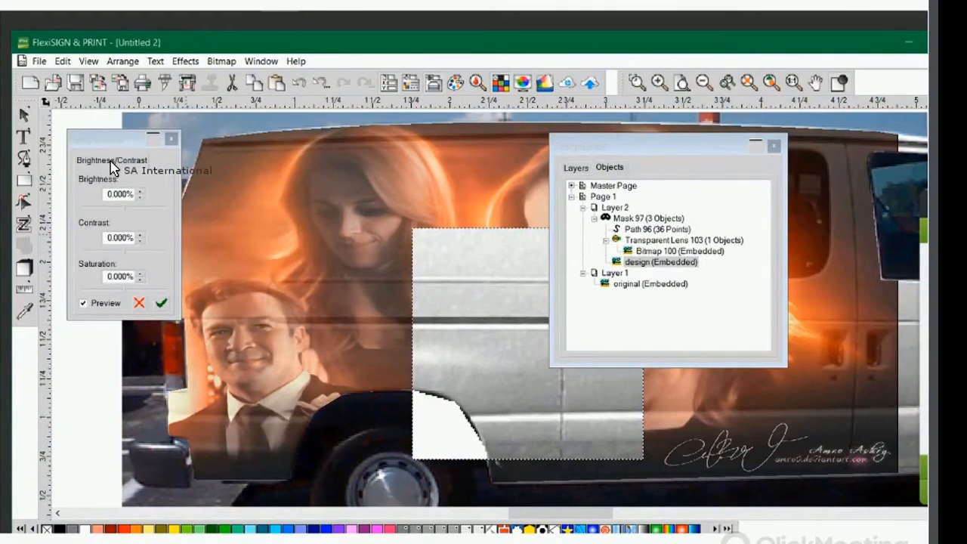
key("Tab")
type("-2")
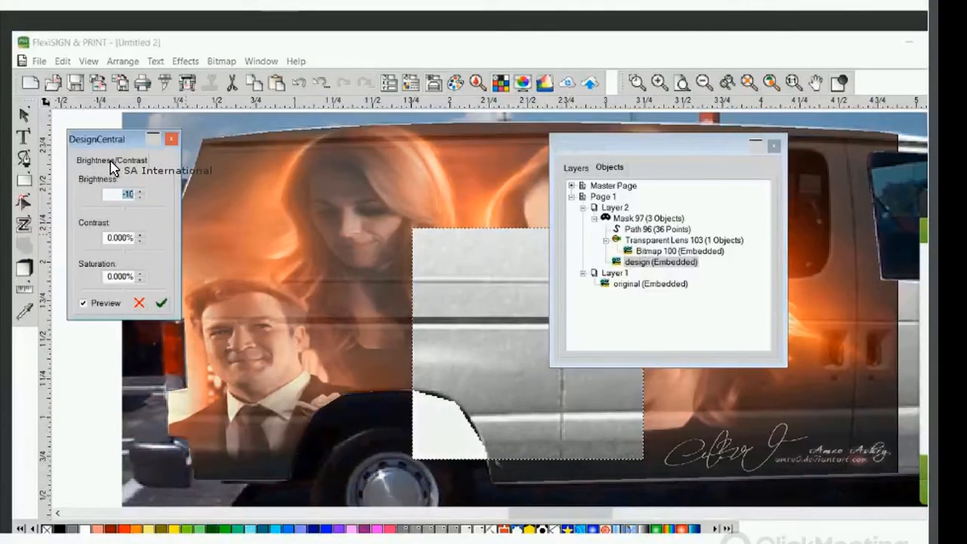
type("-21")
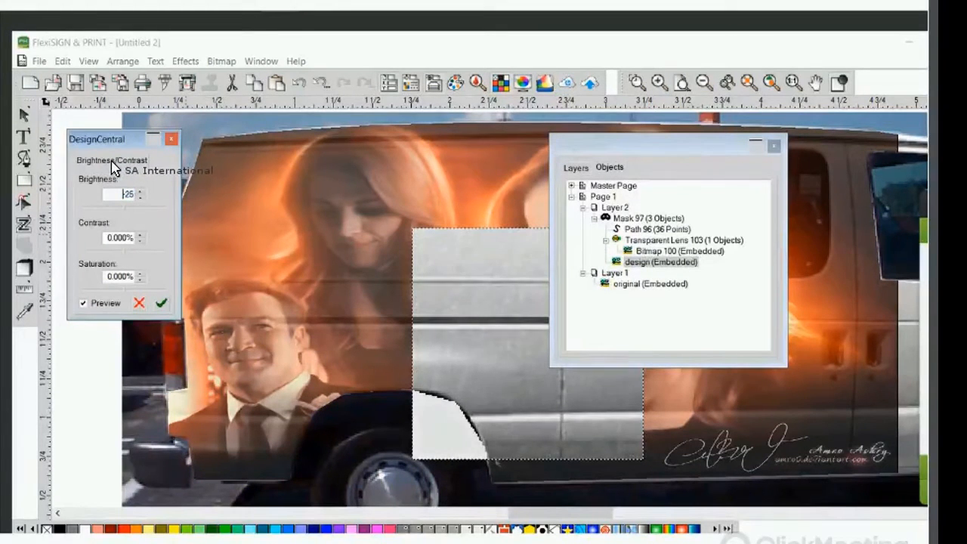
key("Down")
key("Down")
key("Down")
key("Down")
key("Down")
key("Down")
key("Down")
key("Down")
key("Down")
key("Down")
key("Down")
key("Down")
key("Down")
key("Down")
key("Down")
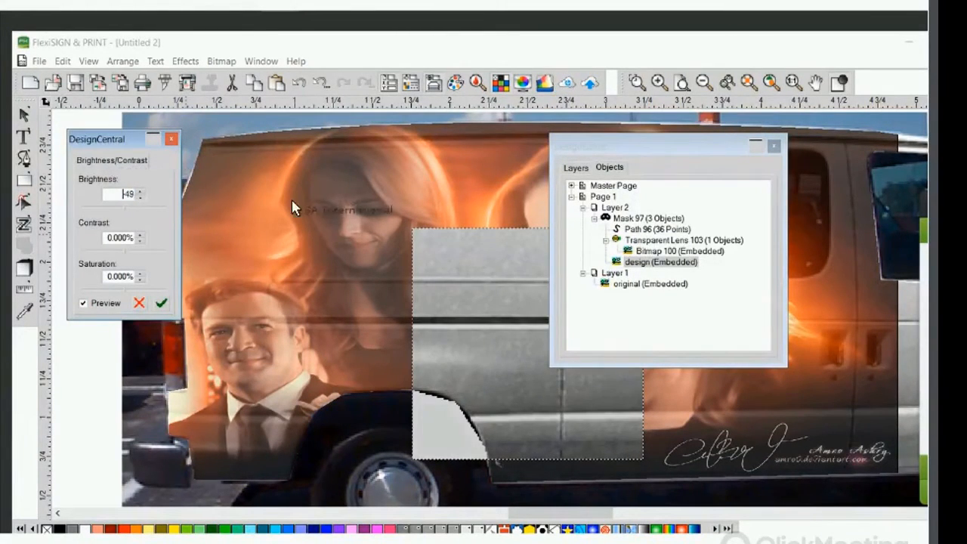
key("Return")
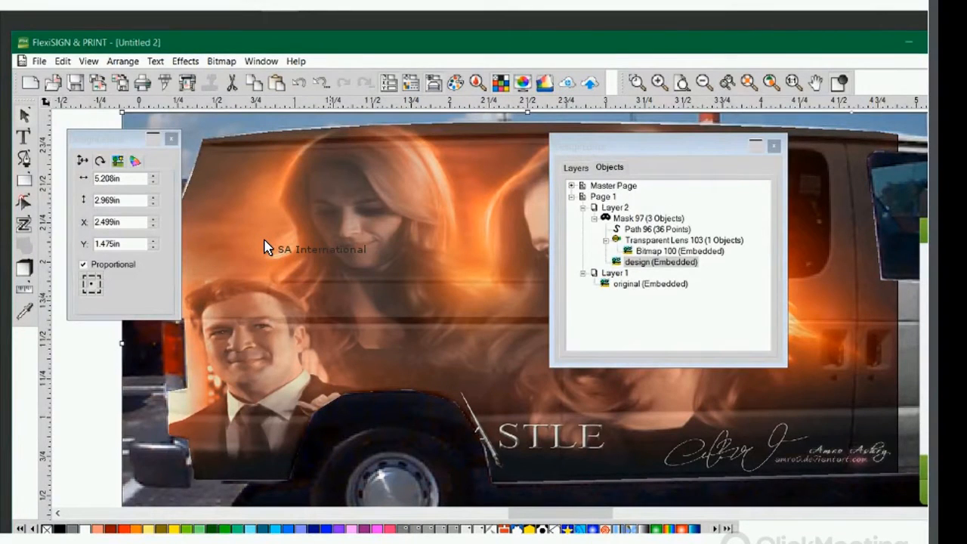
- Move the DesignEditor window off the artwork, select Bitmap 100 inside the transparent lens and collapse the window
left_click_drag(568, 145, 590, 119)
left_click(796, 119)
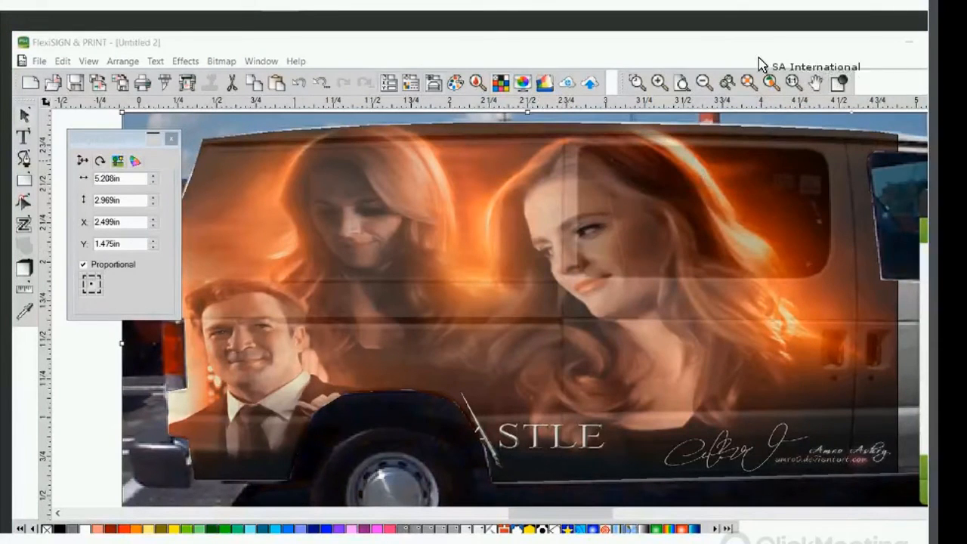
left_click(838, 82)
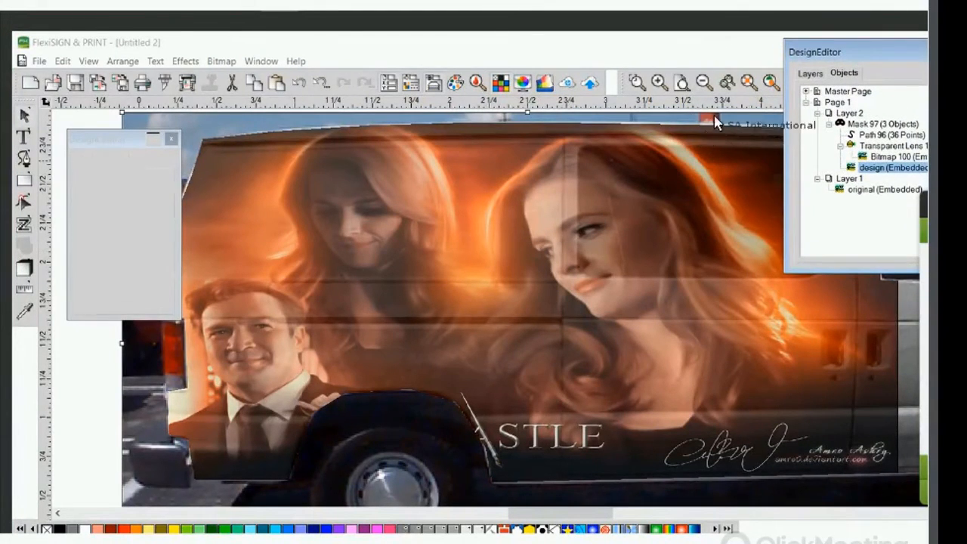
left_click(893, 157)
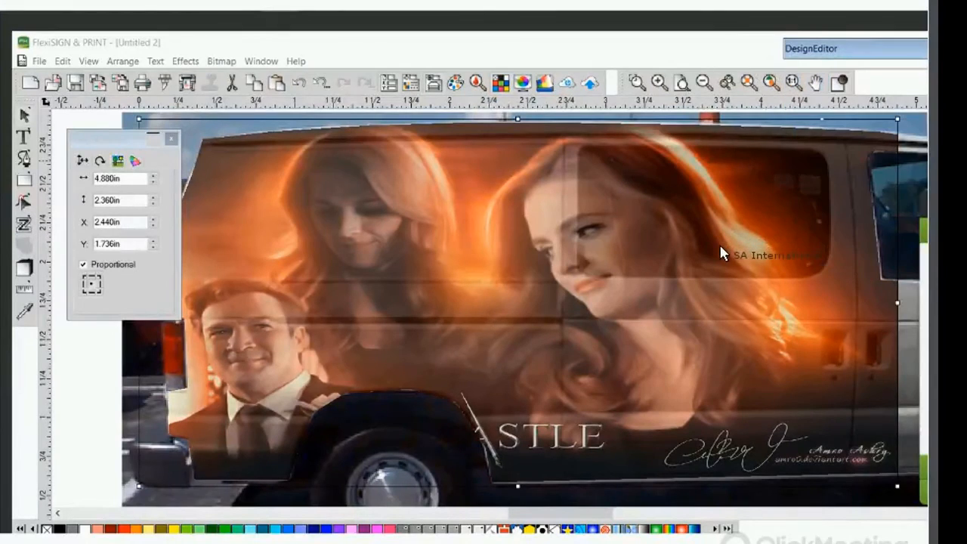
- Stretch Bitmap 100 toward the front of the van to a width of about 5.07 in and deselect it
left_click(897, 303)
left_click_drag(897, 302, 922, 303)
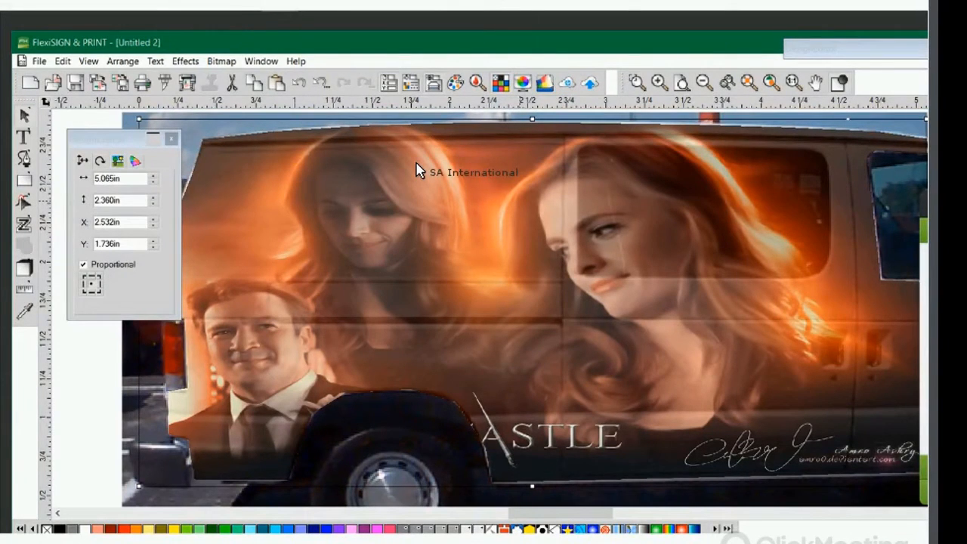
left_click_drag(80, 139, 71, 272)
left_click(242, 265)
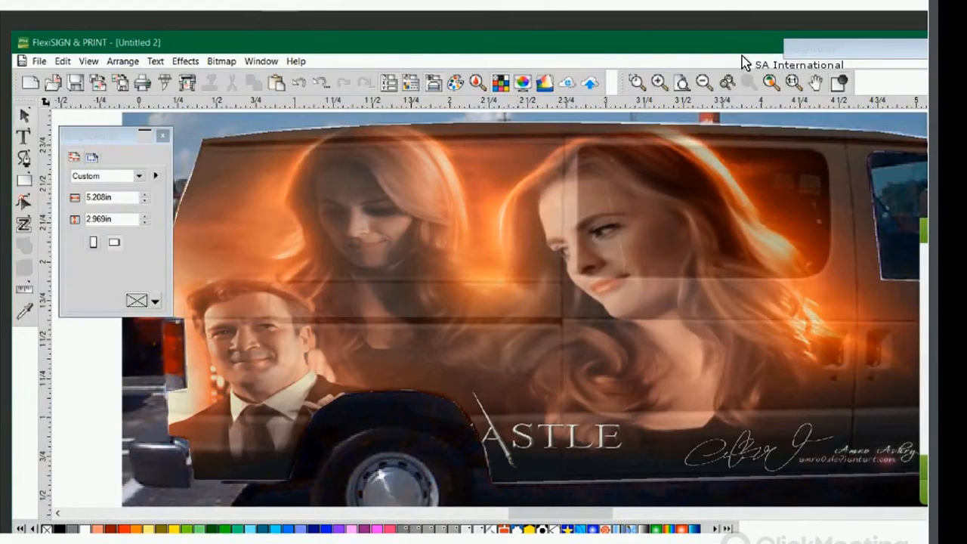
- Place the DesignEditor window over the van, expand its object list and bring the ClickMeeting chat panel into view
left_click_drag(789, 47, 469, 154)
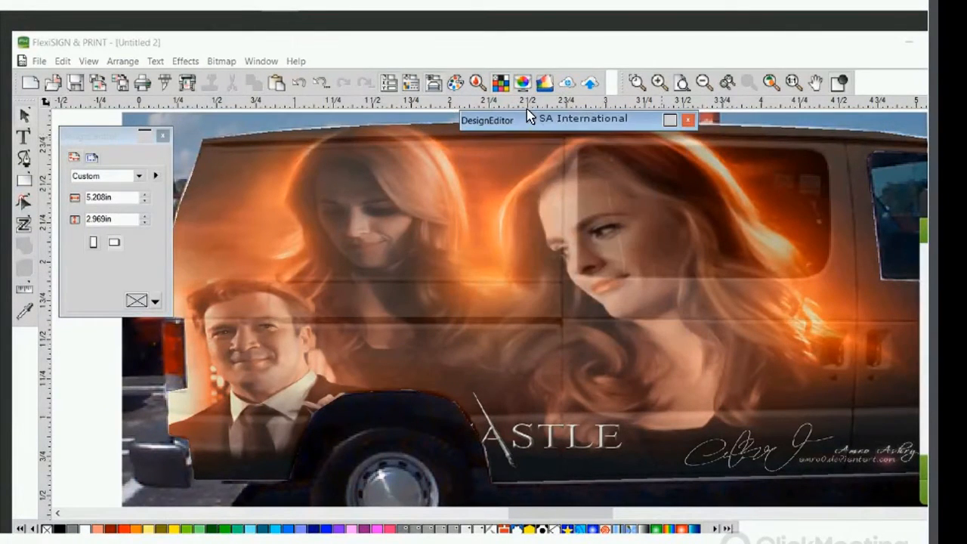
mouse_move(536, 120)
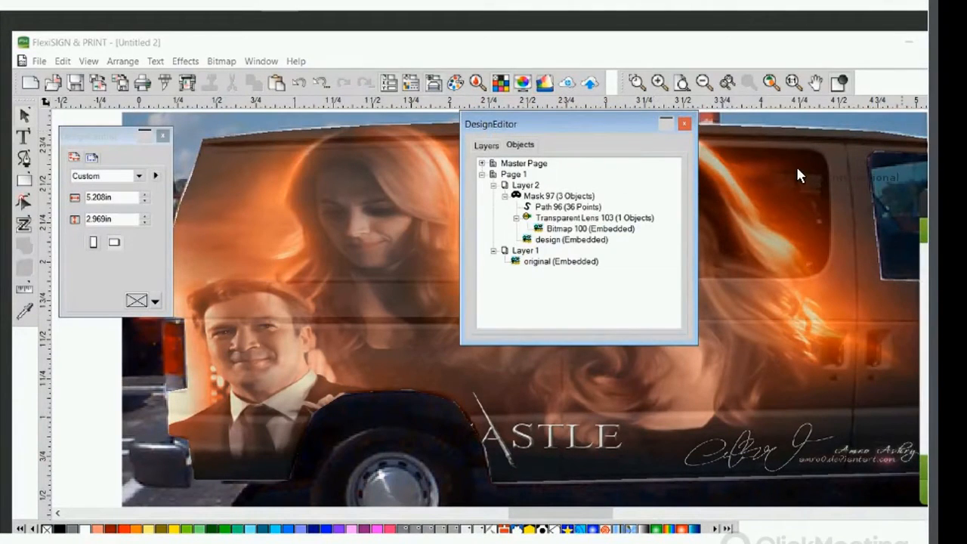
left_click_drag(816, 137, 794, 101)
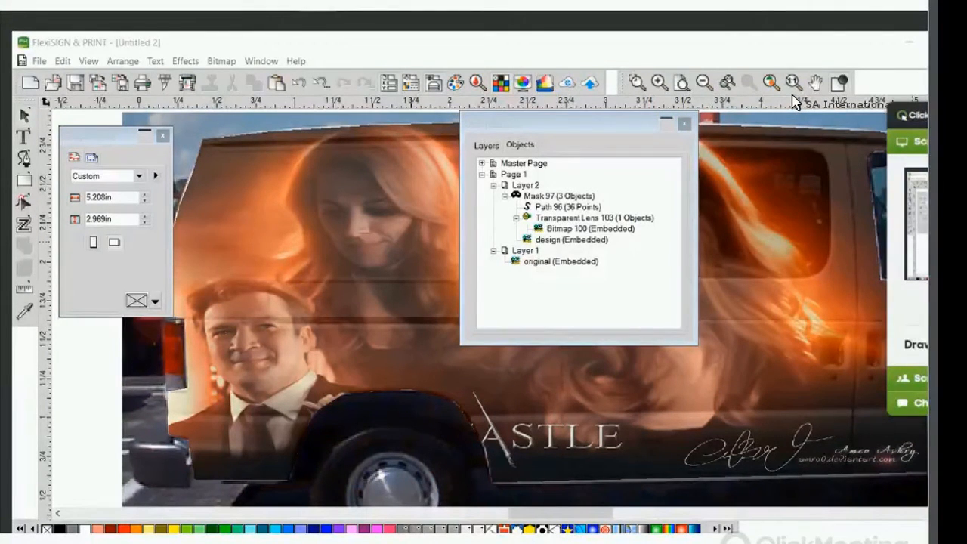
left_click_drag(797, 95, 771, 80)
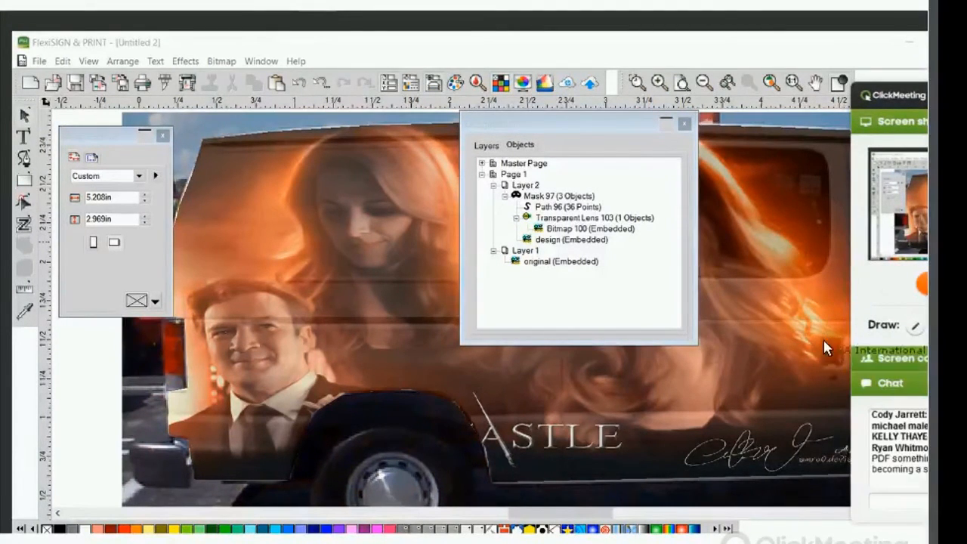
left_click(665, 54)
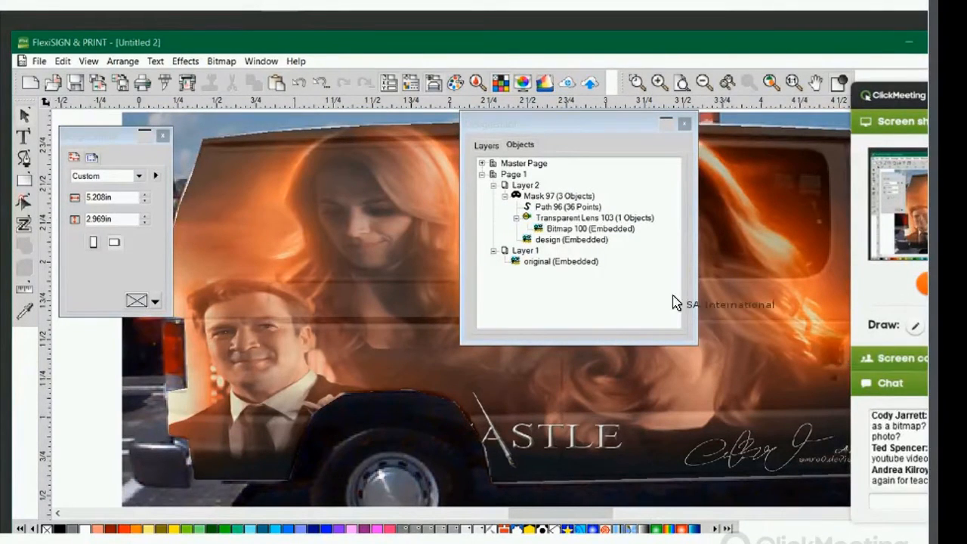
- Examine the Adobe Plug-ins path in the File Paths preferences, including the Filters subfolder of the Photoshop CS6 Plug-ins folder, and close the preferences
left_click(62, 61)
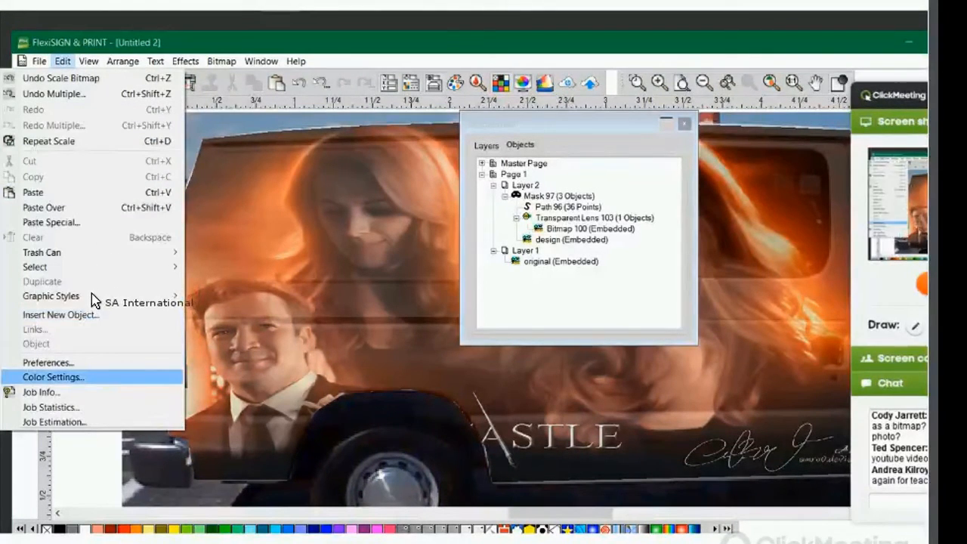
left_click(52, 363)
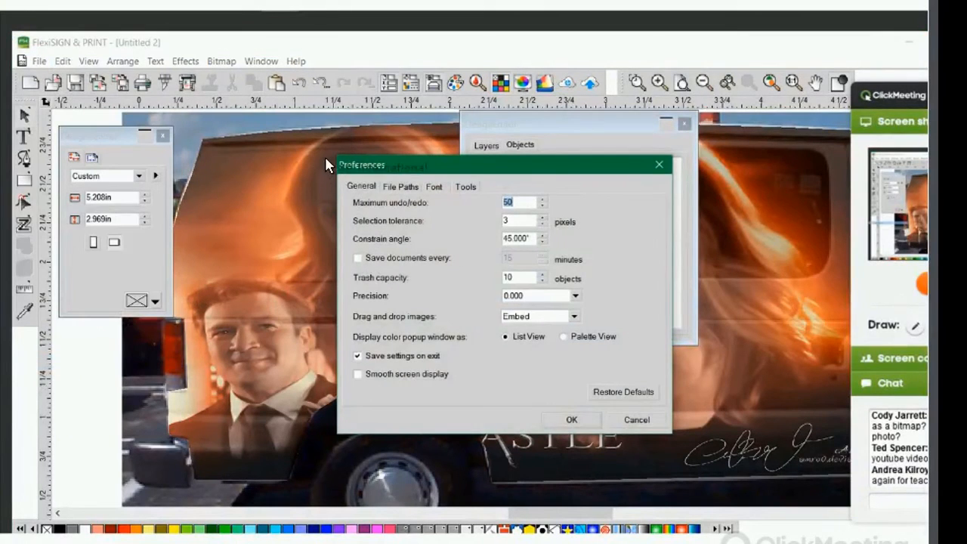
key("ctrl+Tab")
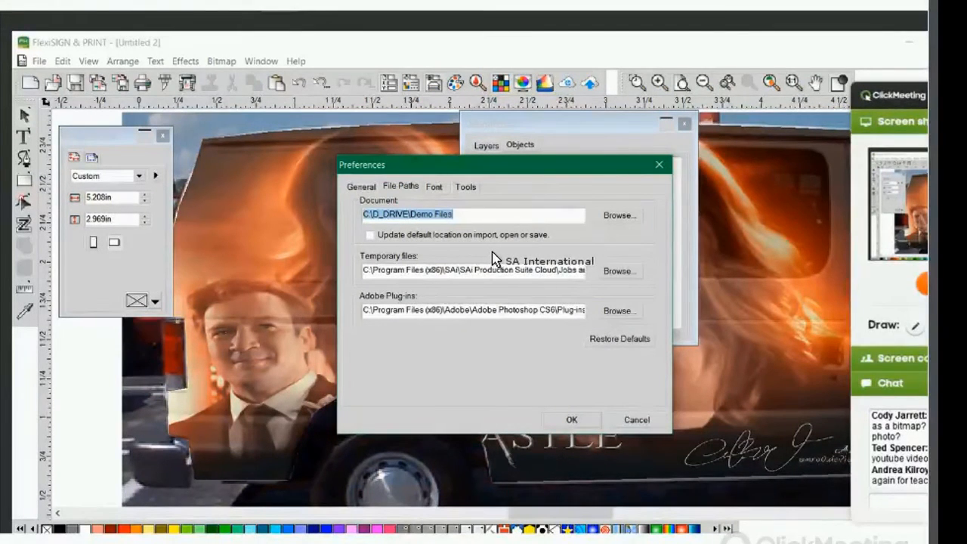
left_click(619, 310)
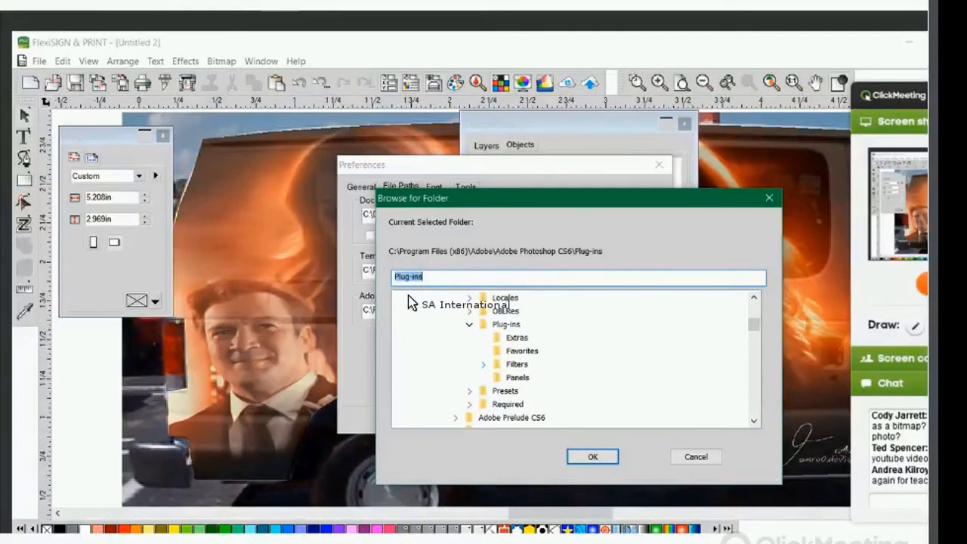
left_click(483, 364)
left_click(516, 364)
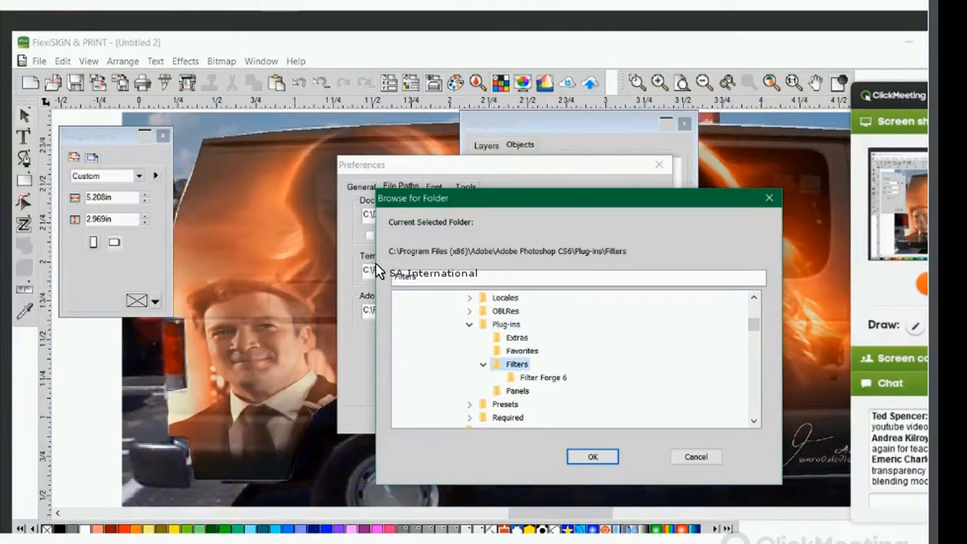
left_click(469, 324)
scroll(469, 324, "up", 1)
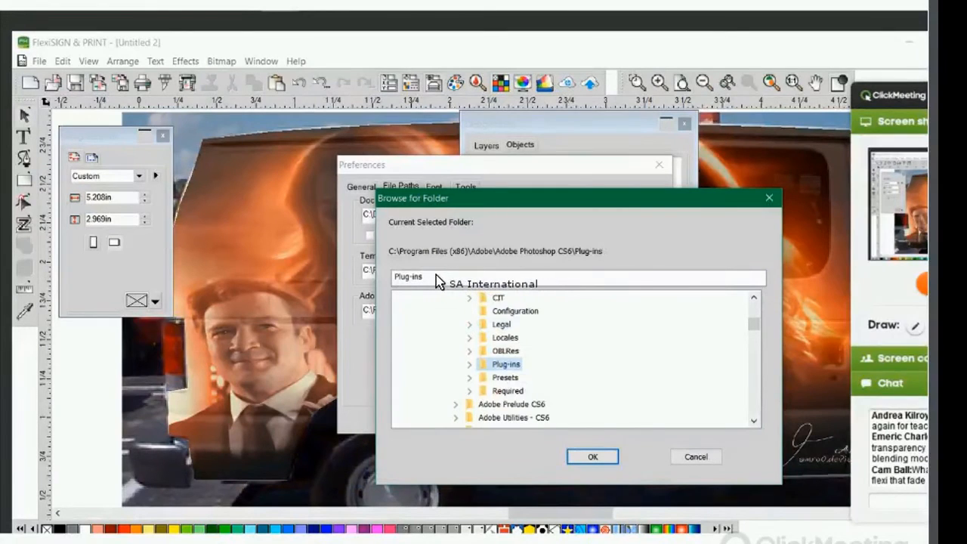
scroll(444, 281, "down", 1)
scroll(412, 294, "up", 1)
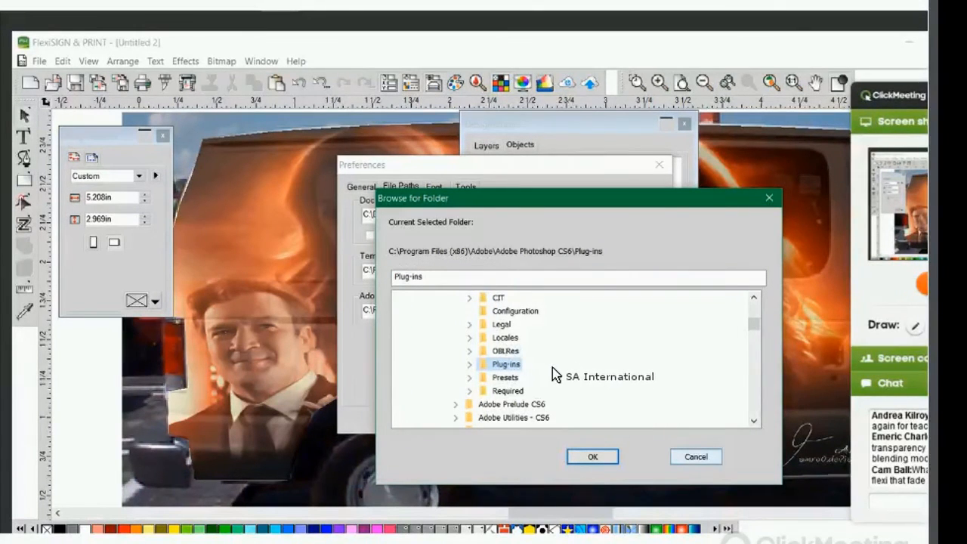
key("Return")
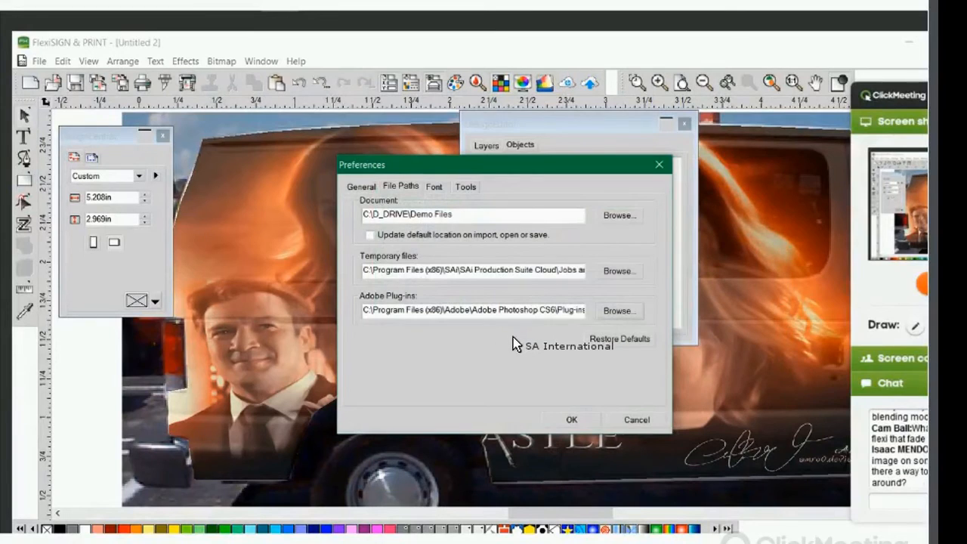
key("Return")
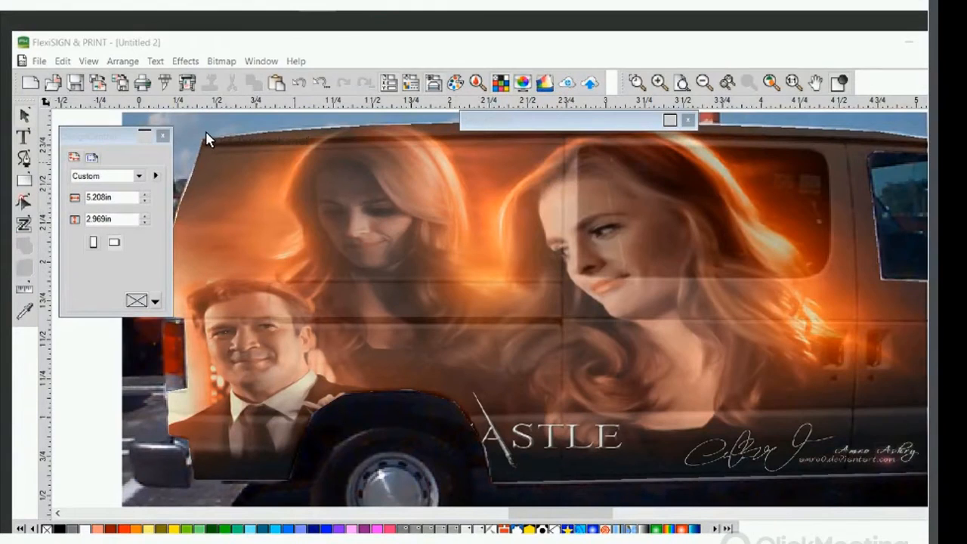
left_click(37, 61)
mouse_move(63, 61)
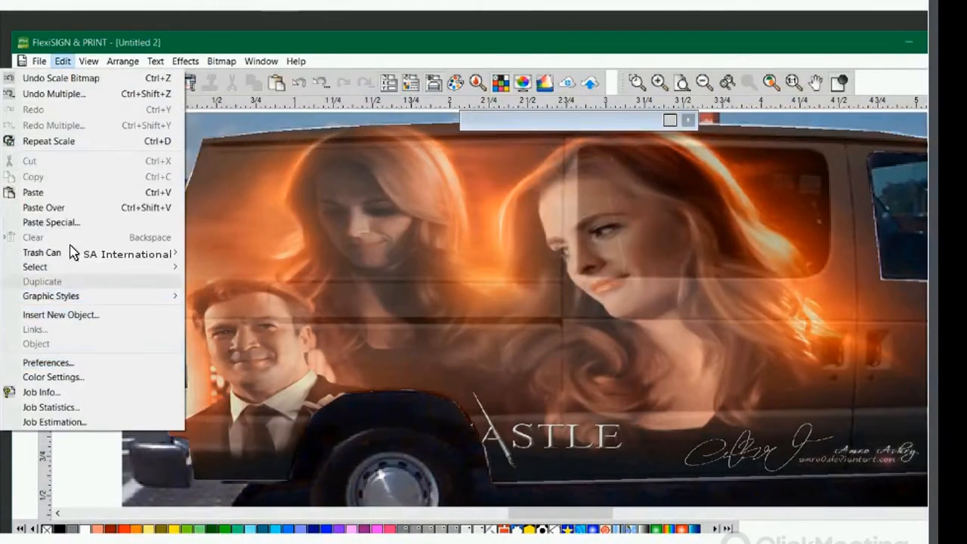
mouse_move(93, 295)
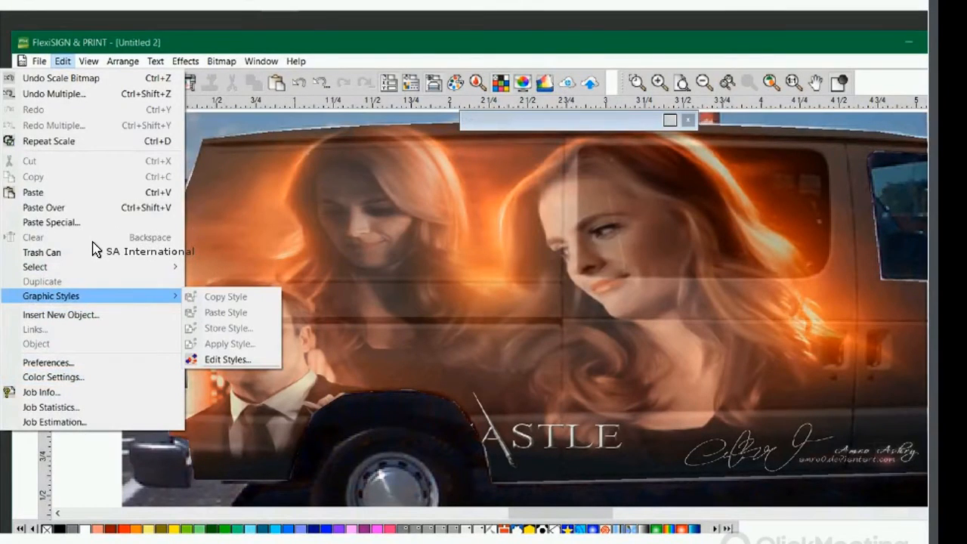
left_click(713, 66)
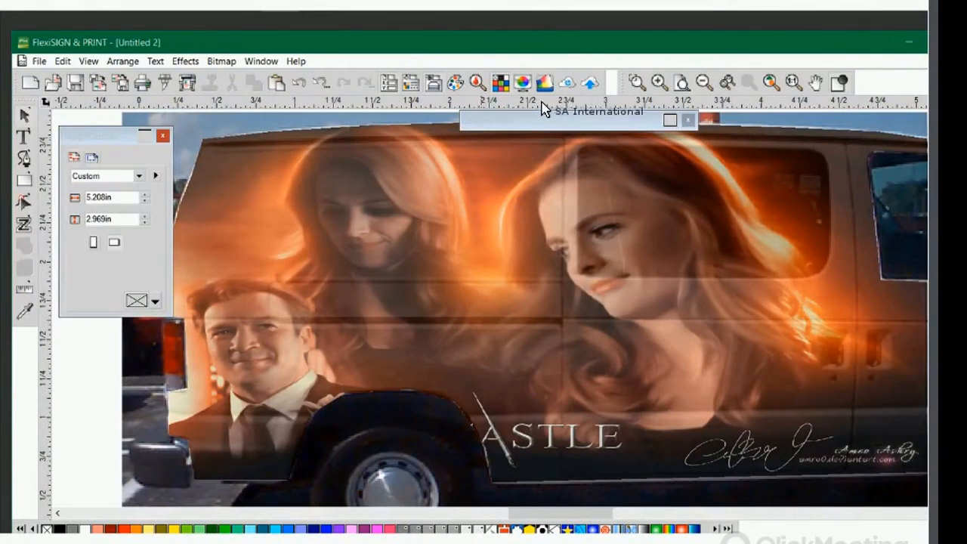
- Expand the DesignEditor window and hide Layer 1, which holds the original van photo
double_click(464, 121)
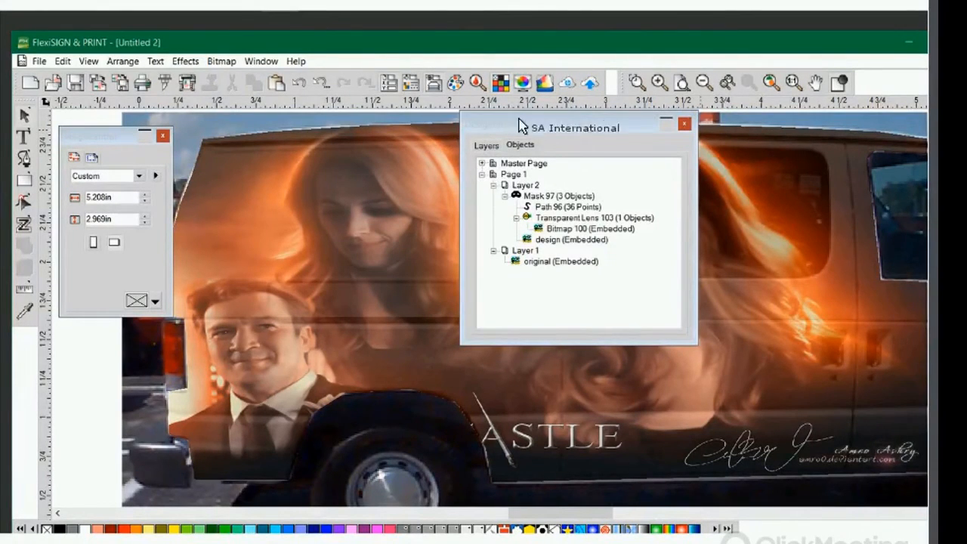
left_click_drag(515, 121, 660, 152)
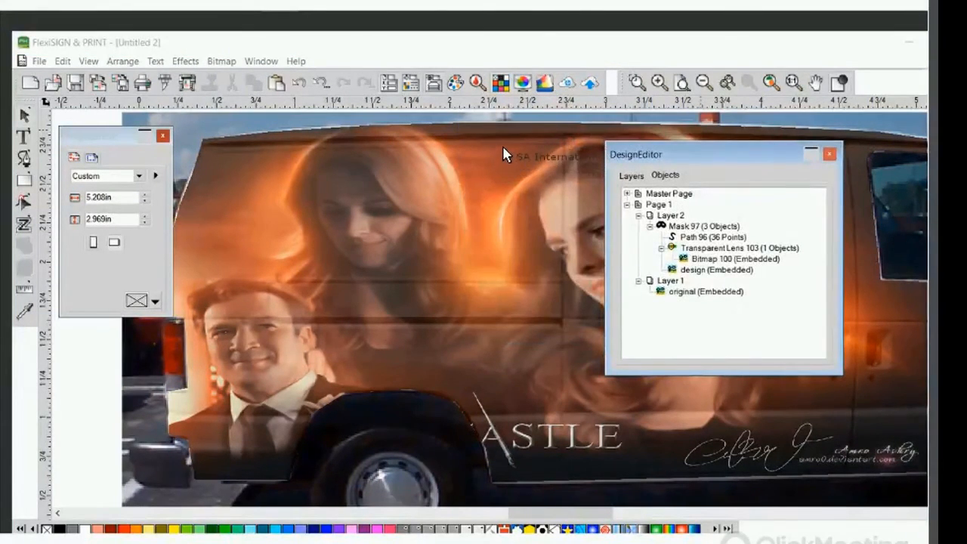
left_click(631, 175)
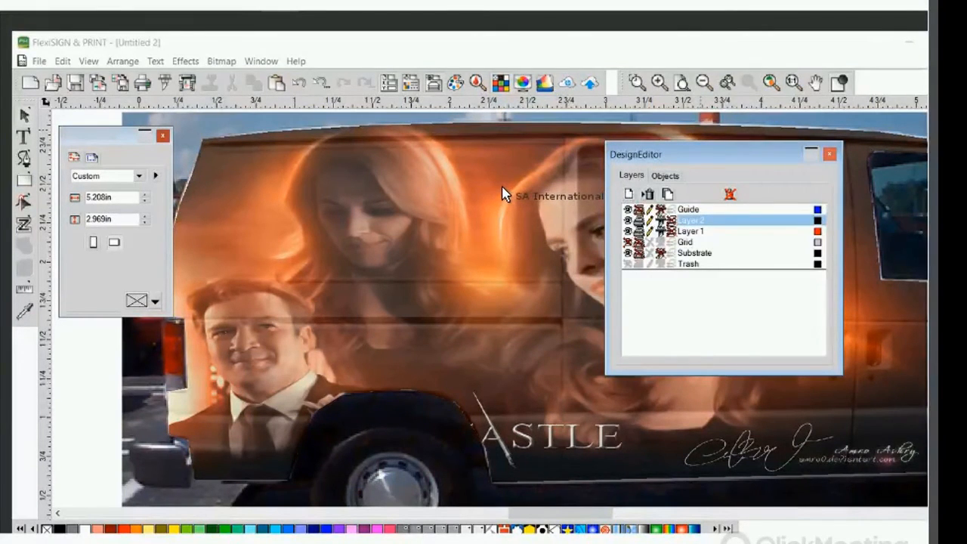
left_click(627, 231)
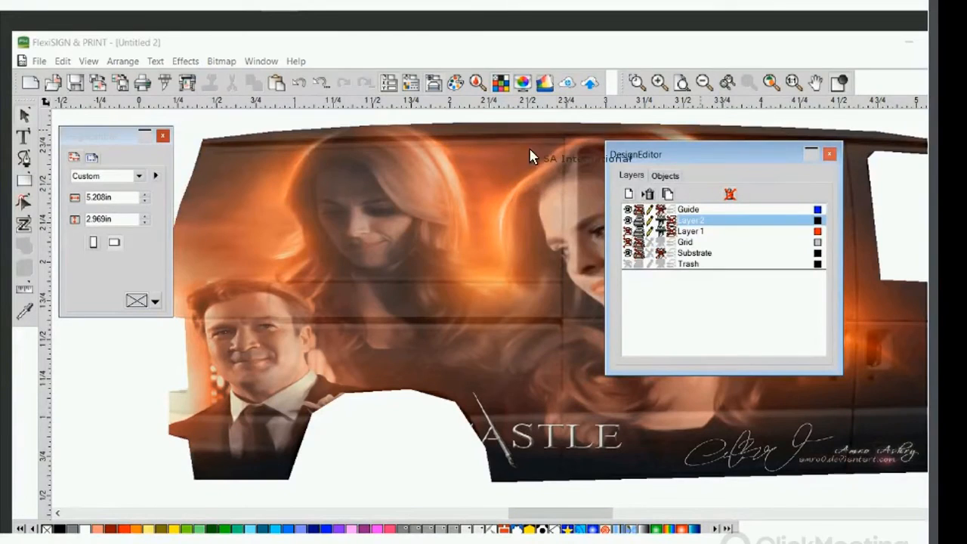
left_click_drag(653, 154, 858, 99)
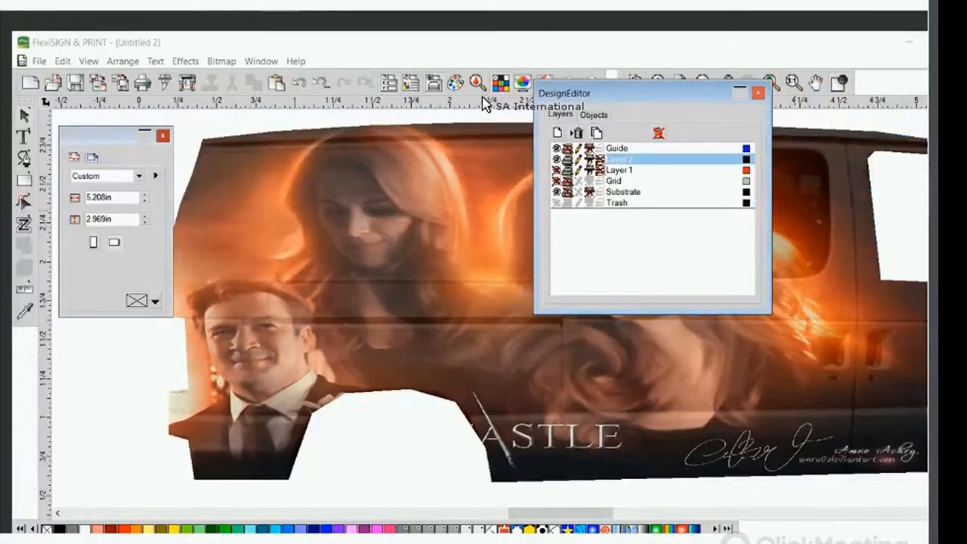
- Move the design picture out of Mask 97 to Layer 1, and from there into Transparent Lens 103 beneath Bitmap 100
left_click(594, 114)
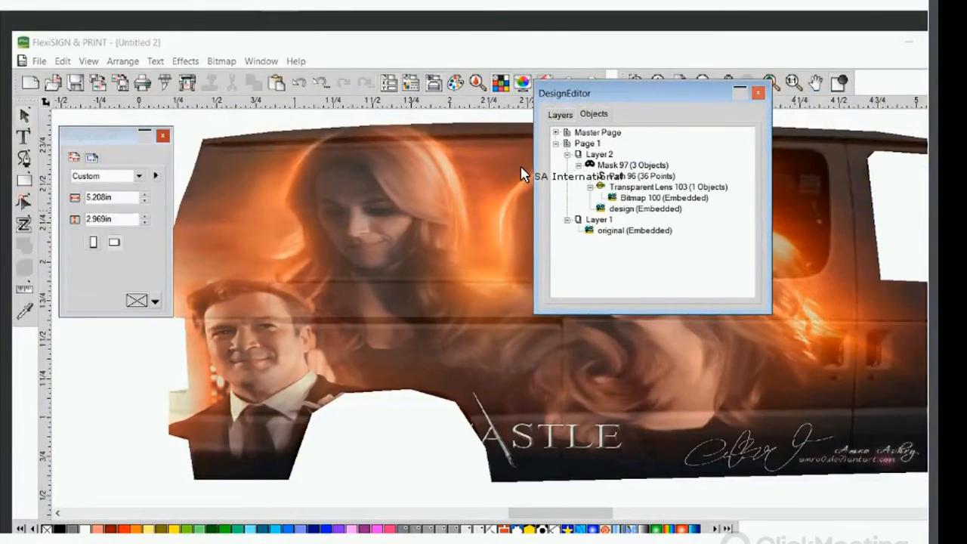
left_click(499, 169)
left_click(645, 208)
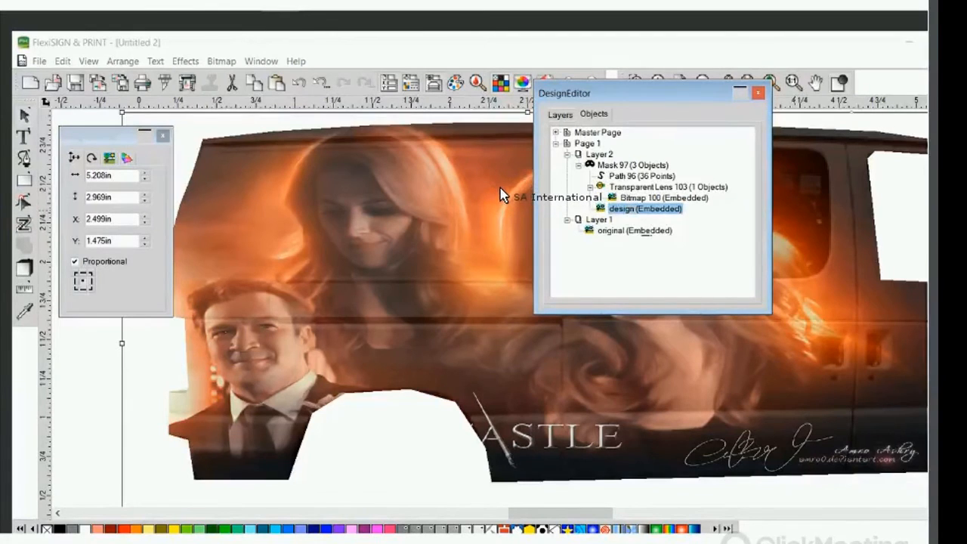
left_click_drag(644, 209, 646, 234)
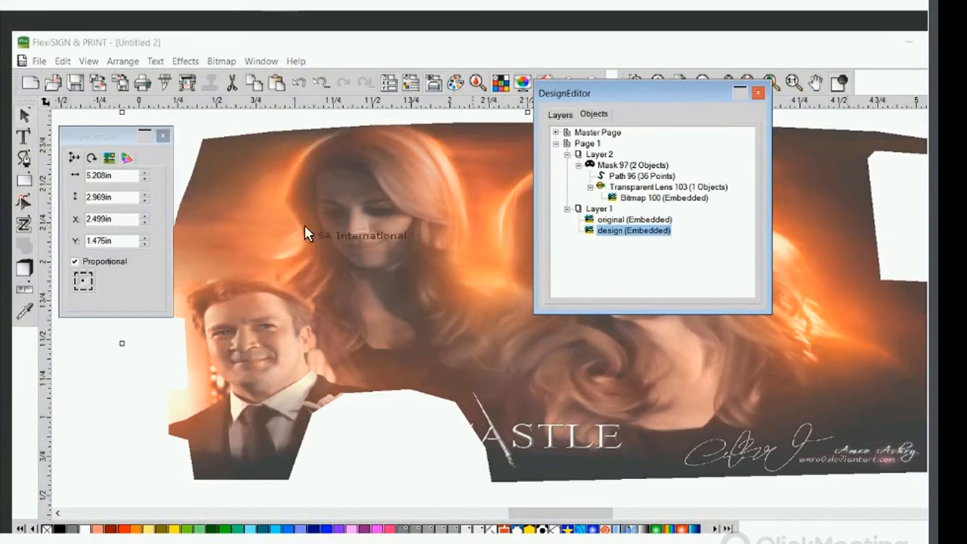
left_click(294, 174)
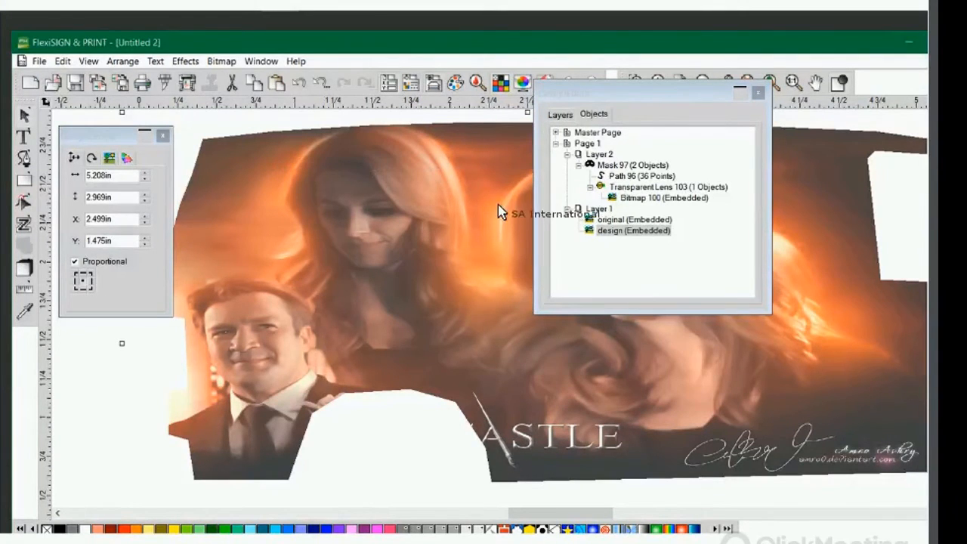
left_click_drag(633, 231, 630, 202)
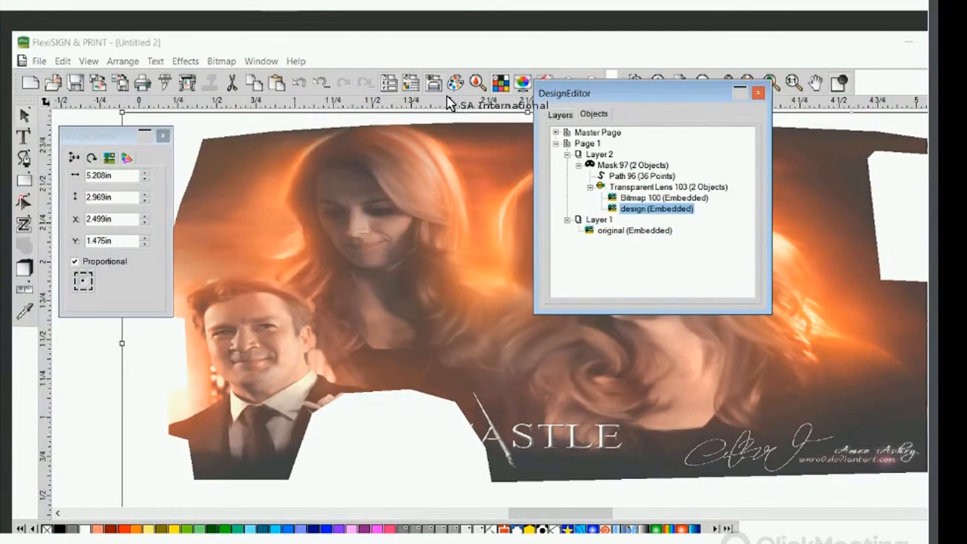
- Show Layer 1 with the original van photo again
left_click(560, 115)
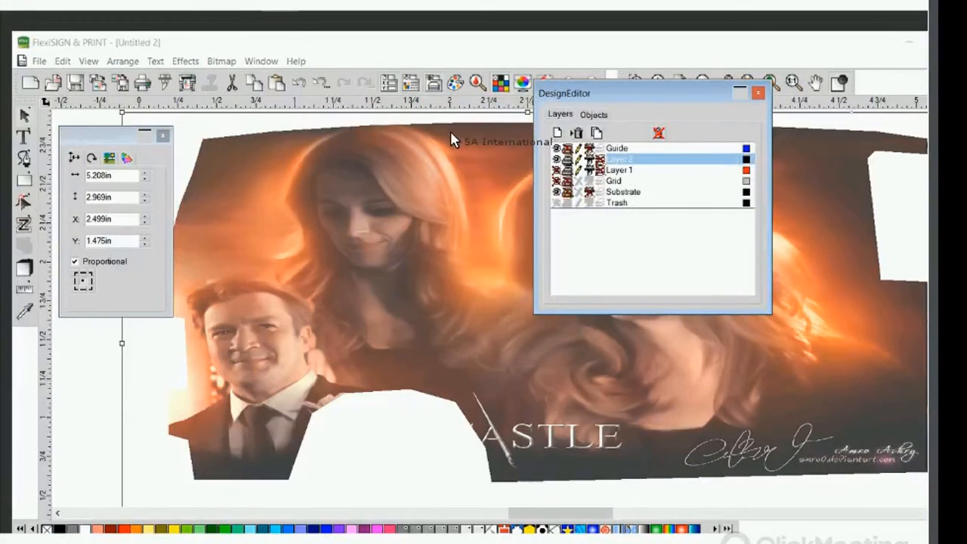
key("Delete")
key("ctrl+z")
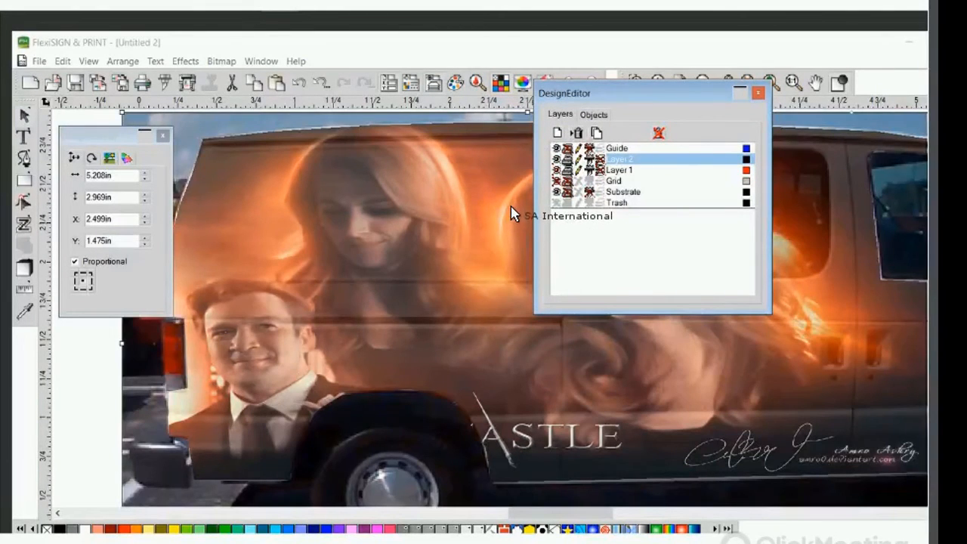
- Display the DesignEditor object list and select Bitmap 100 inside Transparent Lens 103
double_click(588, 88)
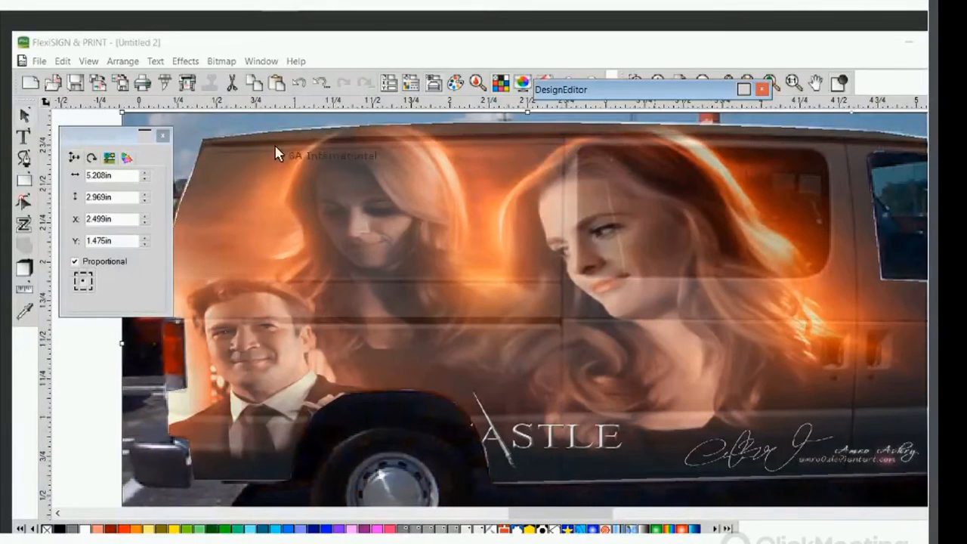
double_click(584, 87)
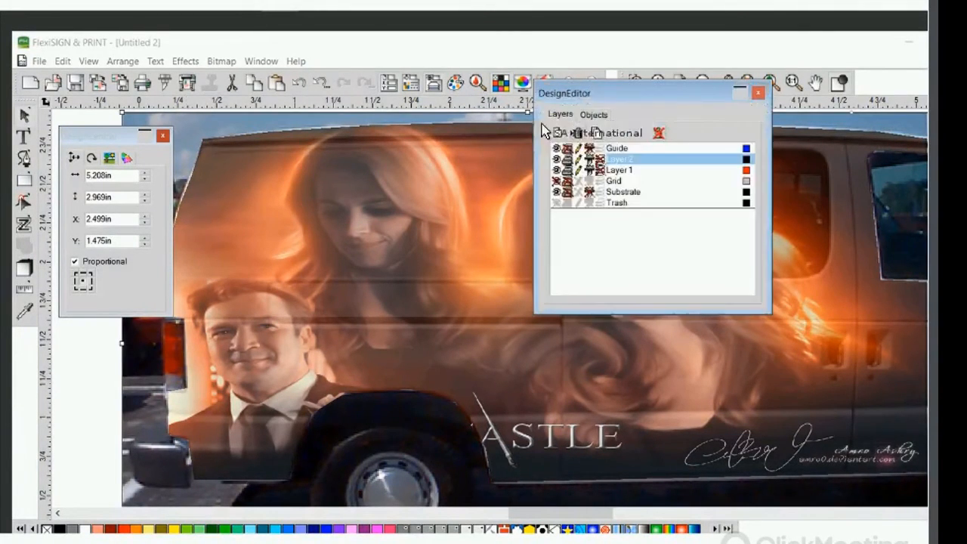
left_click(592, 114)
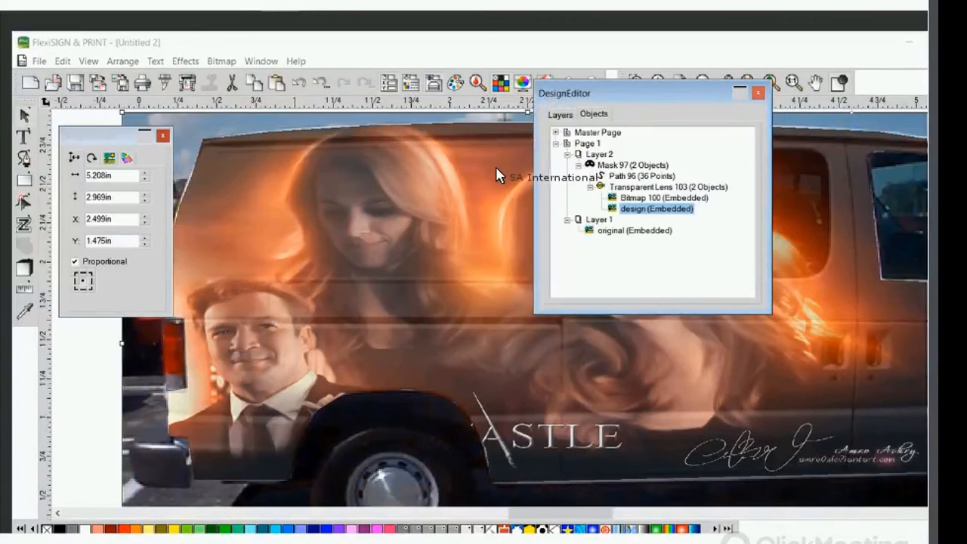
left_click(492, 167)
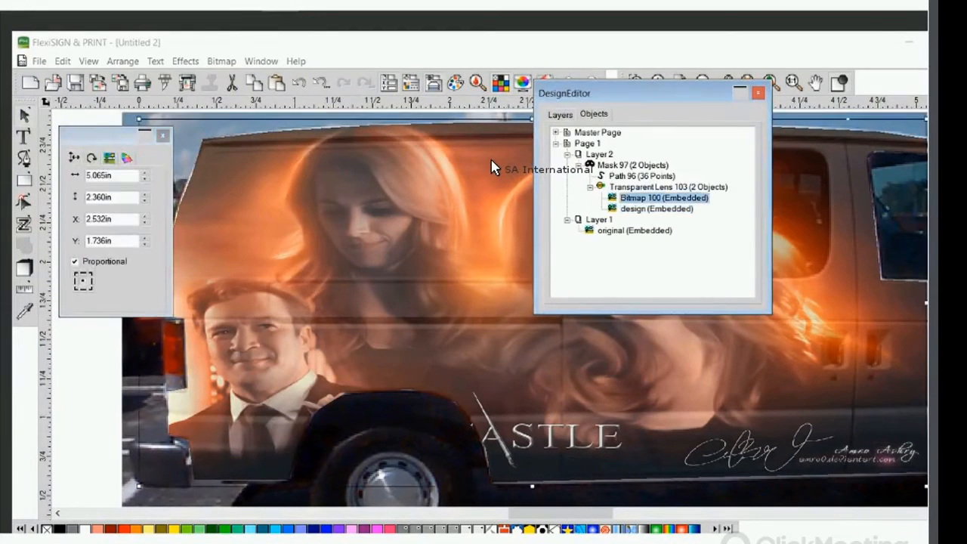
- Delete Bitmap 100 from Transparent Lens 103 and reposition the DesignEditor and DesignCentral windows around the whole van
key("Delete")
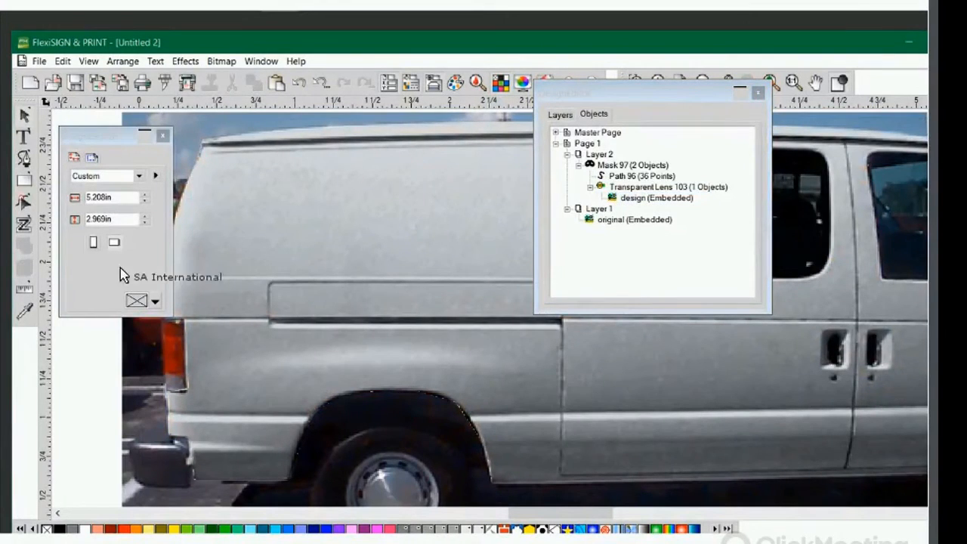
left_click_drag(564, 96, 649, 154)
left_click(565, 68)
key("ctrl+minus")
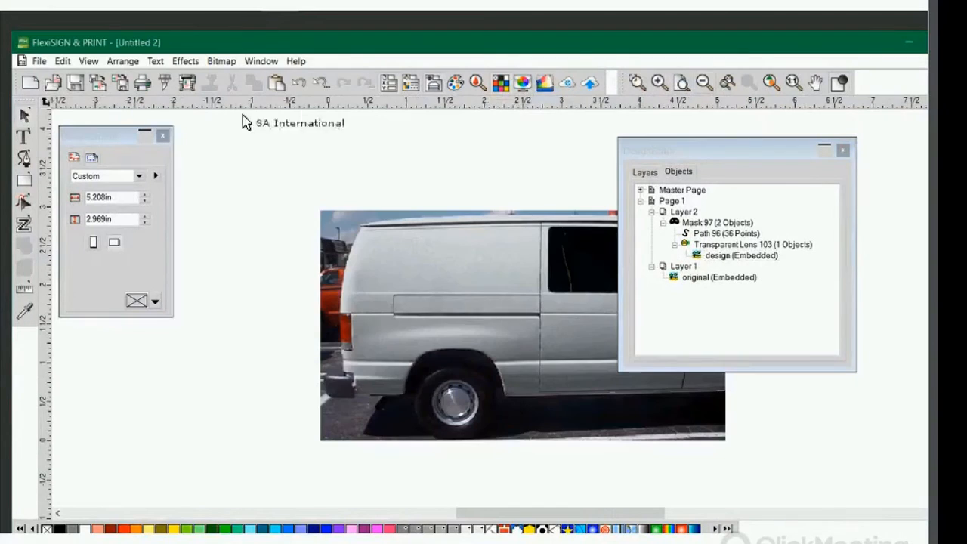
left_click_drag(93, 130, 94, 95)
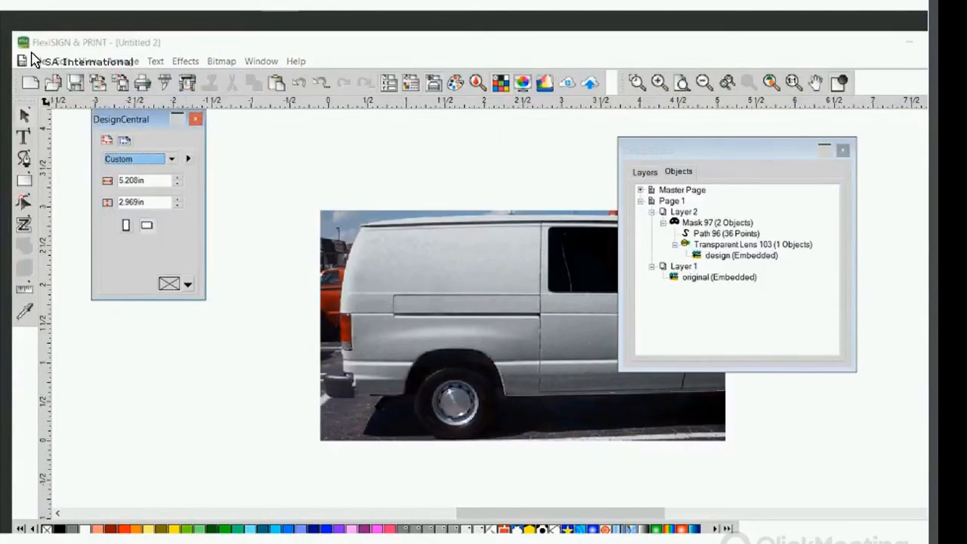
- Start a file import and review the list of file formats that can be imported
left_click(38, 60)
left_click(42, 184)
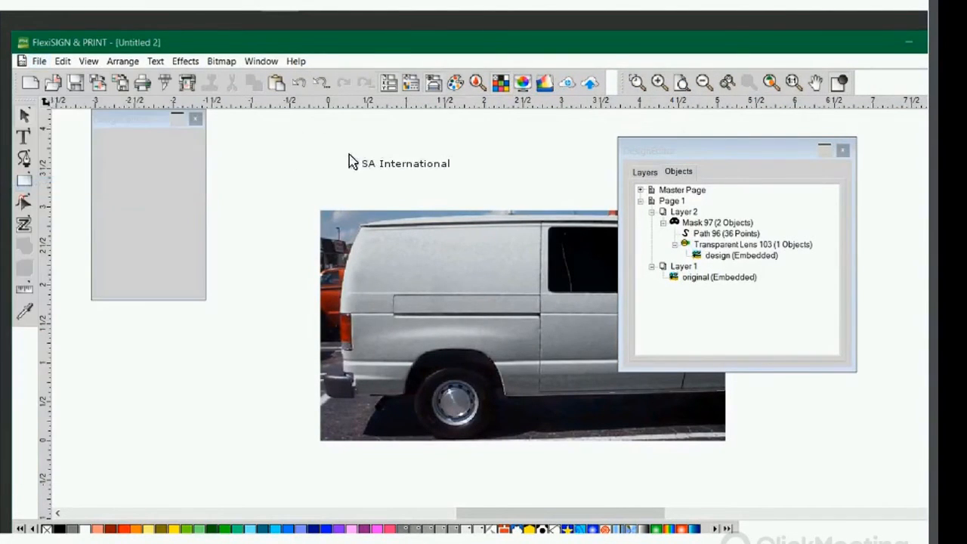
scroll(533, 189, "down", 8)
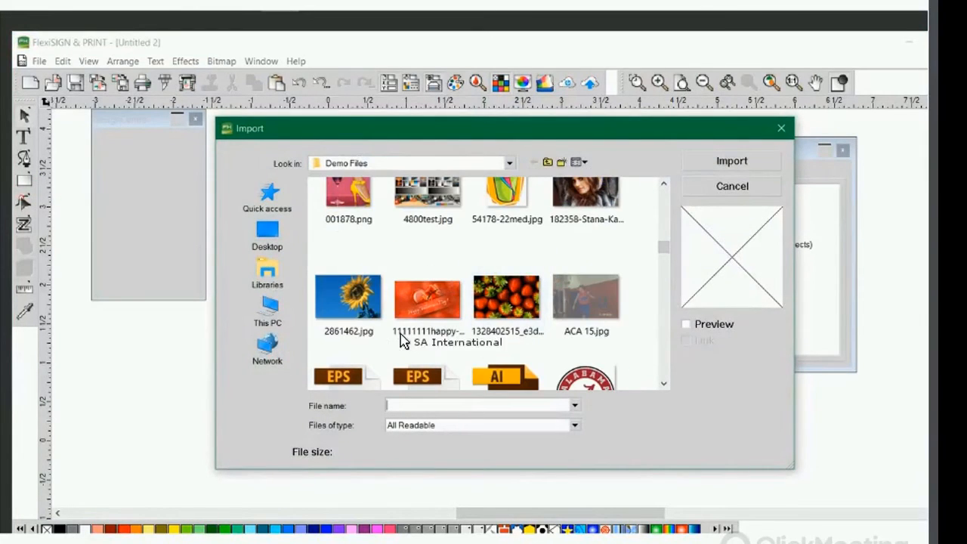
left_click(408, 426)
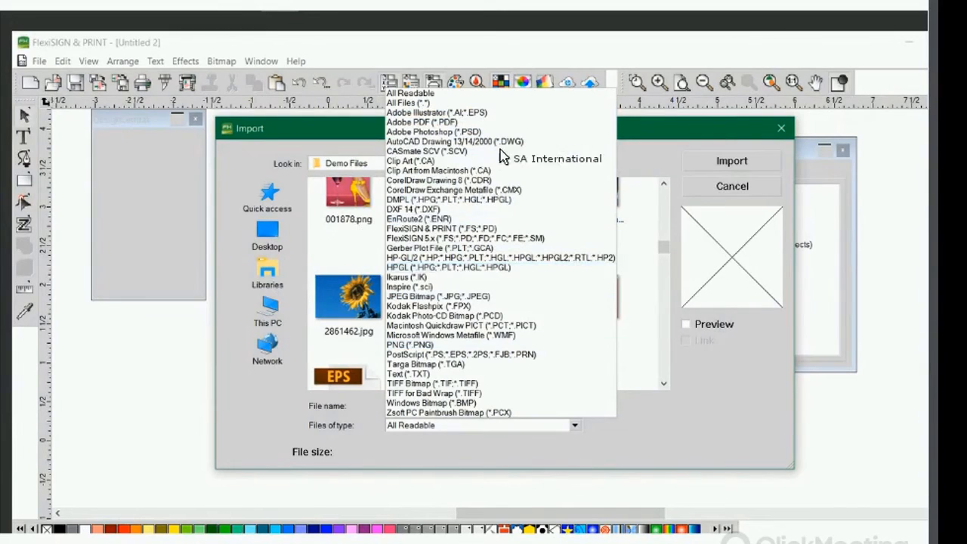
key("Escape")
- Import the flag picture cool_flag-1680x1050.jpg from the Demo Files folder
scroll(431, 227, "down", 1)
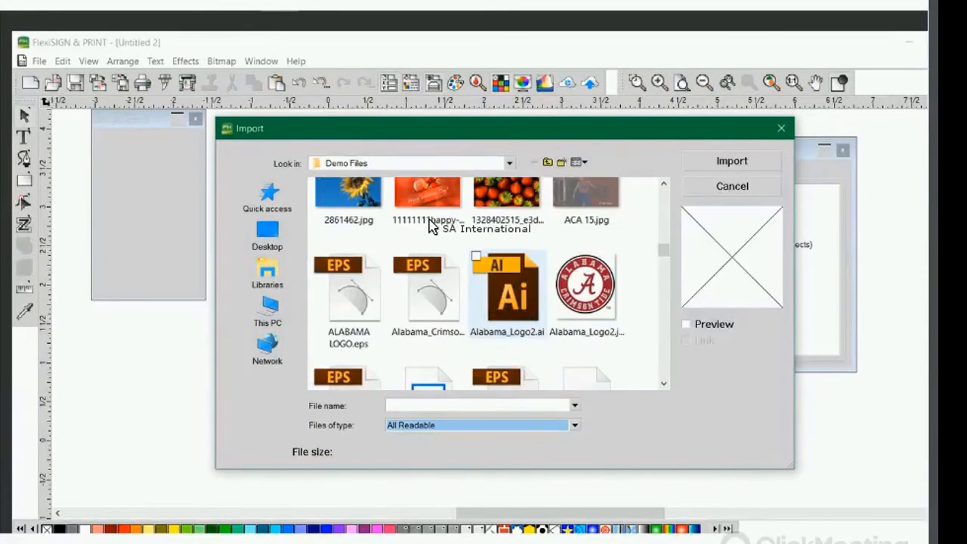
scroll(423, 234, "down", 1)
scroll(453, 234, "down", 1)
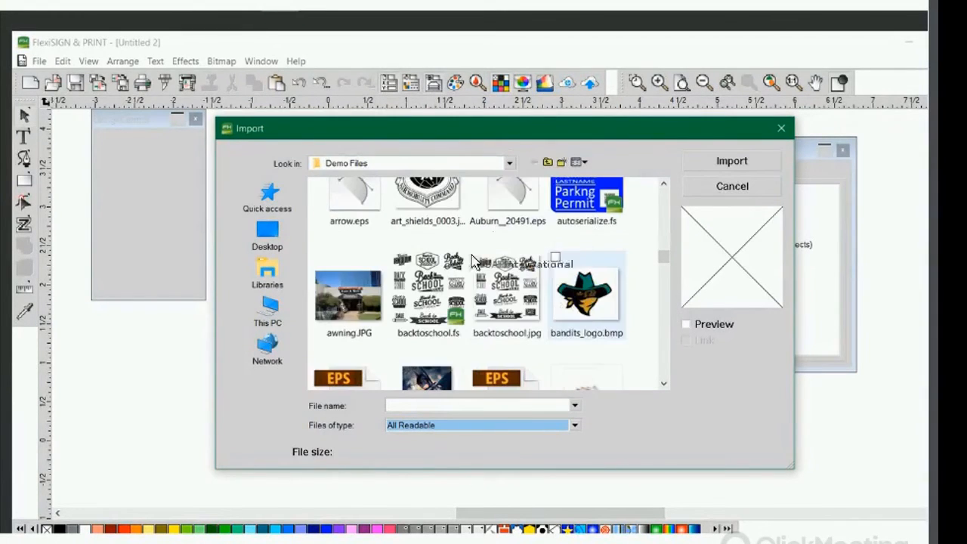
scroll(485, 259, "down", 1)
scroll(503, 249, "up", 1)
scroll(502, 247, "down", 2)
scroll(501, 243, "down", 1)
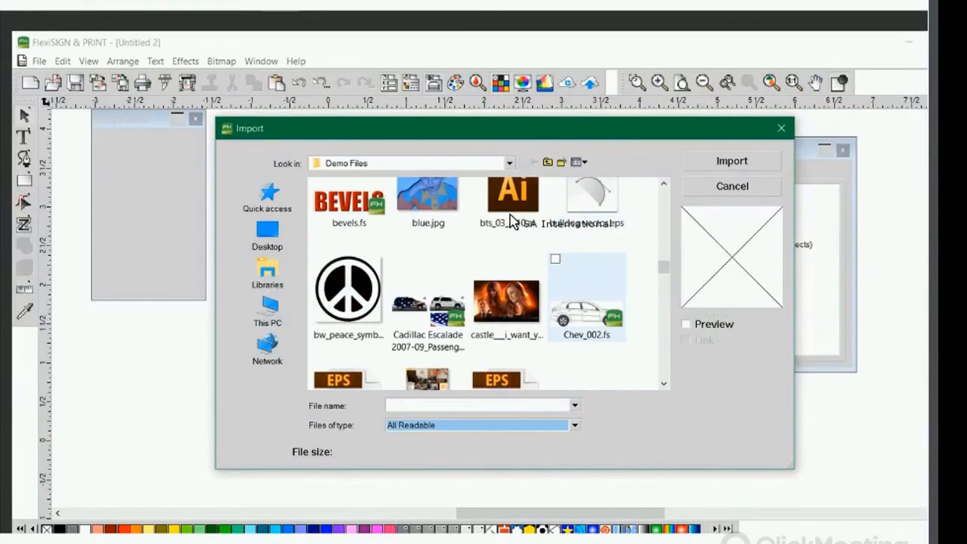
scroll(507, 231, "down", 1)
scroll(514, 246, "down", 1)
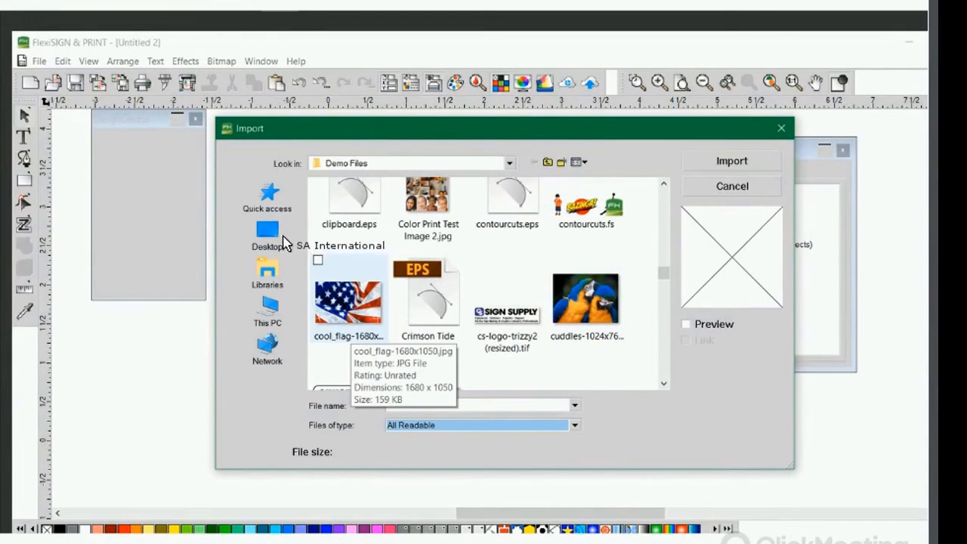
left_click(348, 302)
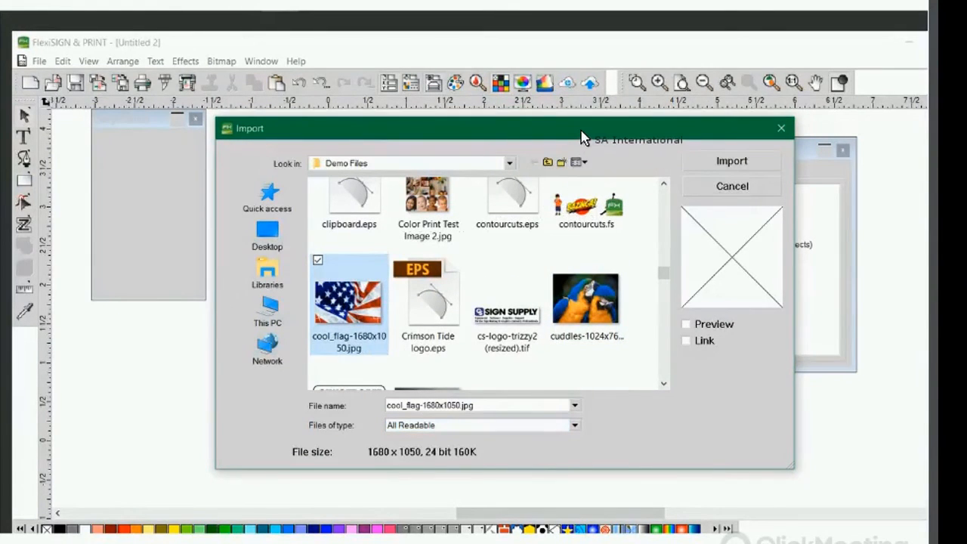
key("Return")
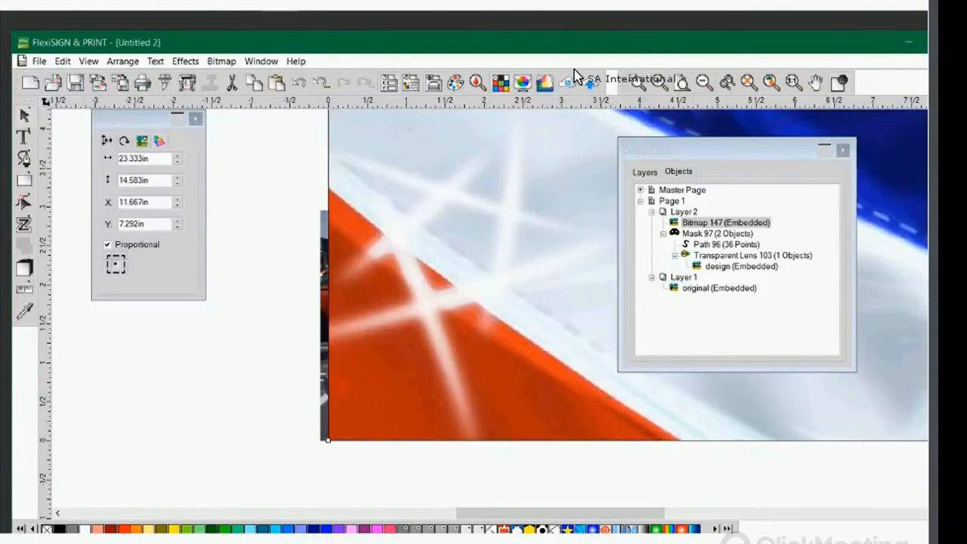
- Scale the flag picture down proportionally to about 2.97 in high, and stretch its width to about 5.1 in across the van photo
left_click(748, 84)
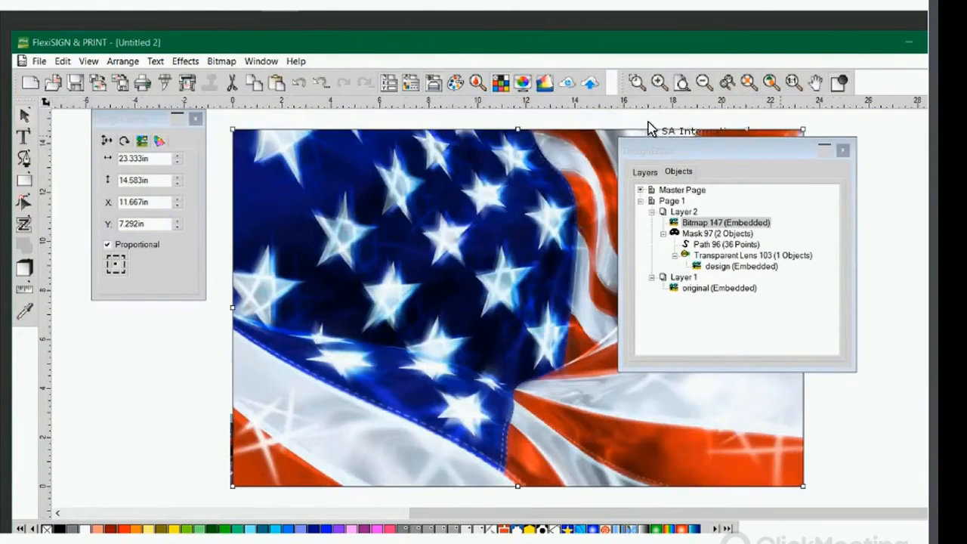
left_click(824, 149)
left_click_drag(803, 129, 356, 414)
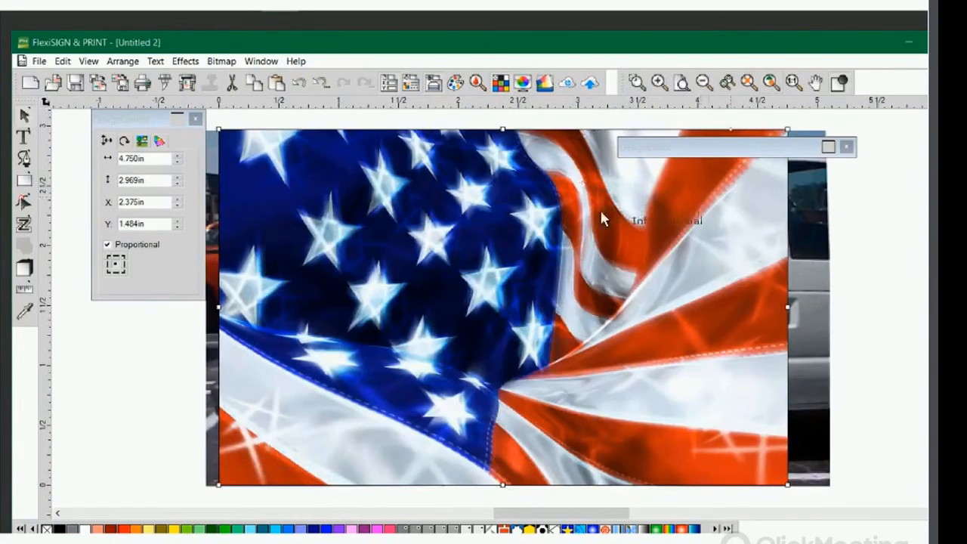
key("ctrl+v")
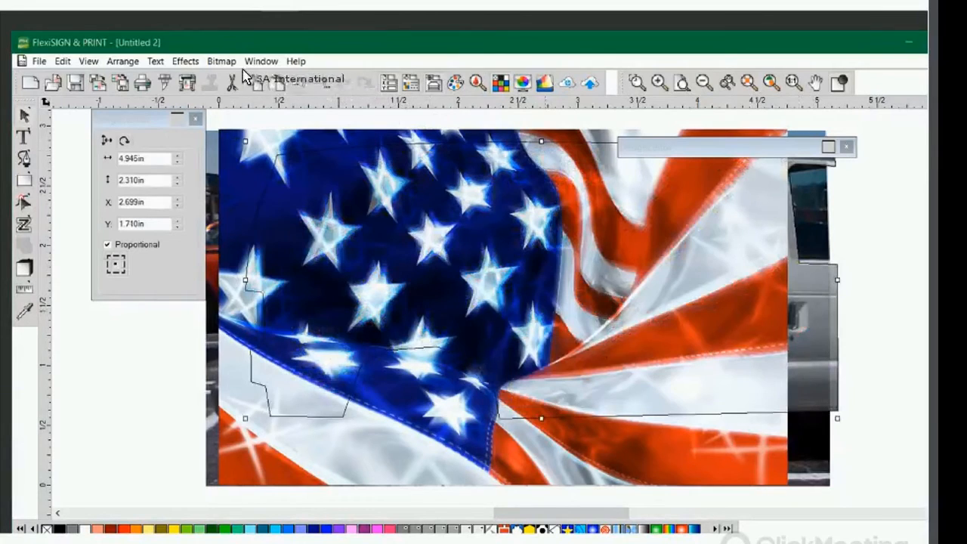
left_click(197, 297)
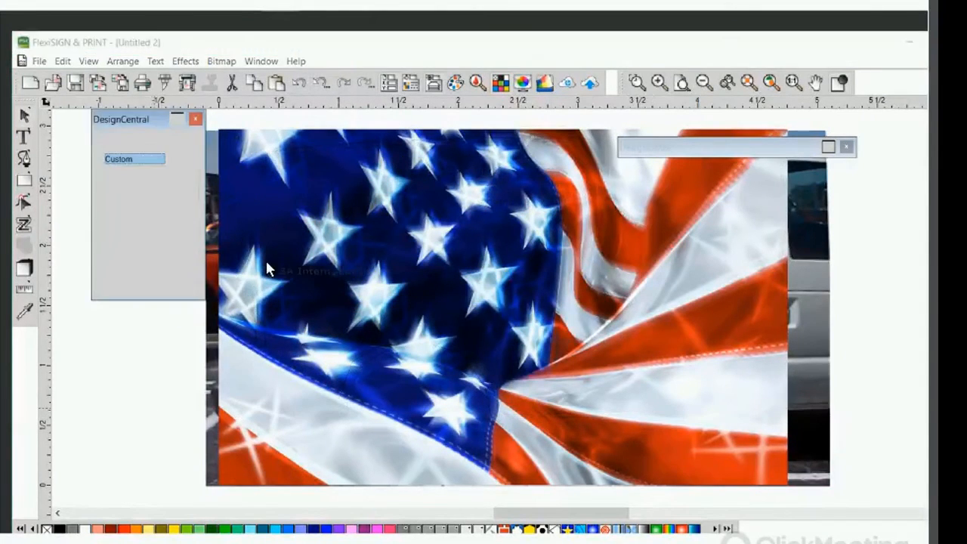
left_click(388, 222)
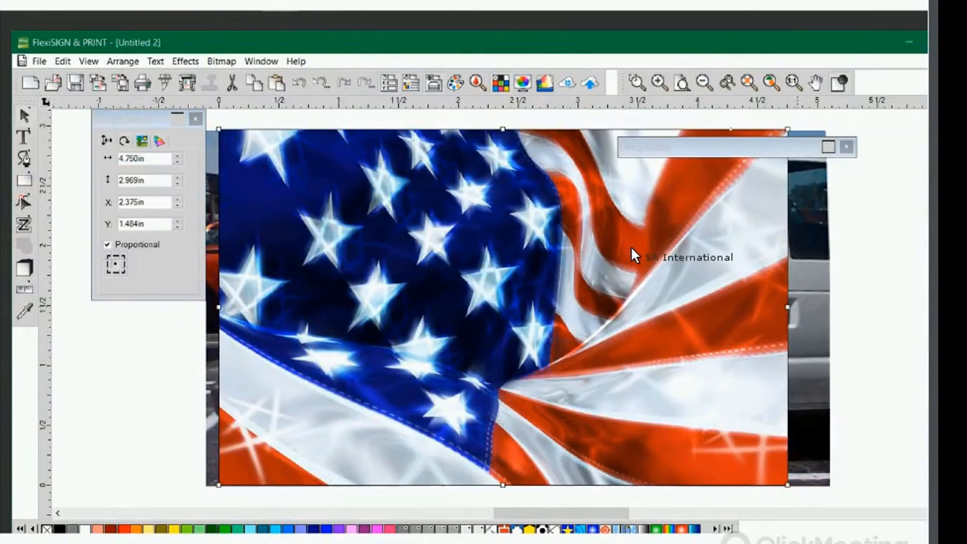
left_click_drag(788, 307, 830, 307)
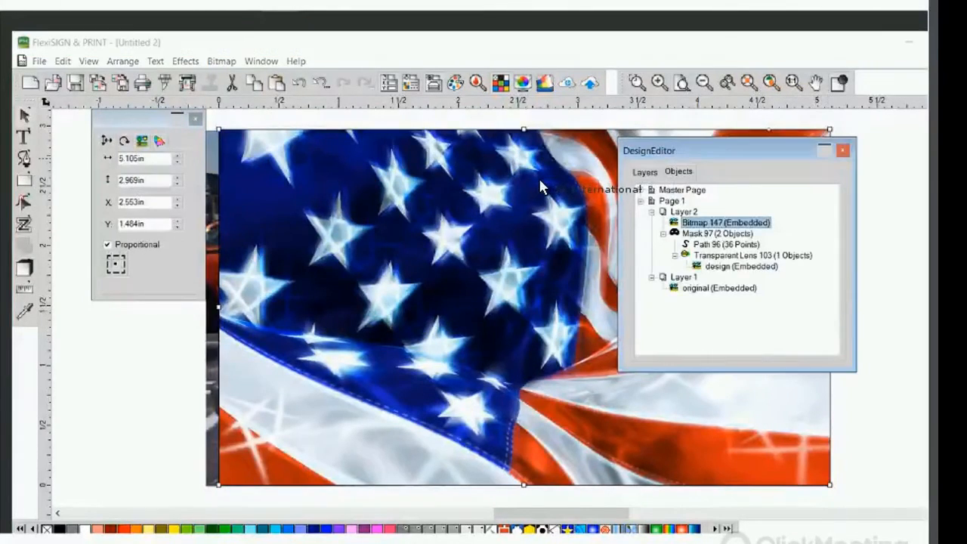
- Move the flag picture, Bitmap 147, into Transparent Lens 103 above the design picture, and shift DesignEditor clear of the van
left_click_drag(540, 186, 557, 213)
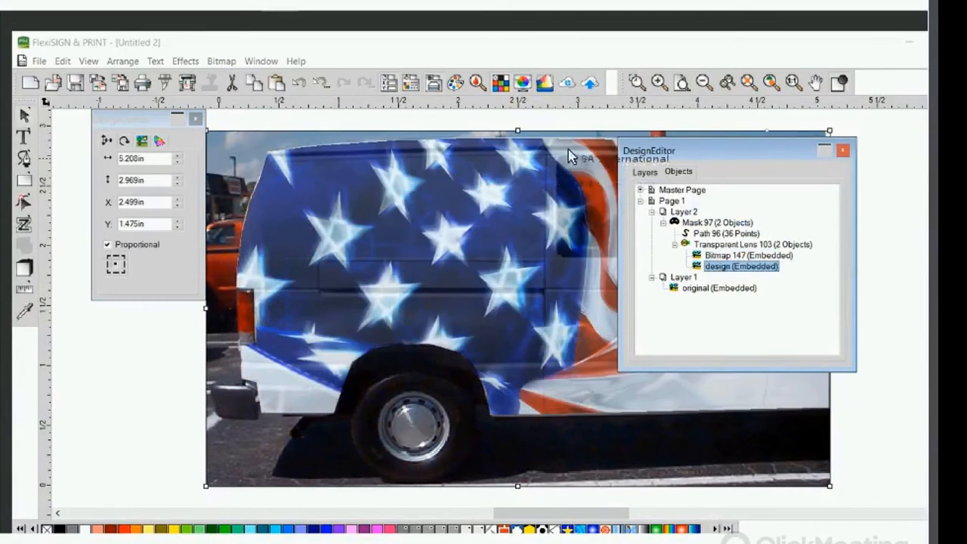
left_click_drag(579, 134, 550, 155)
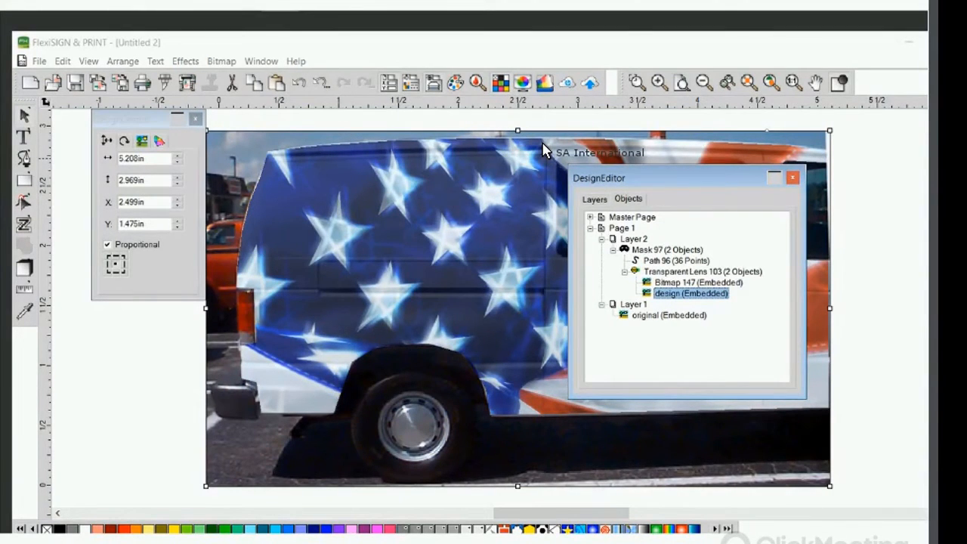
left_click_drag(543, 144, 611, 129)
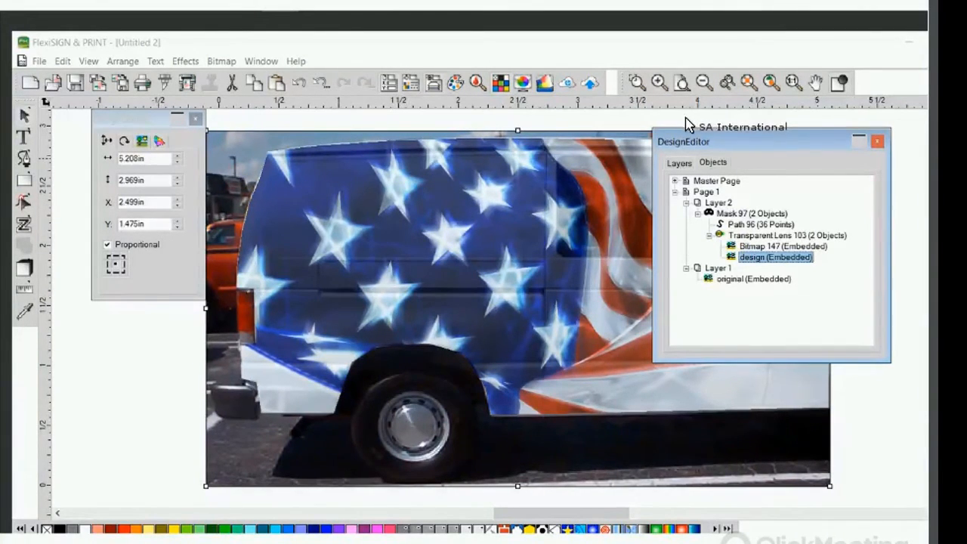
- Collapse DesignEditor and DesignCentral to examine the flag wrap on the van, and expand DesignEditor again
left_click(859, 142)
left_click(177, 118)
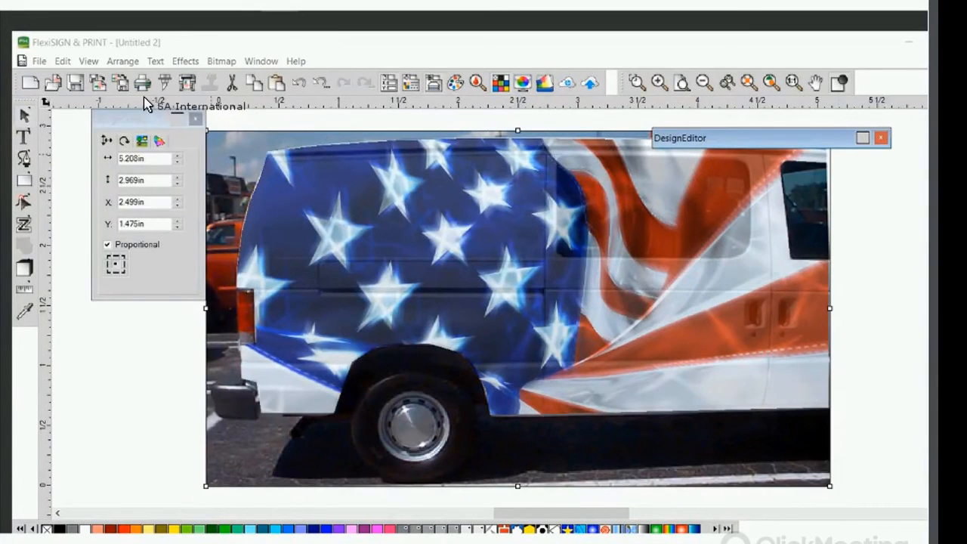
left_click_drag(109, 165, 107, 167)
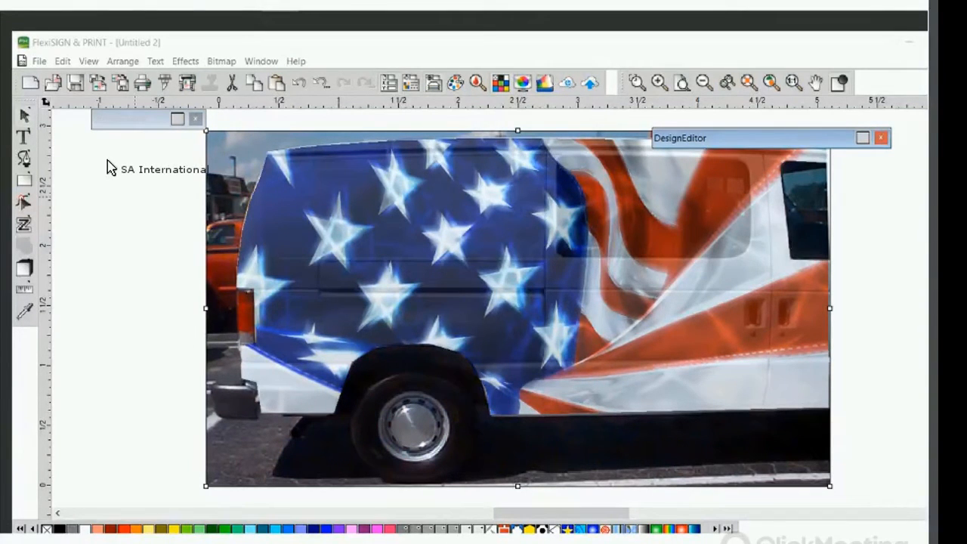
left_click_drag(106, 168, 702, 138)
double_click(678, 138)
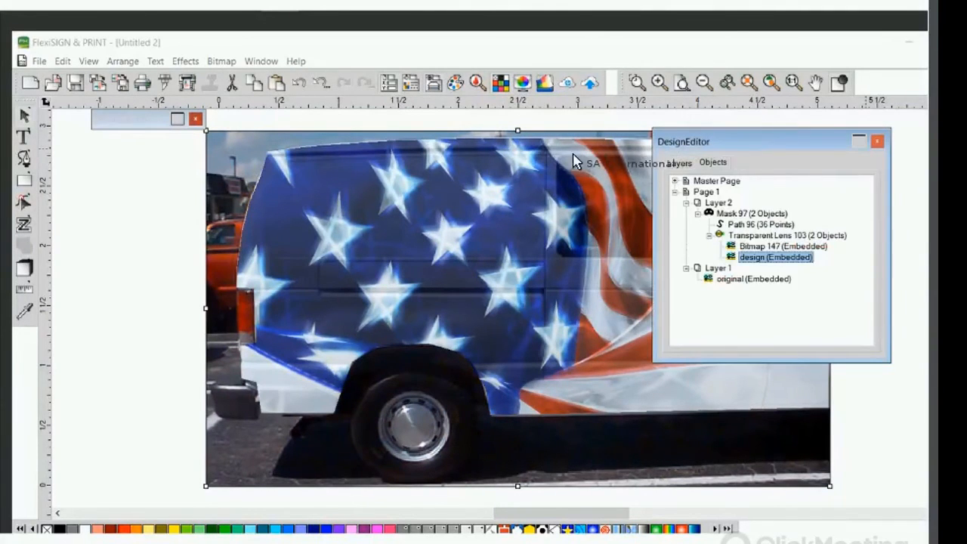
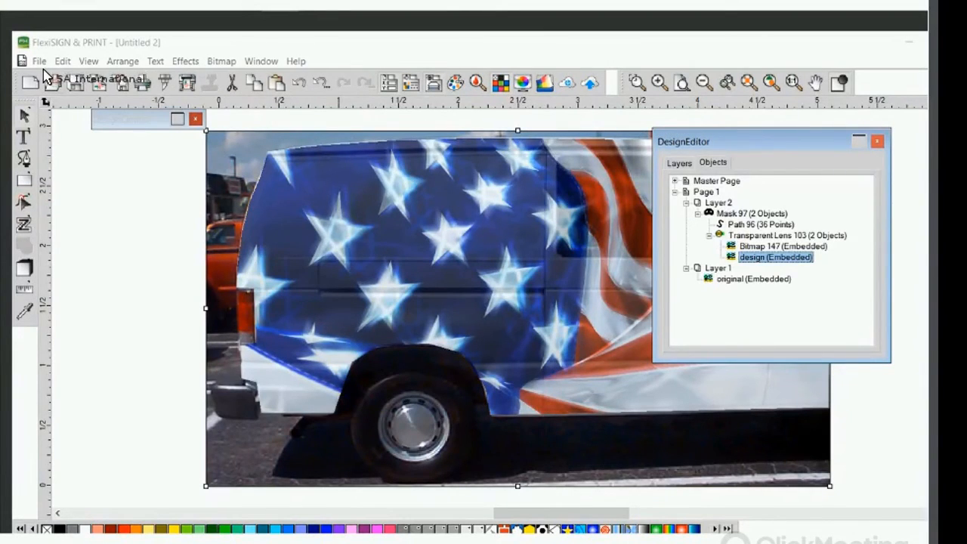
- Create a new blank document, look through the Arrange commands, and return to the van wrap document
left_click(29, 81)
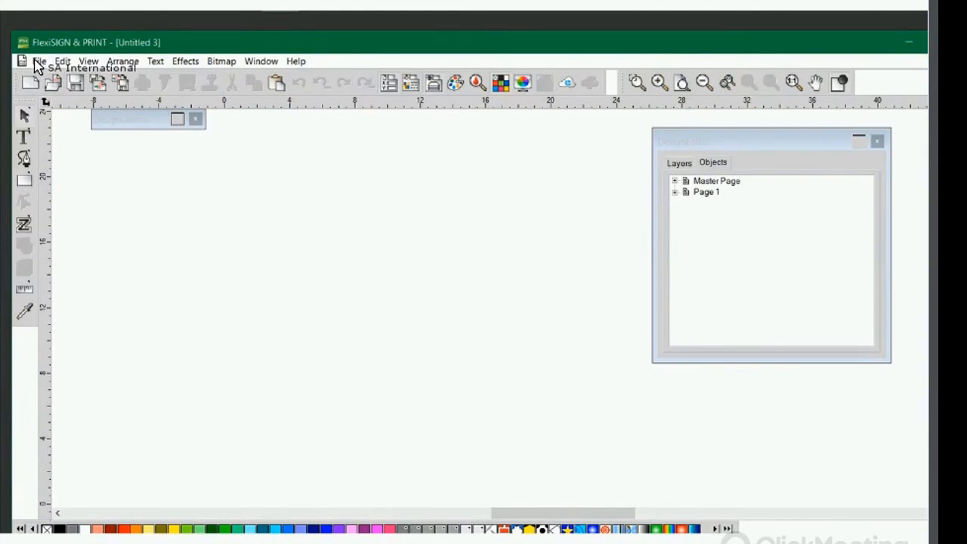
left_click(106, 62)
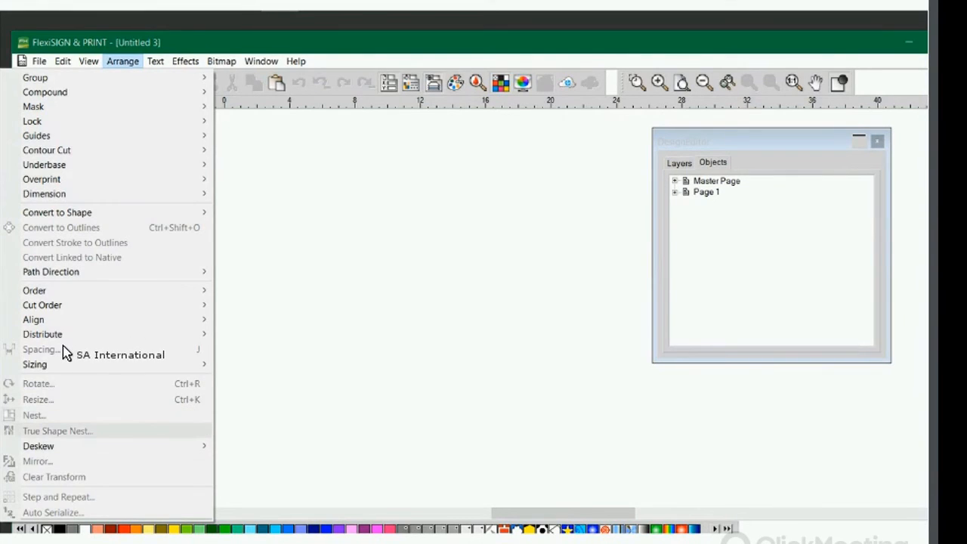
left_click(399, 196)
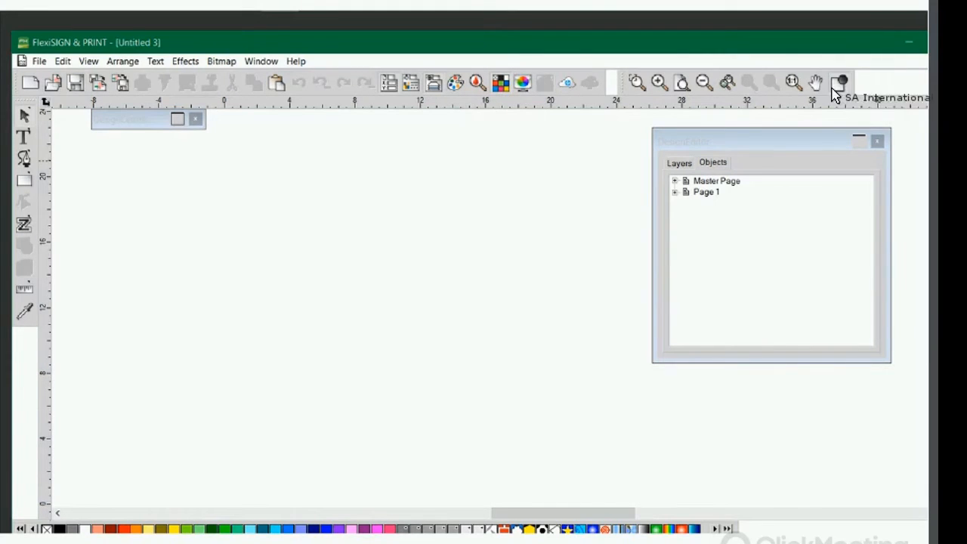
key("ctrl+Tab")
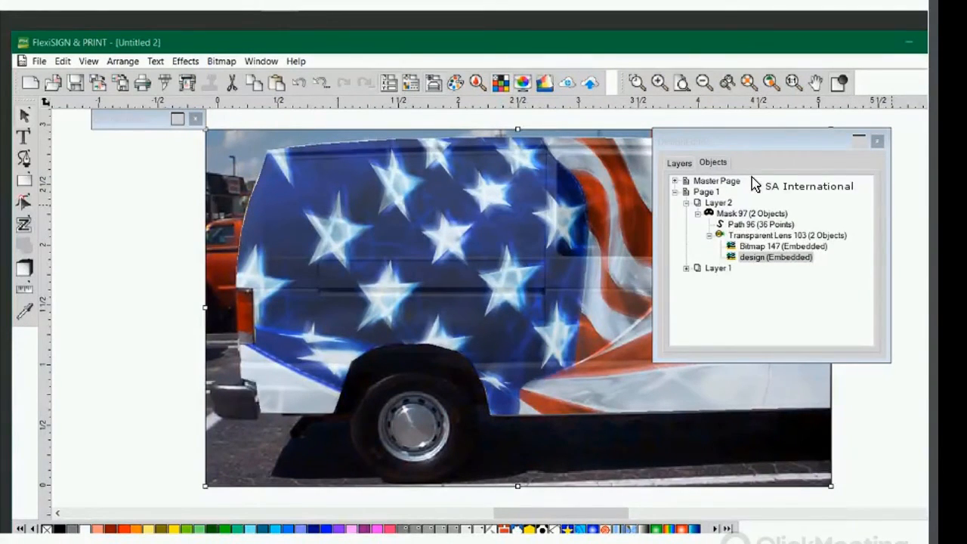
left_click(829, 187)
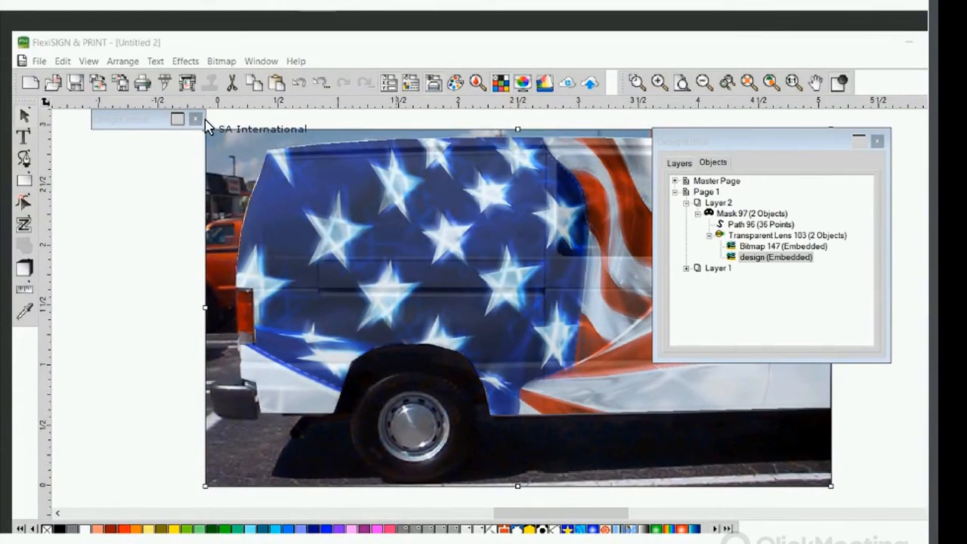
- Start the Distort effect on the masked flag wrap, Mask 97, look through its preset shapes, and leave the effect without applying it
left_click(134, 142)
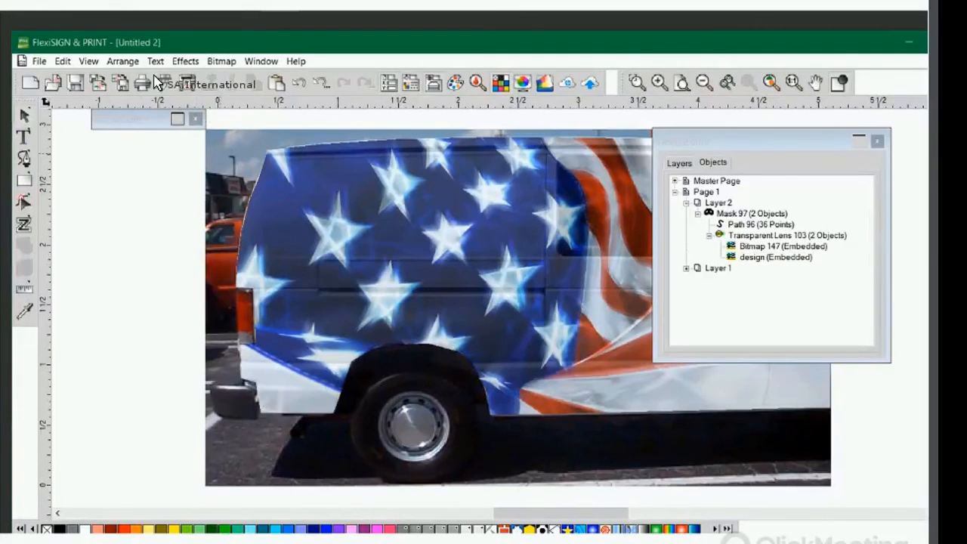
left_click(185, 62)
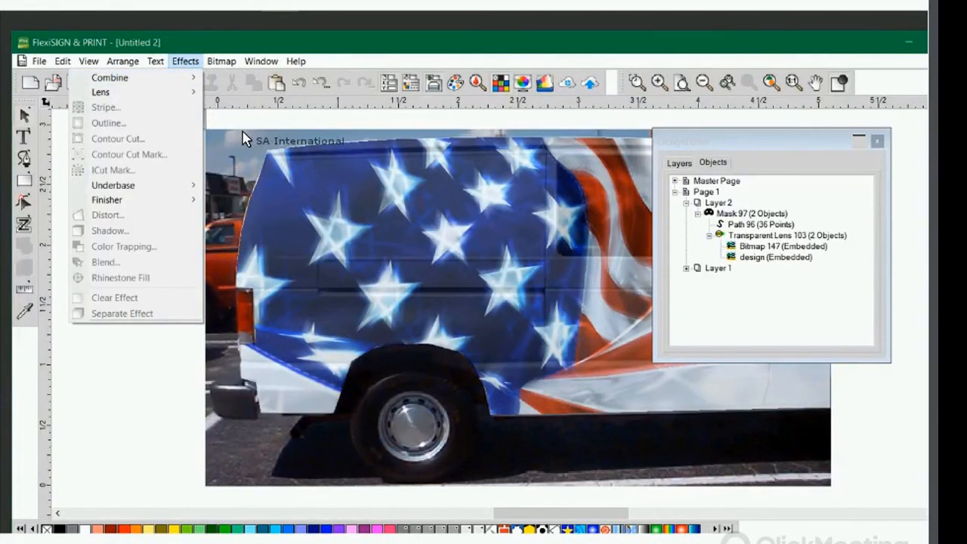
left_click(257, 142)
left_click(185, 61)
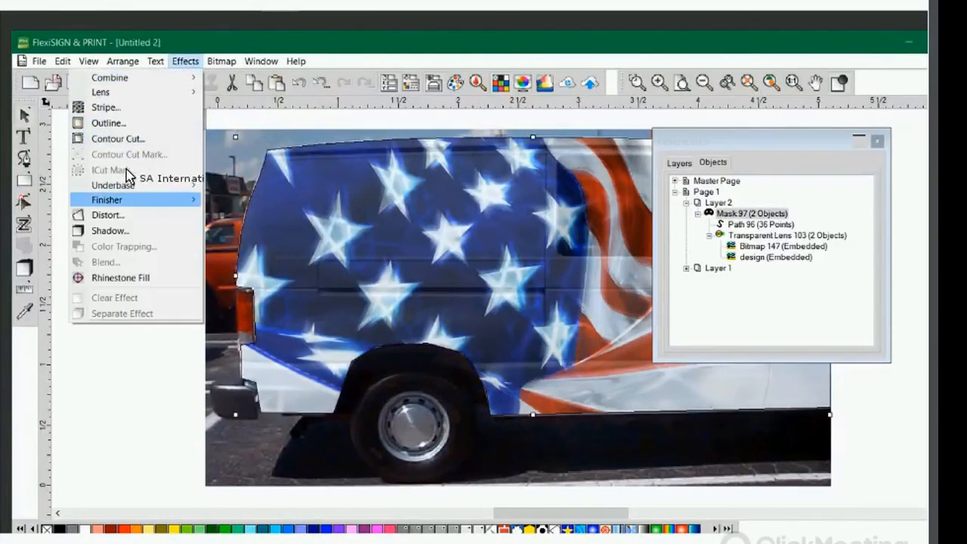
left_click(108, 214)
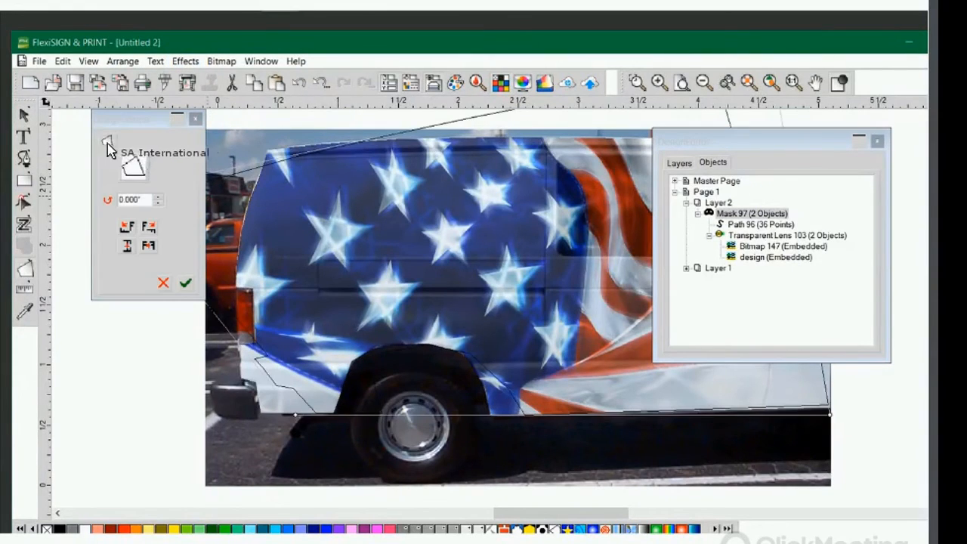
left_click(130, 167)
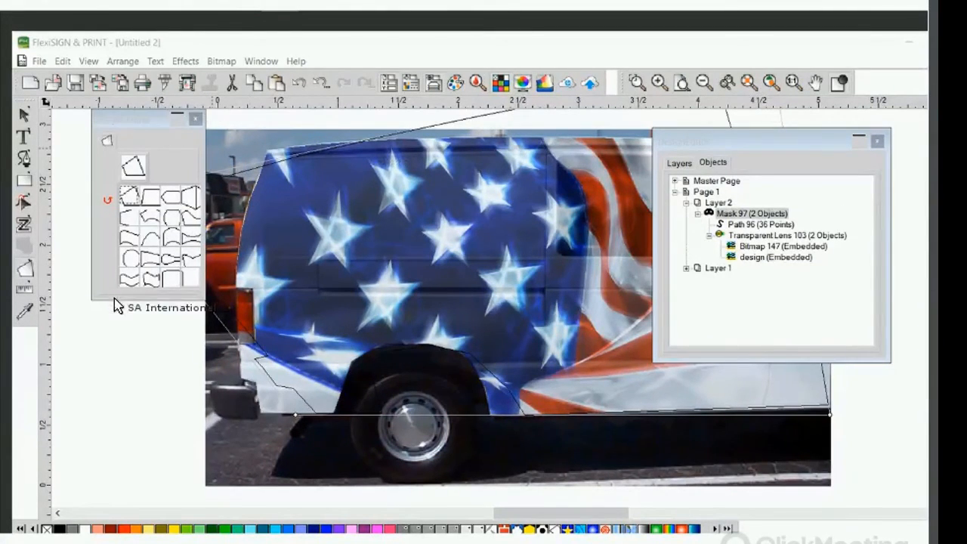
left_click(114, 325)
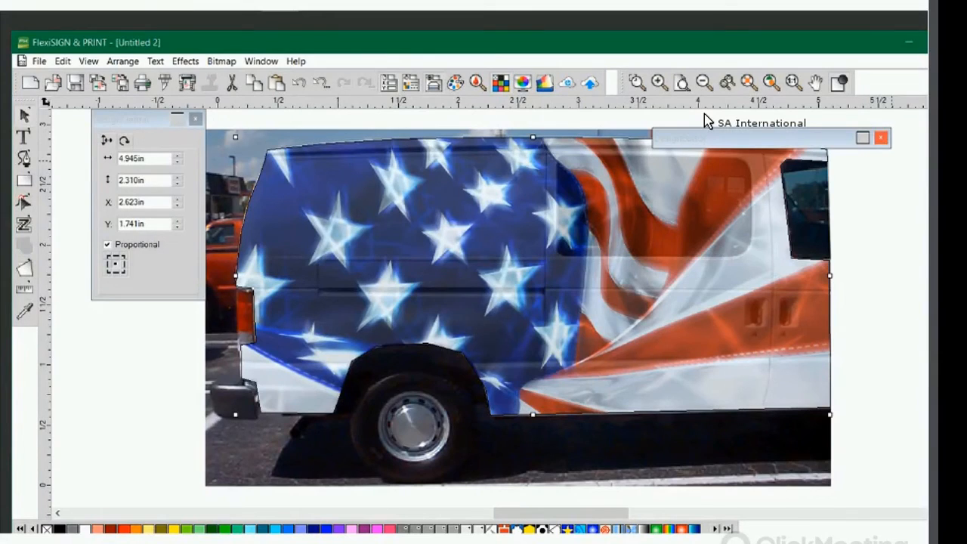
- Close DesignEditor and close the van wrap document without saving the changes
left_click(881, 138)
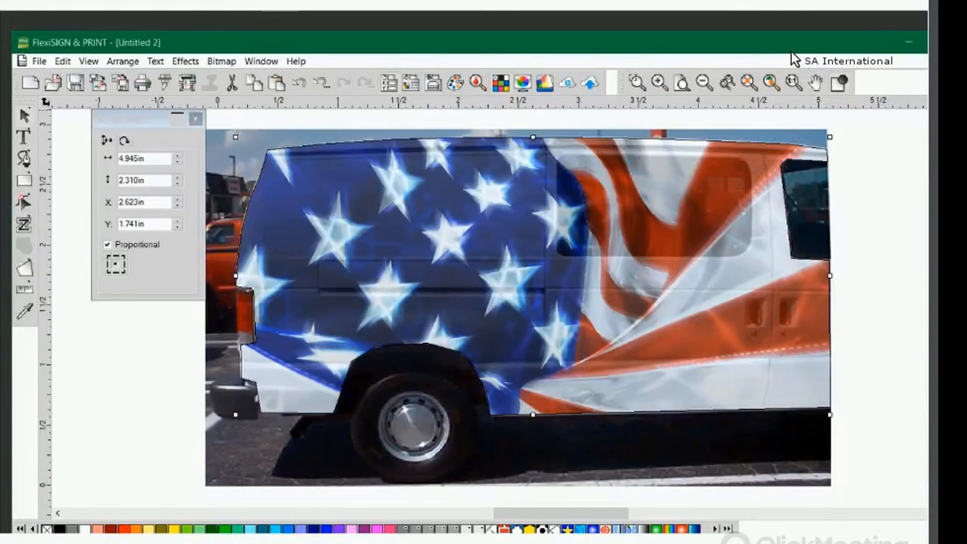
key("ctrl+w")
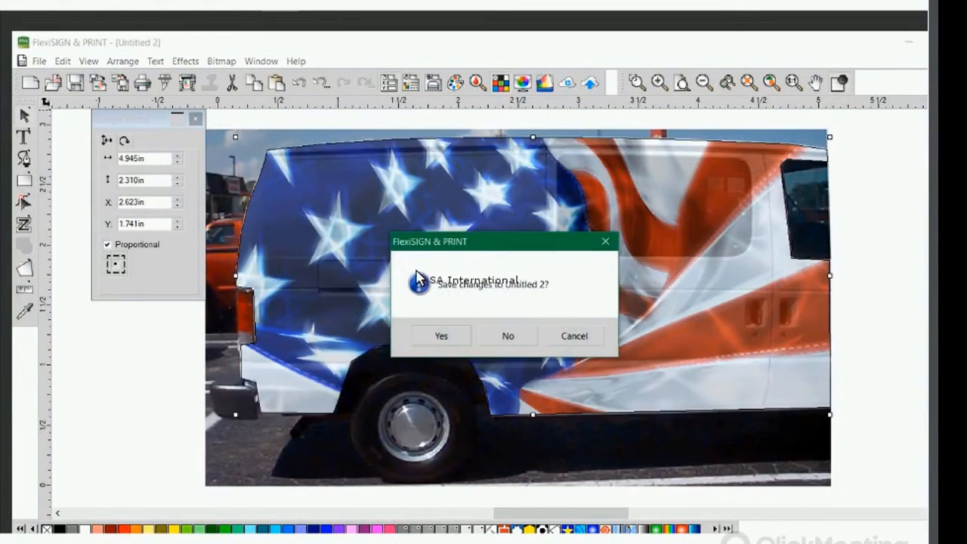
key("n")
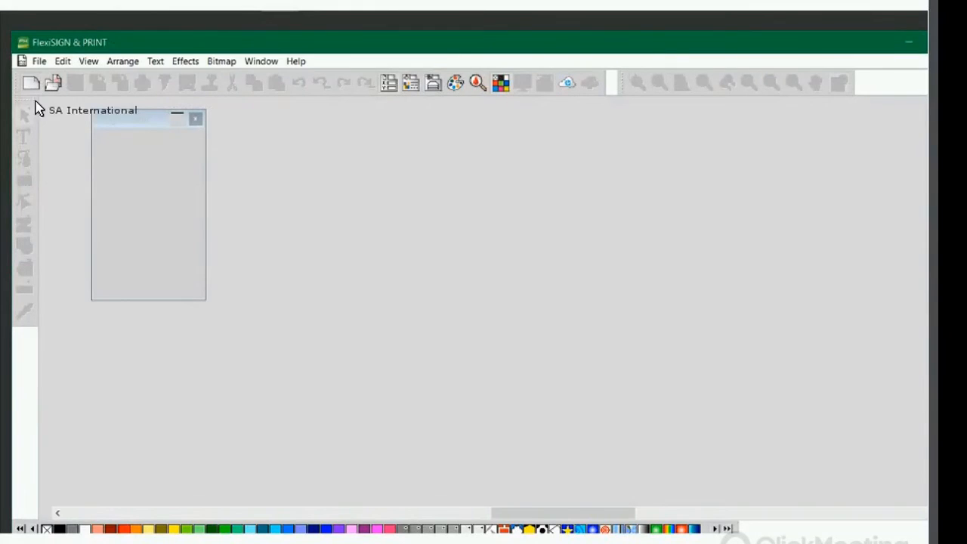
- Create a new blank document and draw a black 24 by 24 in square on the page
key("ctrl+n")
left_click(25, 181)
mouse_move(374, 190)
left_mouse_down()
mouse_move(562, 316)
mouse_move(766, 398)
left_mouse_up()
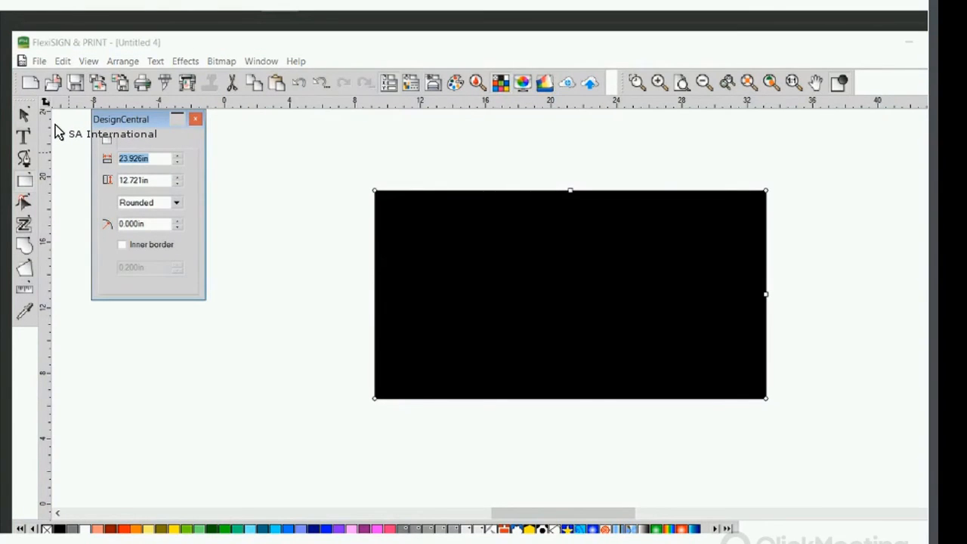
type("4")
key("Tab")
type("24")
key("Tab")
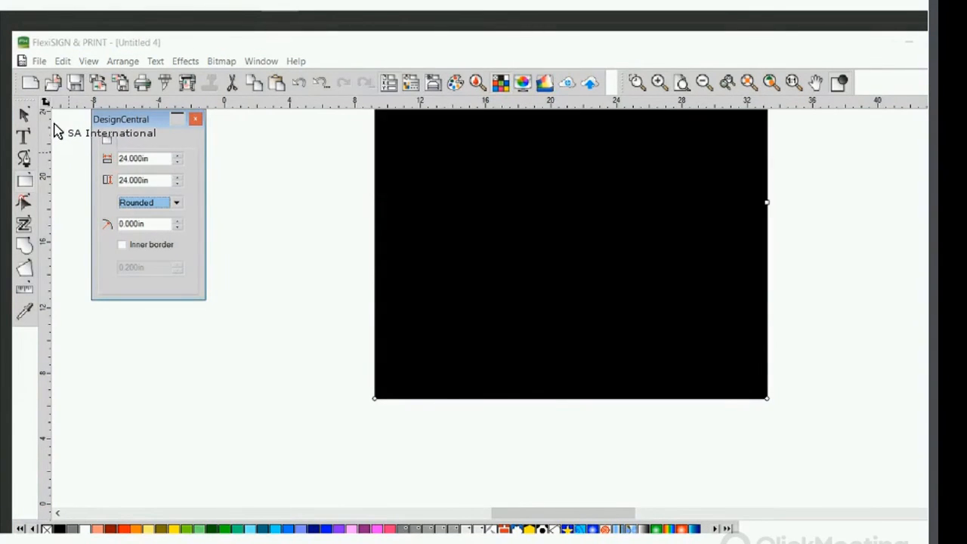
left_click_drag(387, 186, 401, 225)
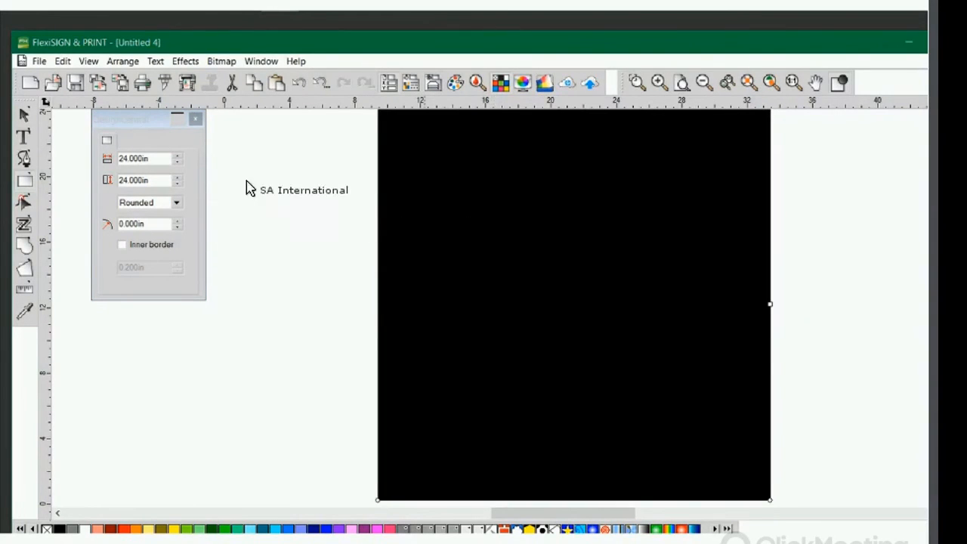
key("ctrl+minus")
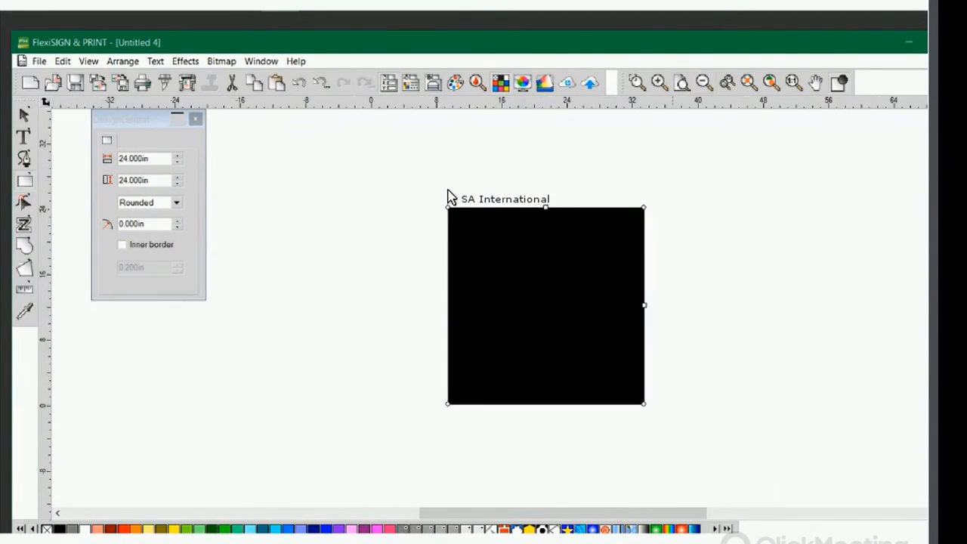
- Add width and height dimensions to the black square with the Automatic Dimension tool
left_click(103, 61)
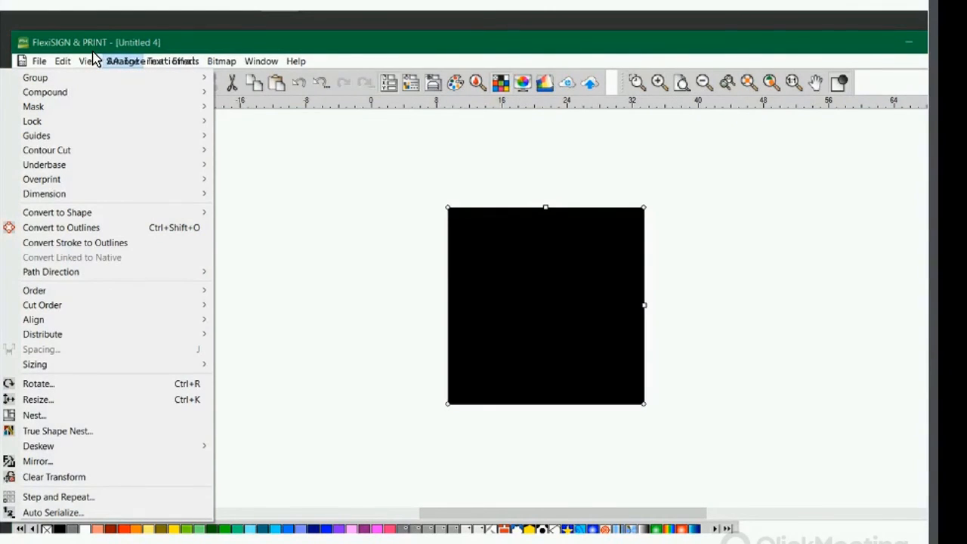
left_click(334, 43)
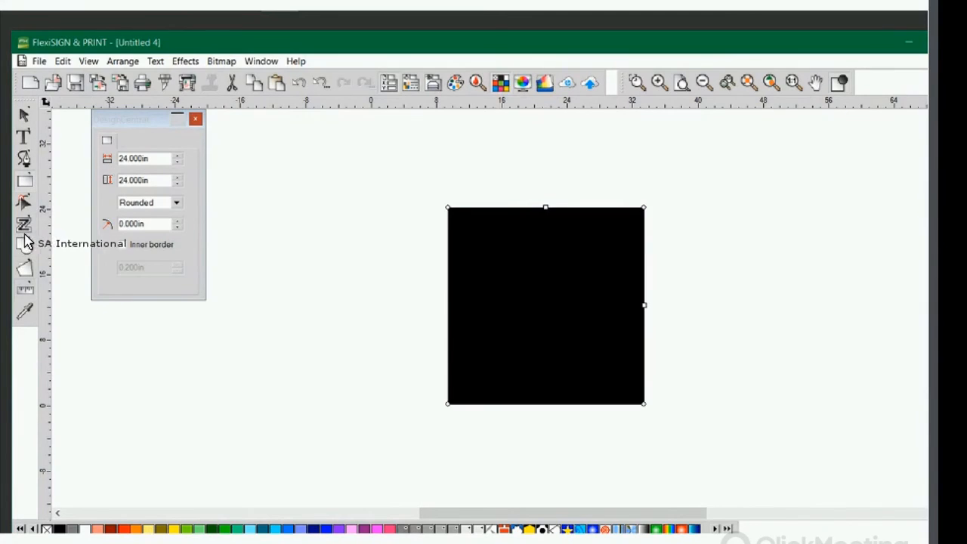
left_click(25, 289)
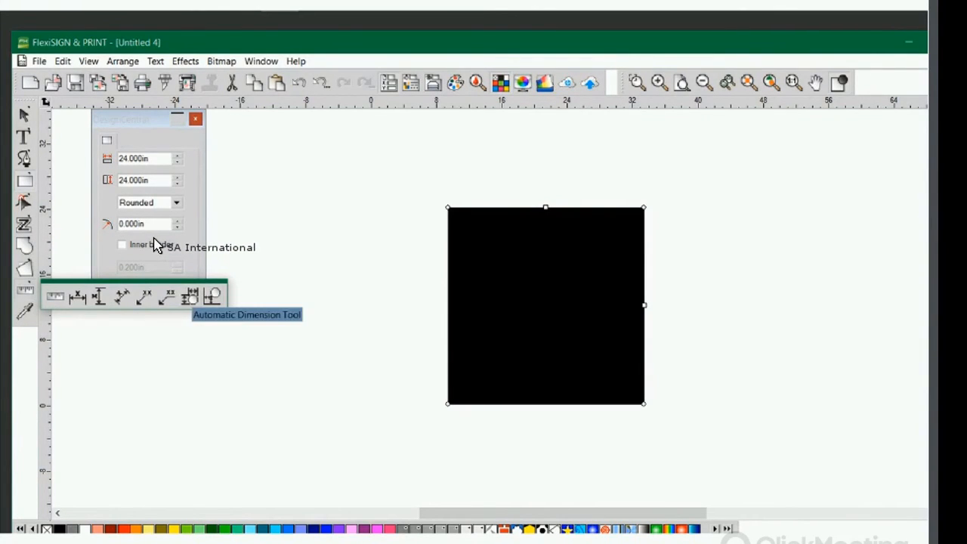
left_click(212, 296)
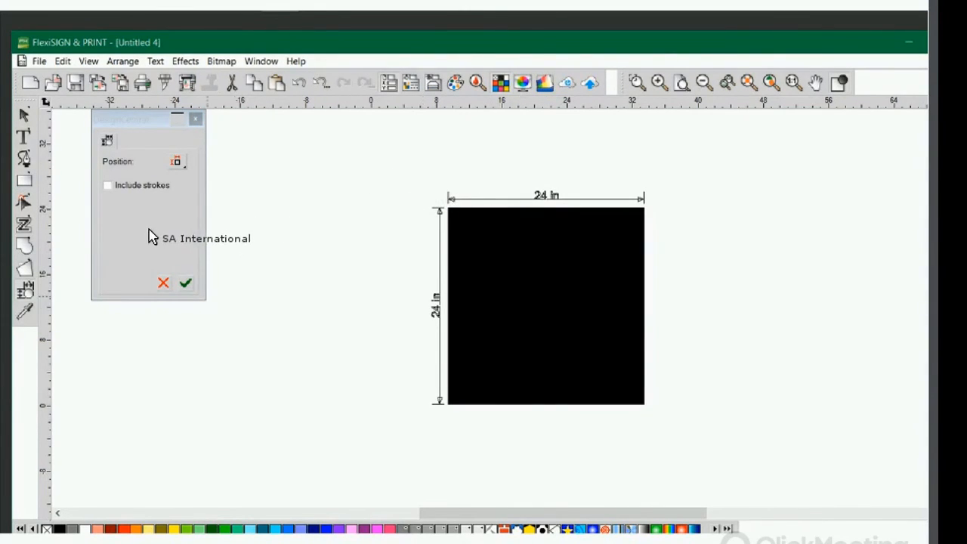
left_click(185, 283)
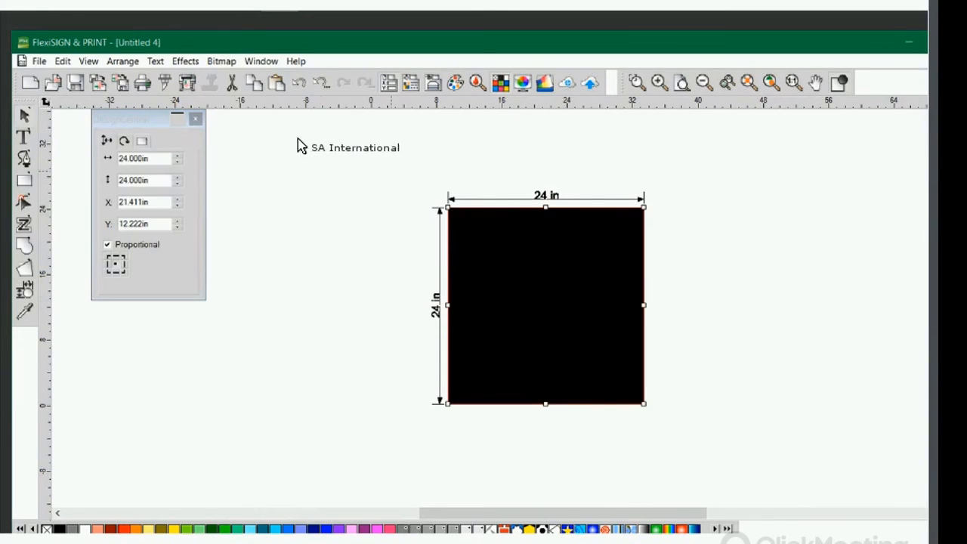
- Scale the square together with its dimensions down proportionally to about 24.86 in overall
left_click_drag(378, 168, 683, 401)
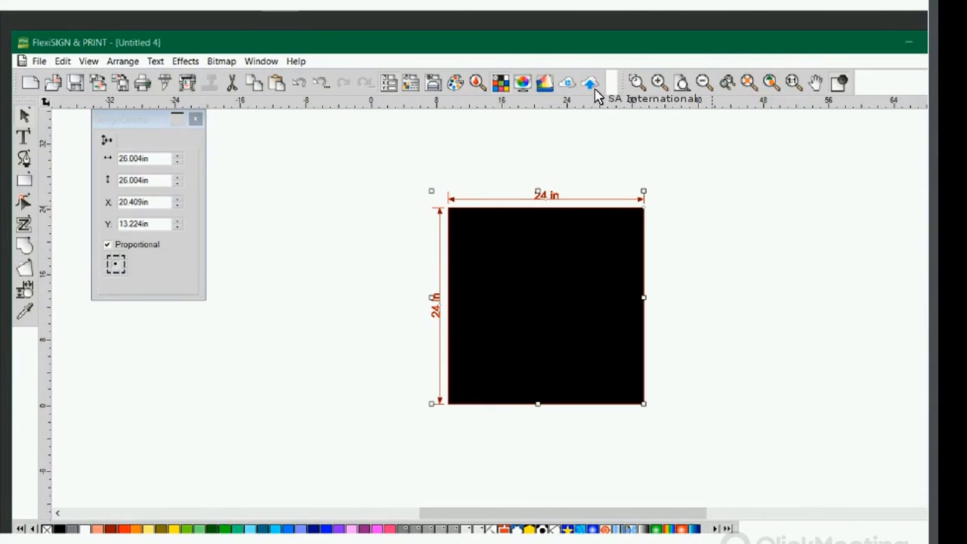
left_click(748, 83)
left_click_drag(697, 127, 652, 170)
left_click_drag(489, 169, 550, 150)
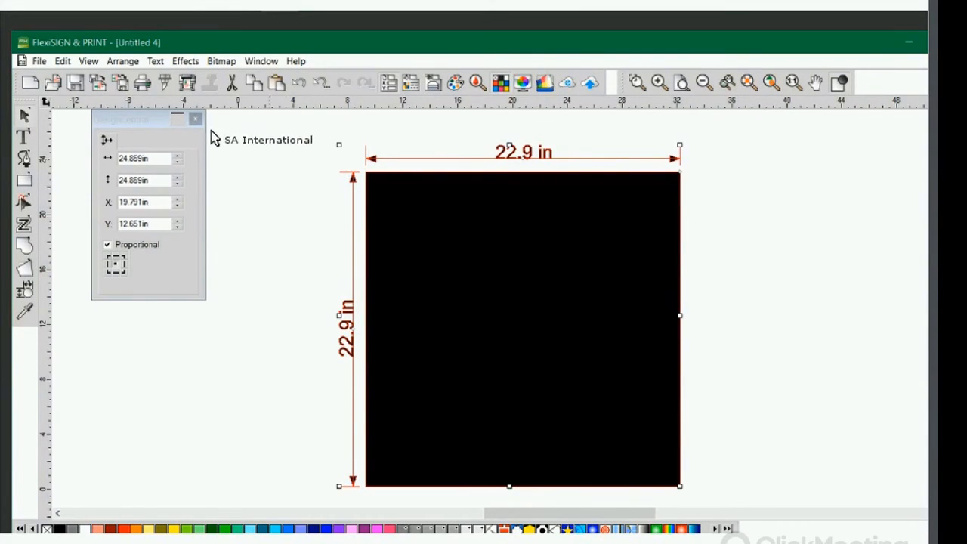
- Try scaling the square and its dimensions with the ratio 1:12, and undo the scaling
left_click_drag(150, 159, 96, 157)
left_click(149, 157)
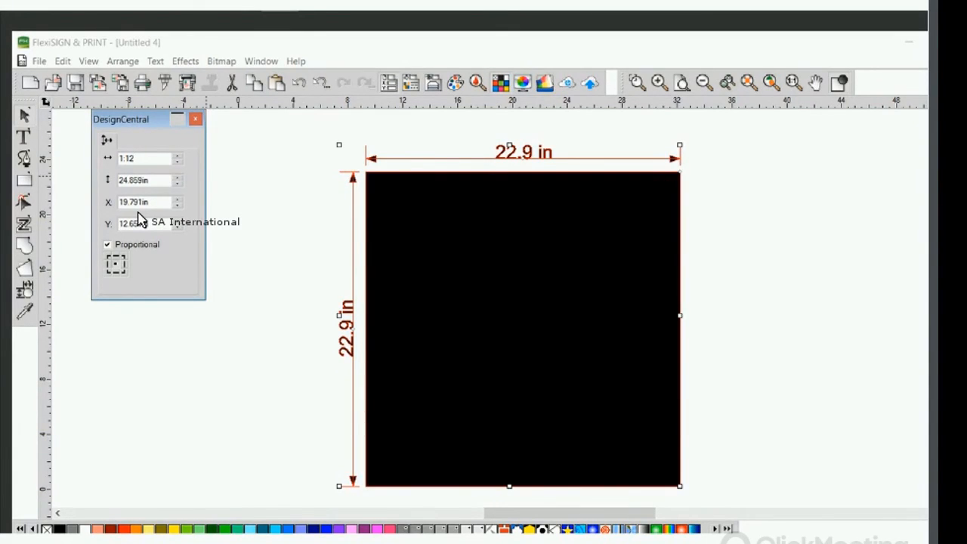
key("Return")
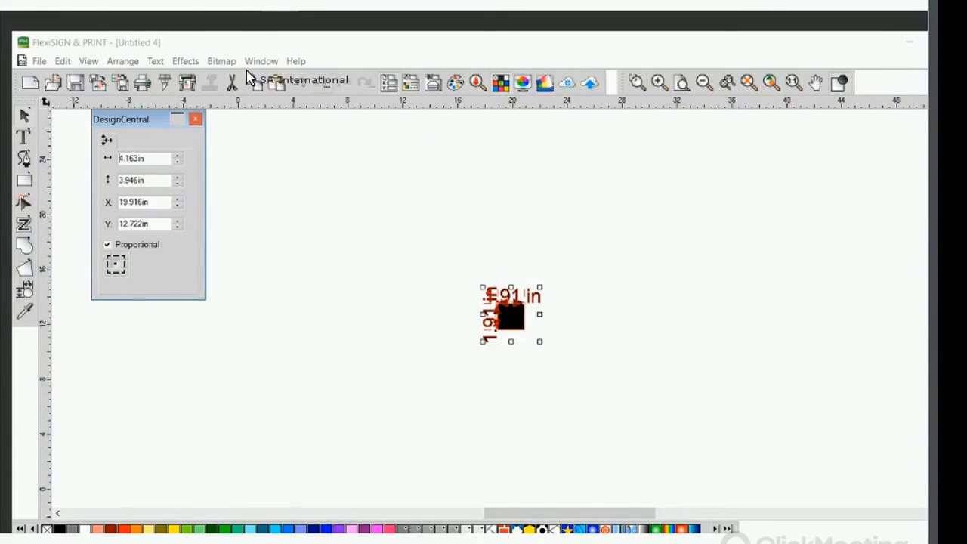
key("ctrl+z")
left_click(244, 176)
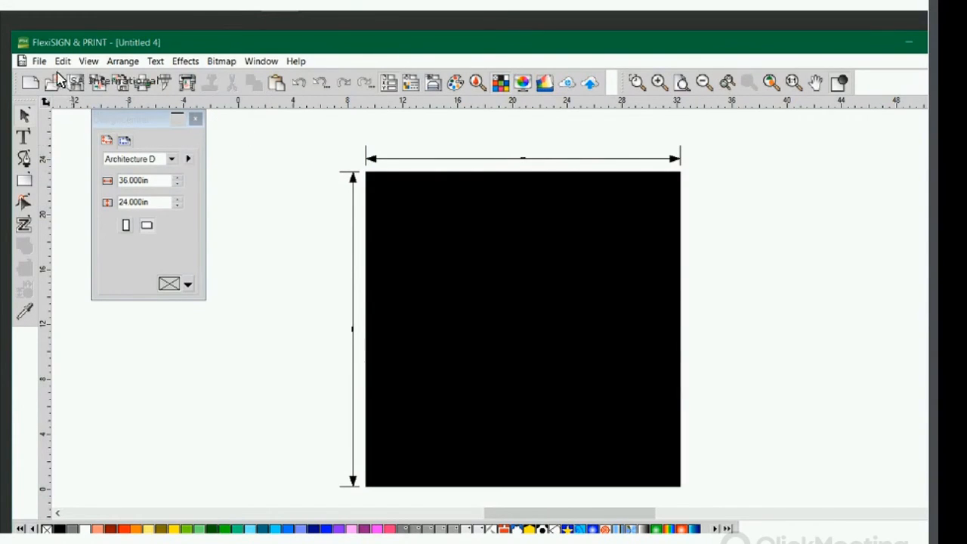
left_click(38, 62)
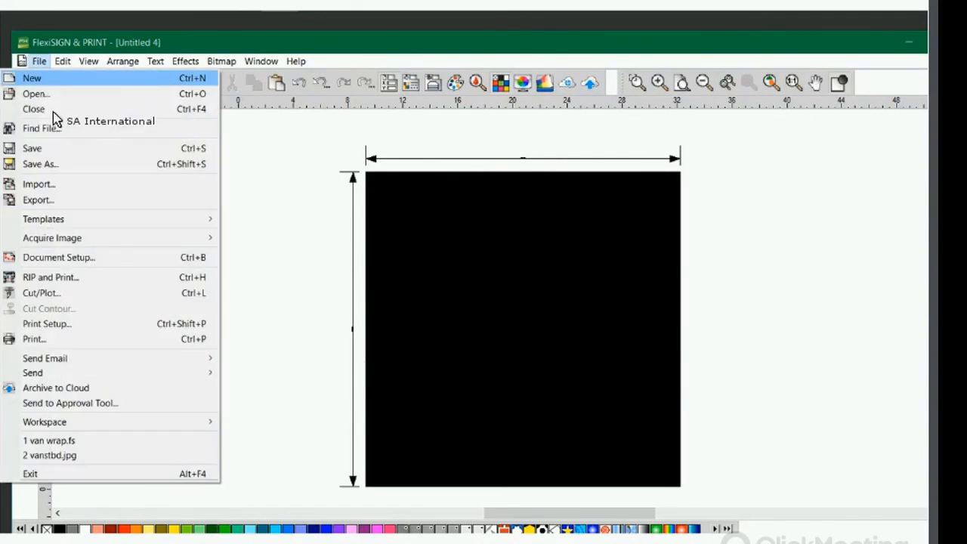
mouse_move(45, 218)
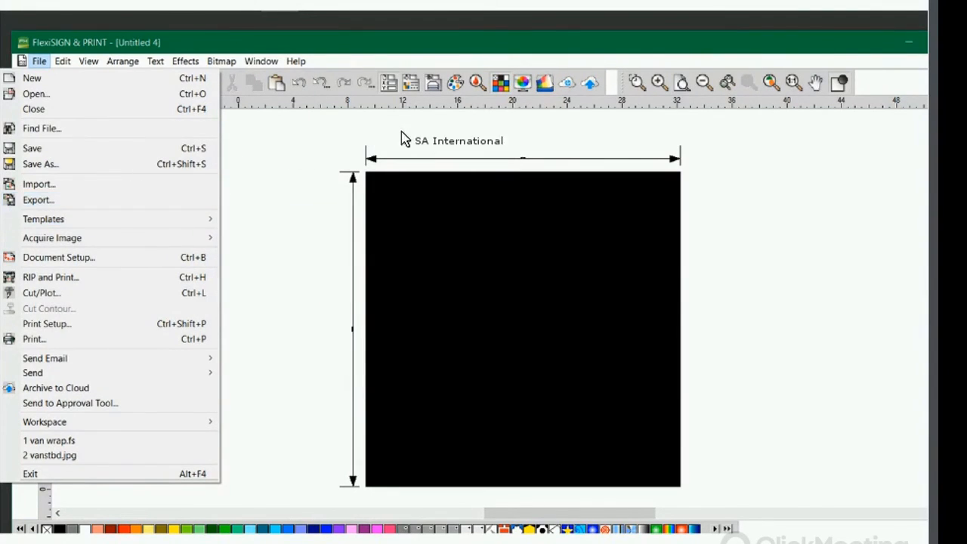
left_click(394, 113)
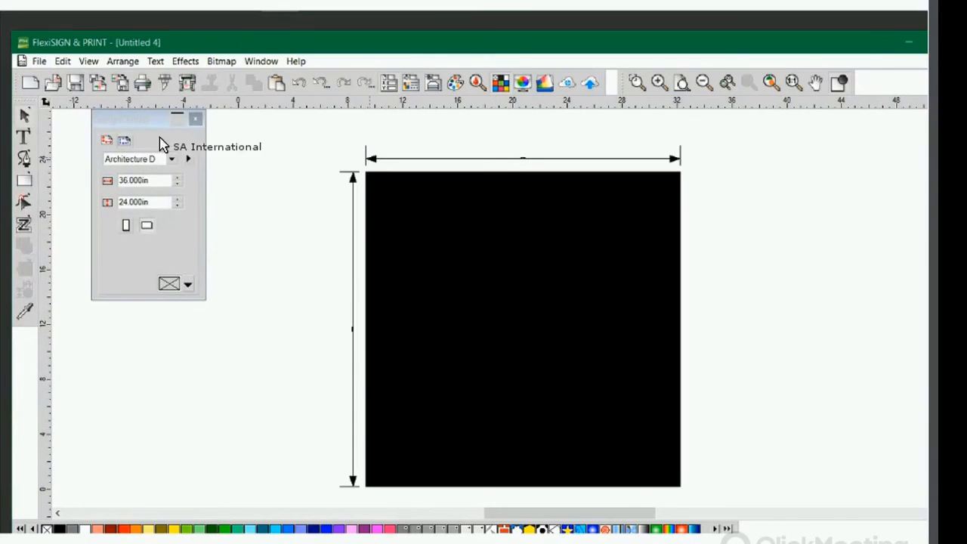
- Enlarge the Arial text of the square's width dimension and height dimension to a matching, readable size
left_click(365, 158)
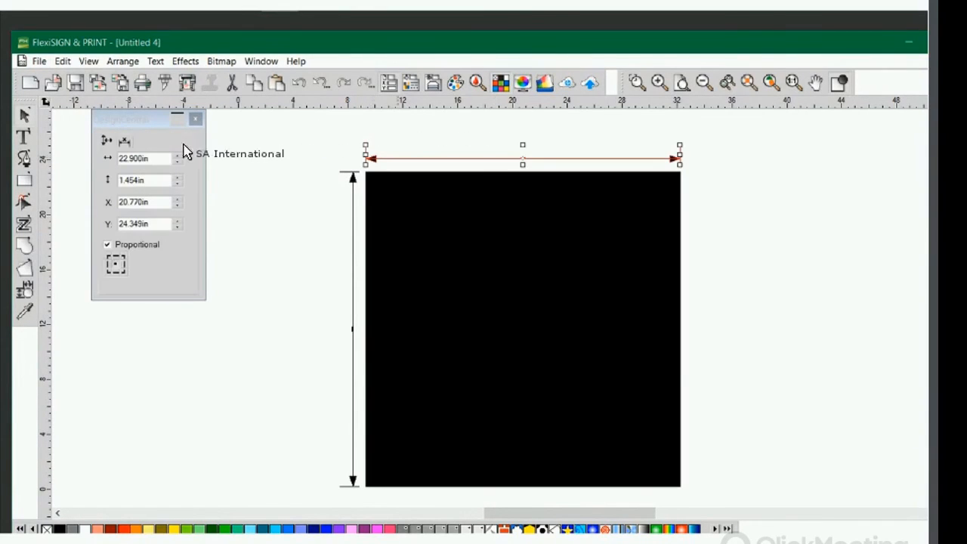
left_click(149, 160)
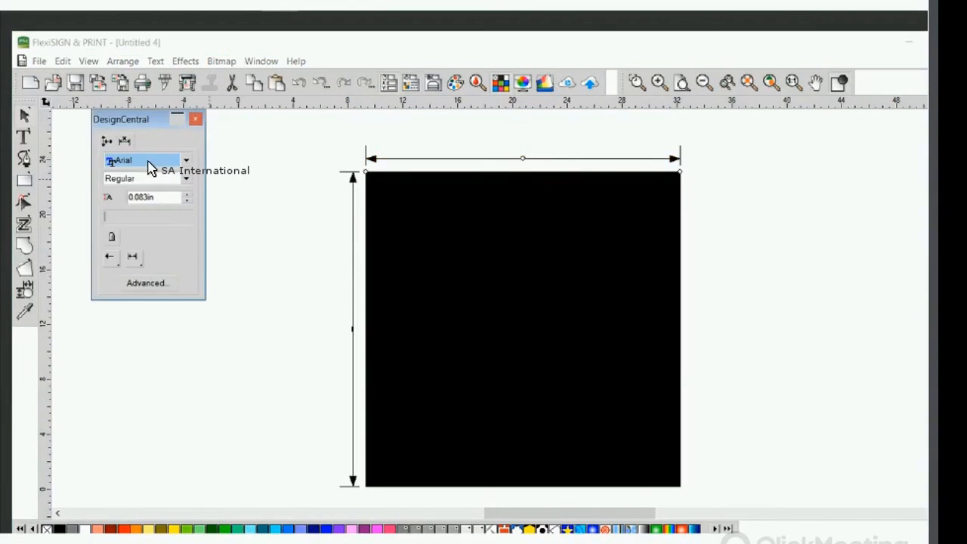
left_click(187, 195)
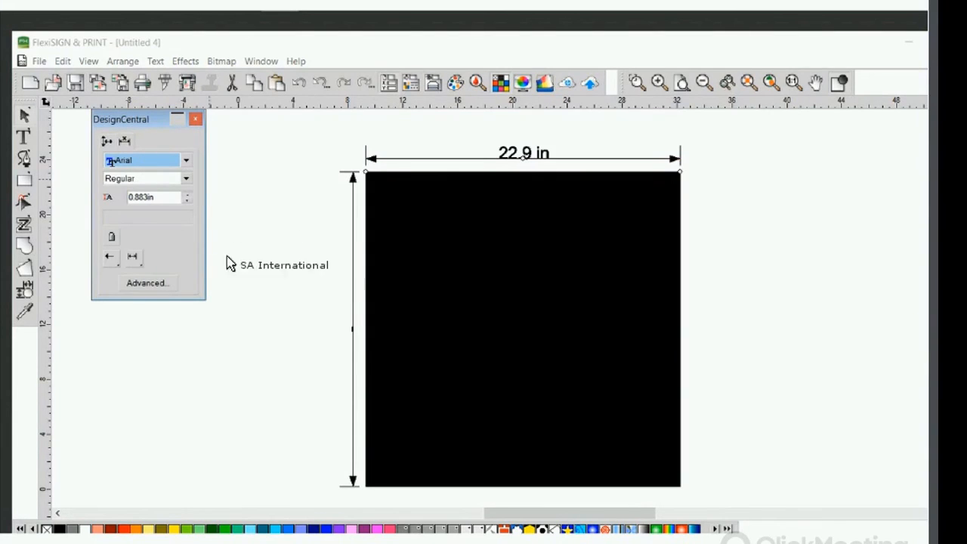
left_click(352, 329)
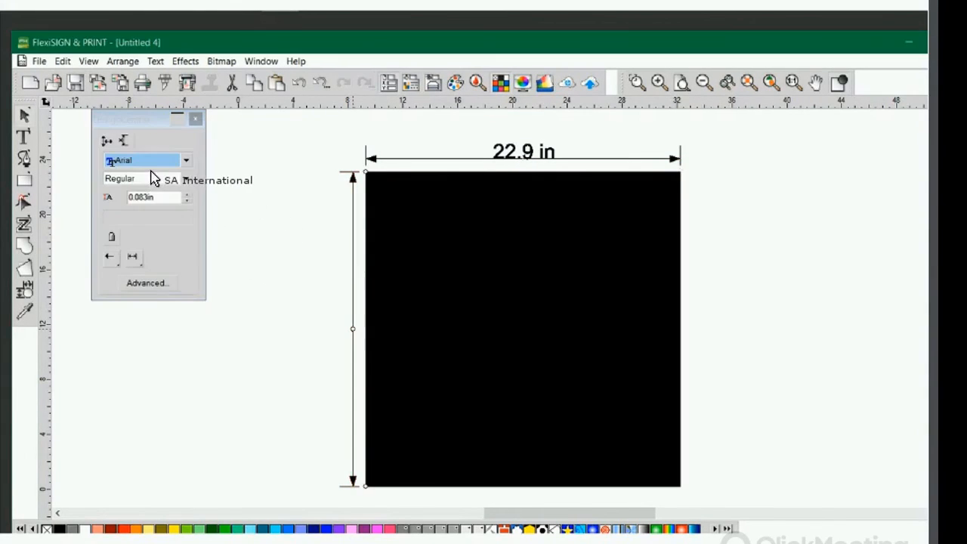
left_click(187, 195)
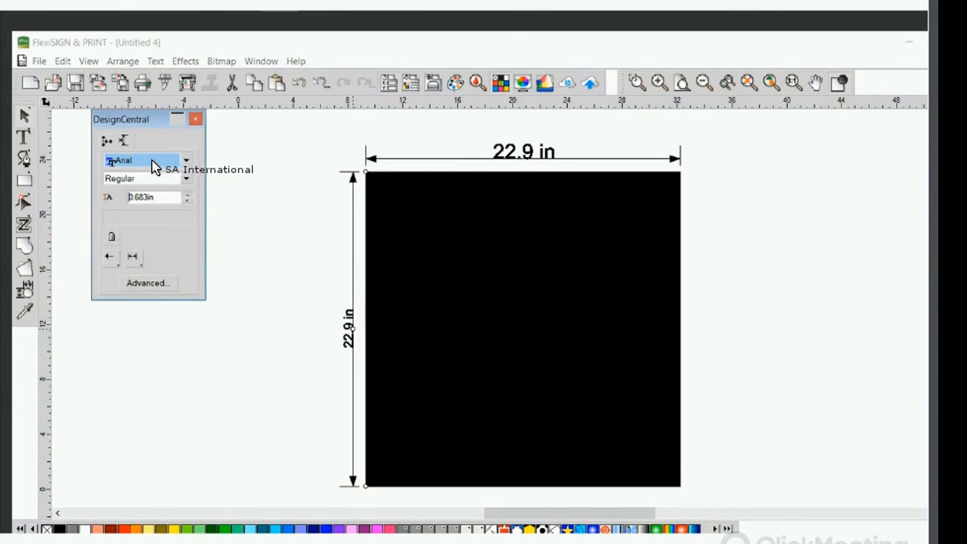
left_click(231, 190)
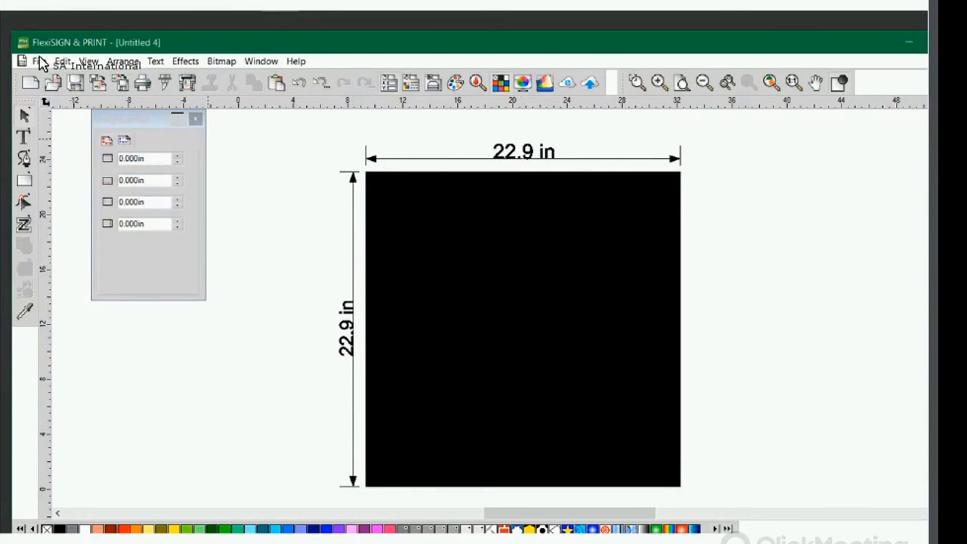
- Apply the Job Info 3 template to the dimensioned black square drawing
left_click(38, 61)
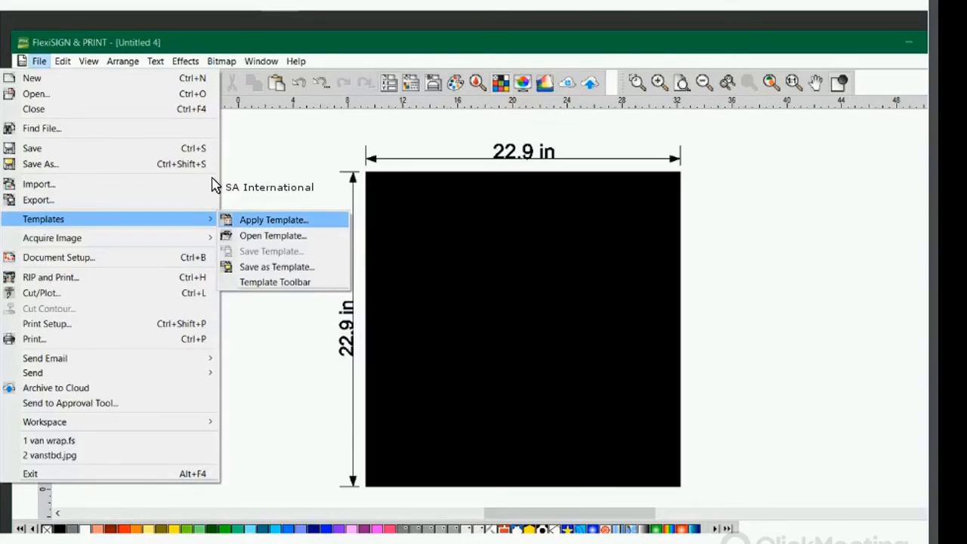
left_click(280, 220)
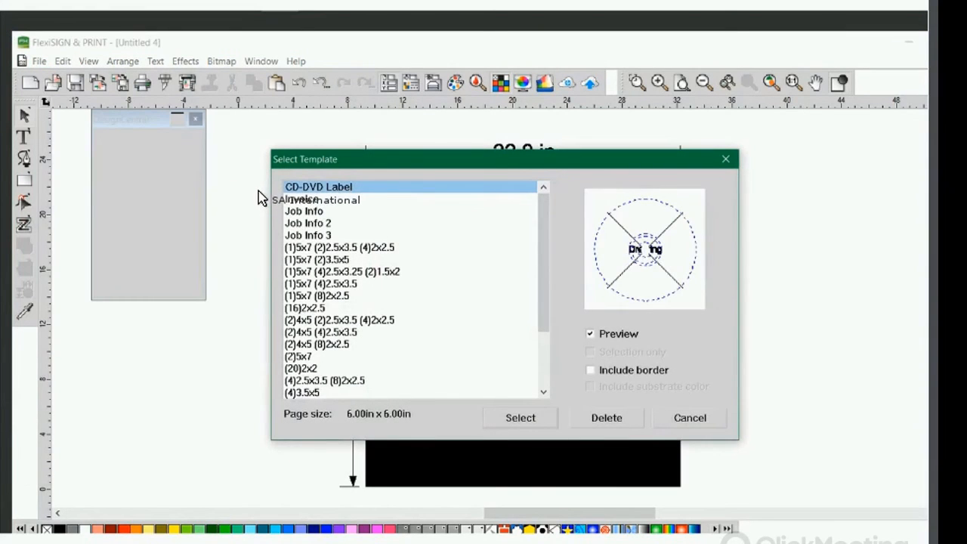
left_click(304, 235)
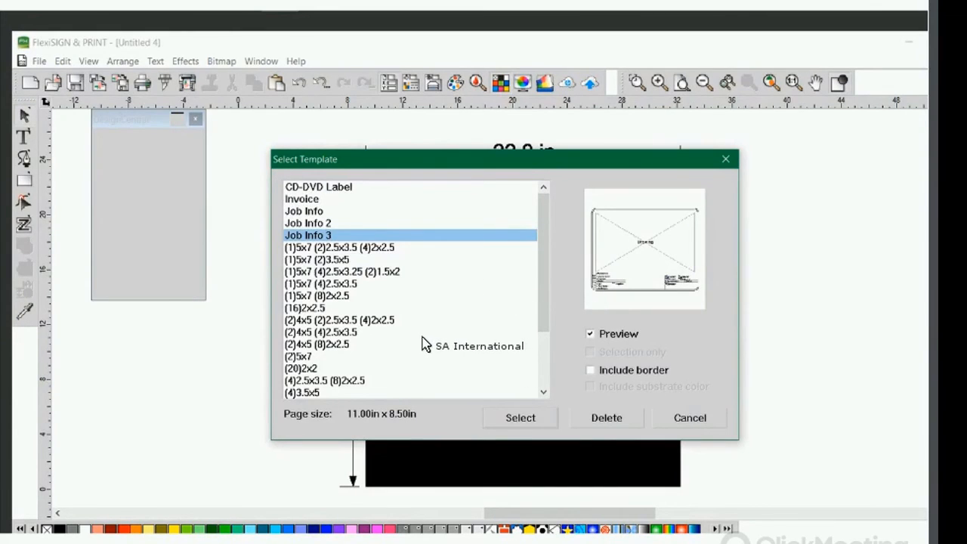
key("Return")
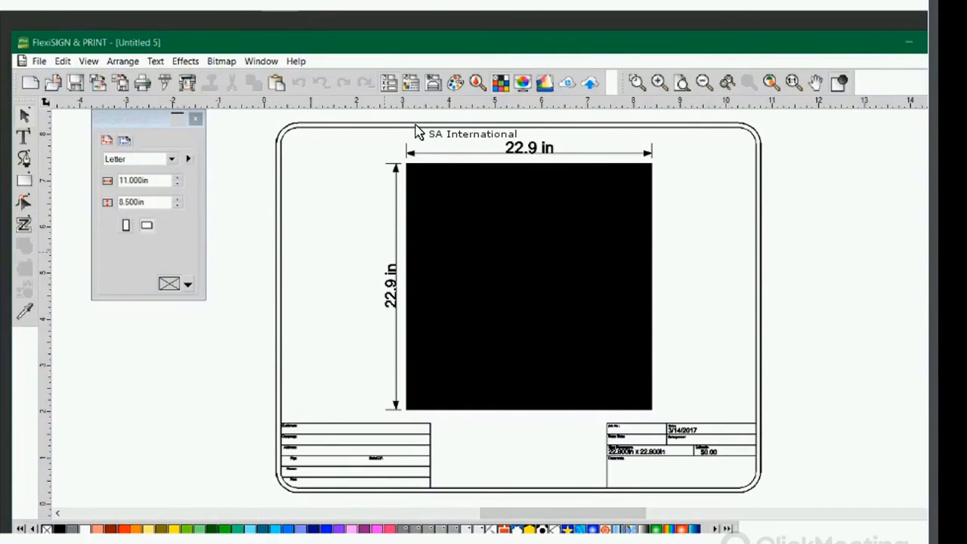
key("ctrl+a")
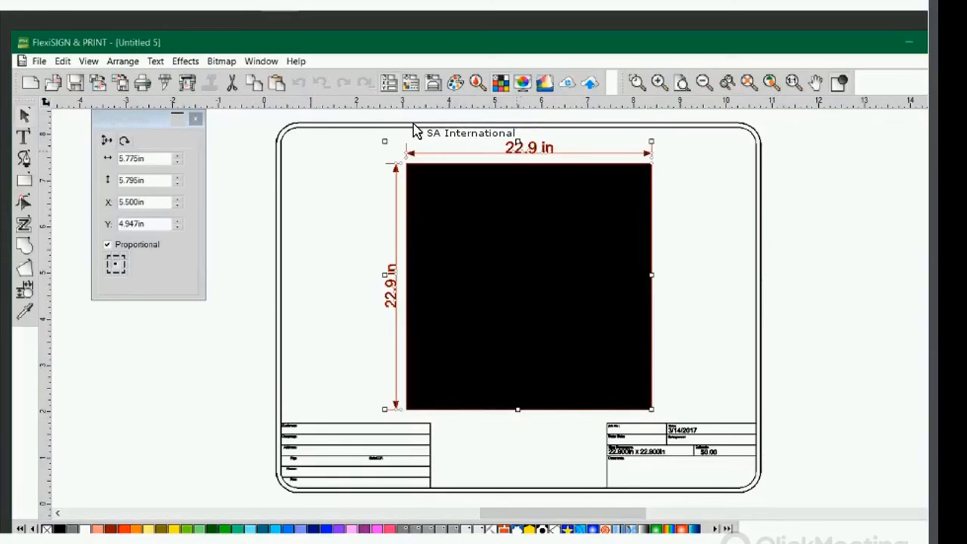
left_click(169, 324)
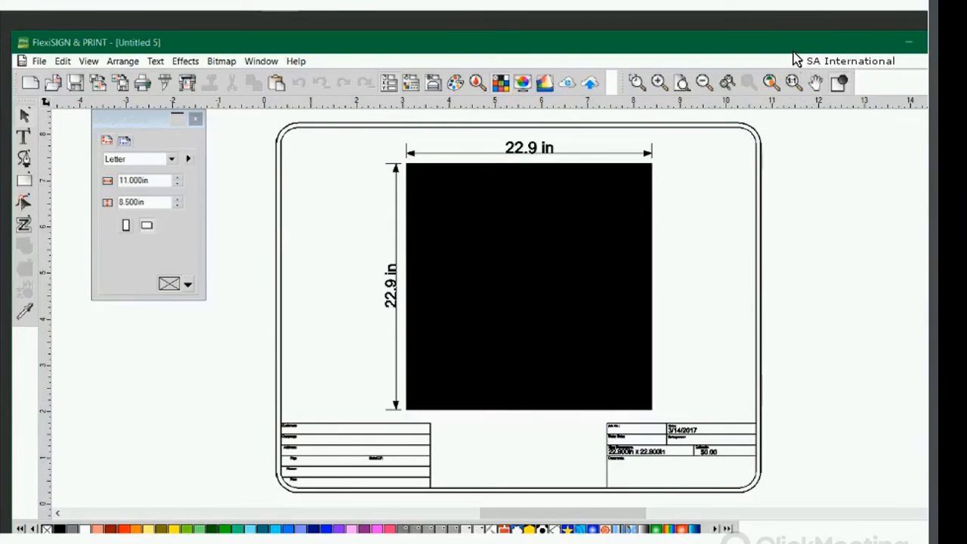
- Close the template drawing and the square drawing without saving, and create a new blank document
left_click(713, 130)
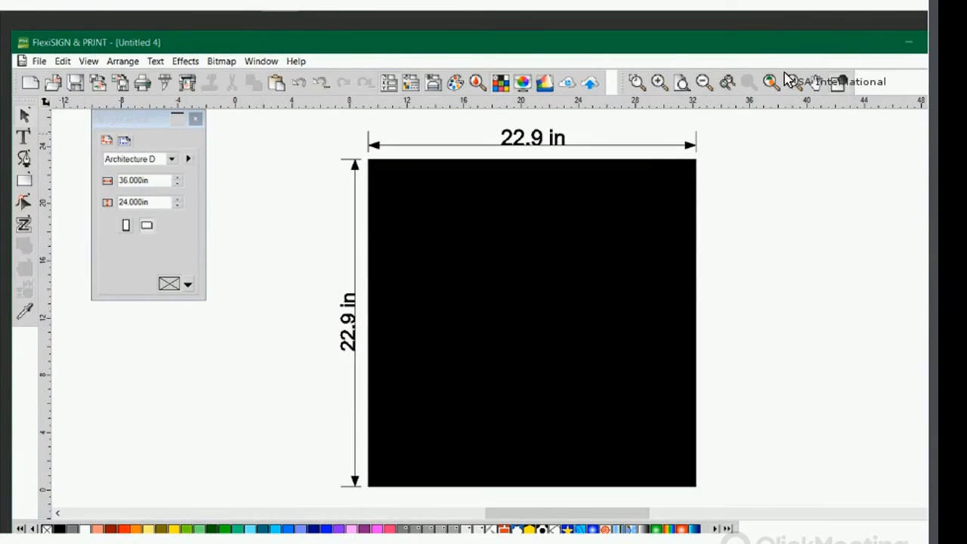
key("ctrl+w")
key("n")
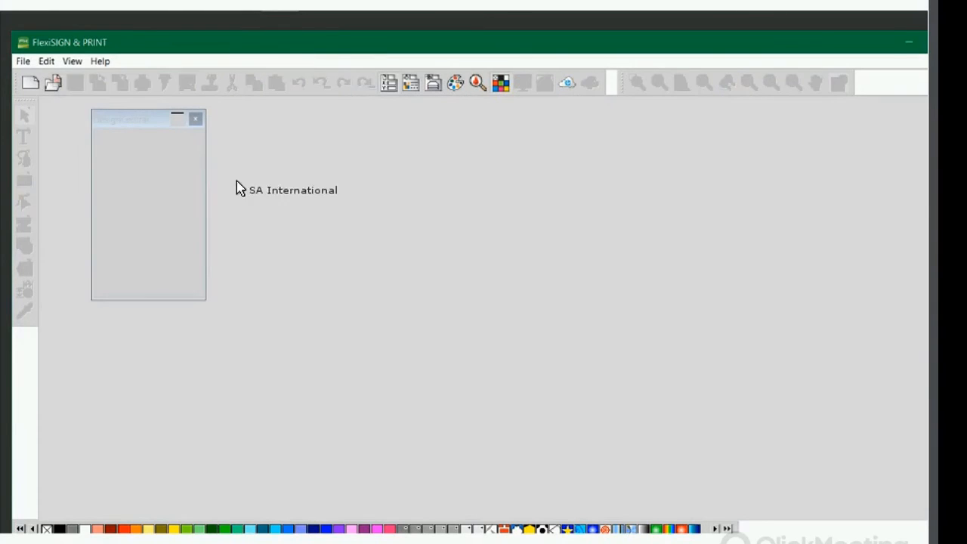
left_click(31, 82)
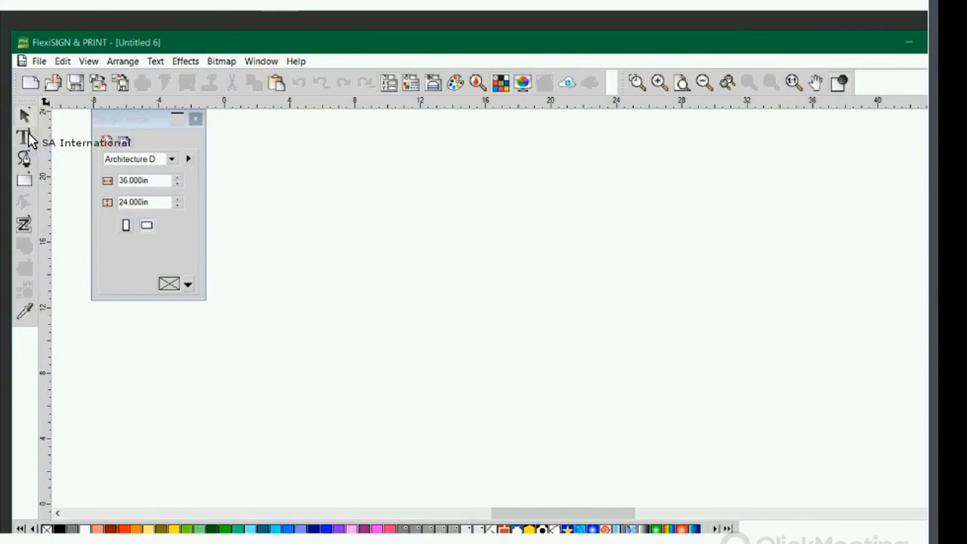
- Import 182358-Stana-Katic-Picture.jpg from the Demo Files folder and move it to about X 16.54 in, Y 13.09 in
left_click(36, 60)
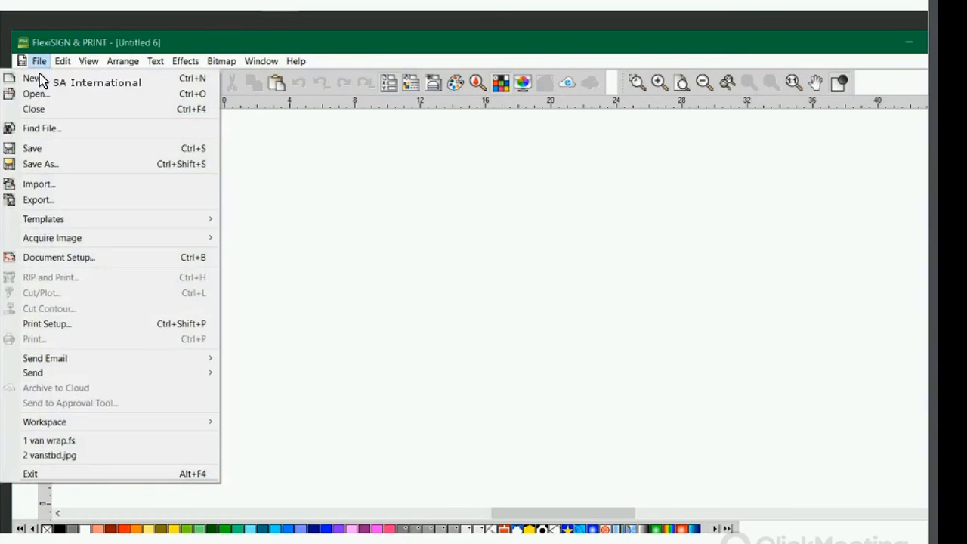
left_click(141, 181)
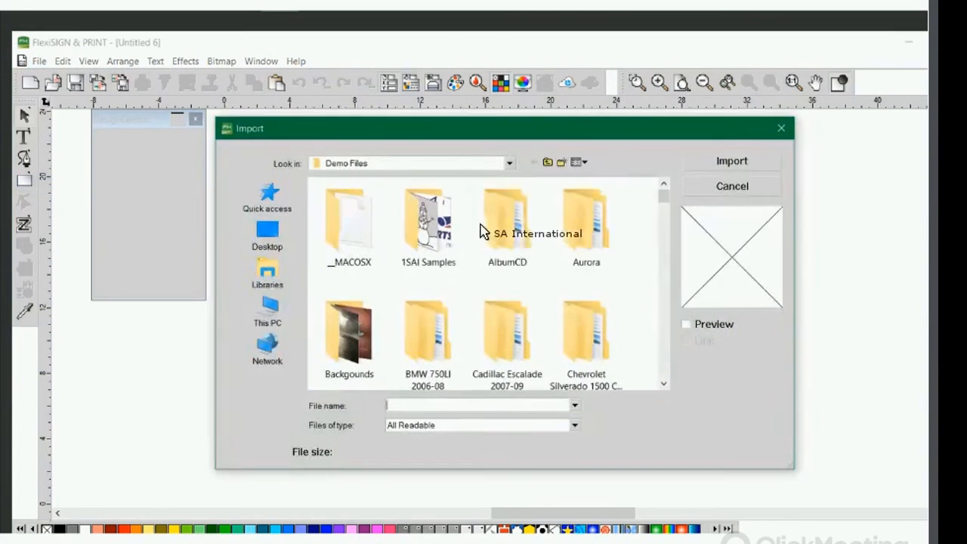
scroll(526, 200, "down", 5)
left_click_drag(663, 254, 663, 244)
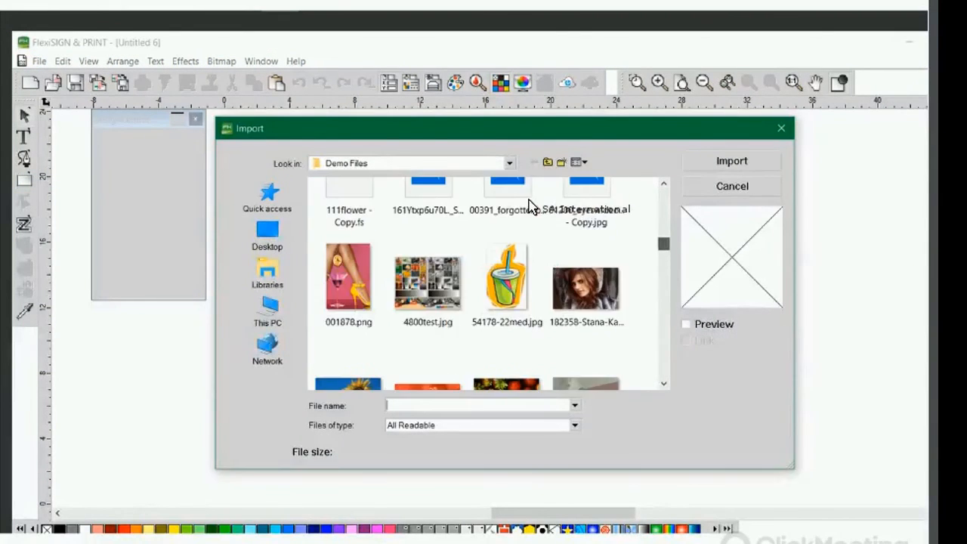
left_click(585, 284)
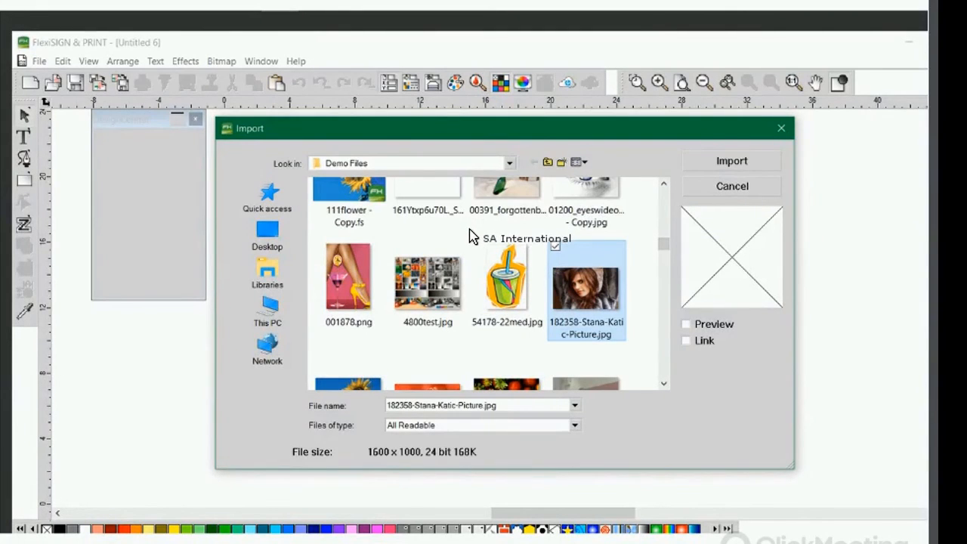
key("Return")
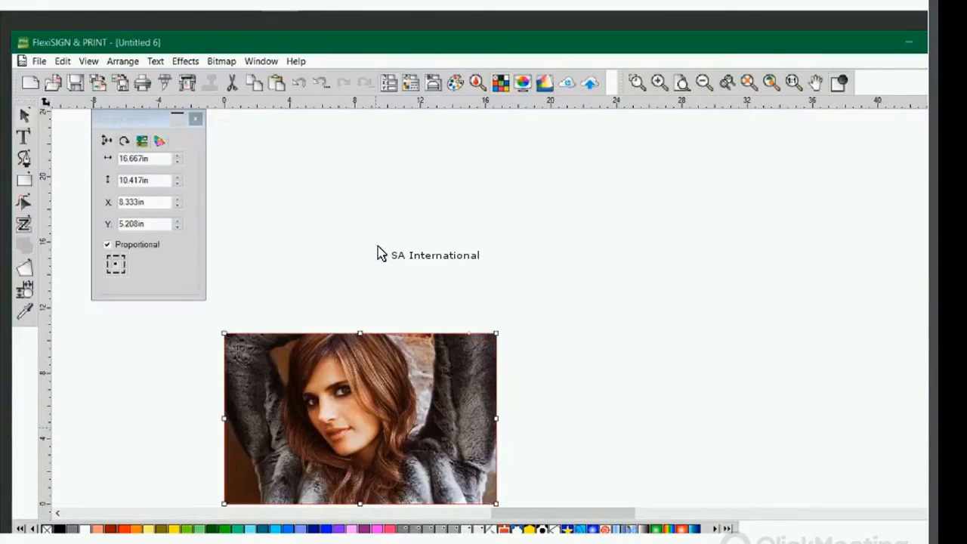
left_click(387, 239)
- Draw a five-pointed starburst about 9.7 in wide and 9.3 in high over the face in the photo
left_click(25, 180)
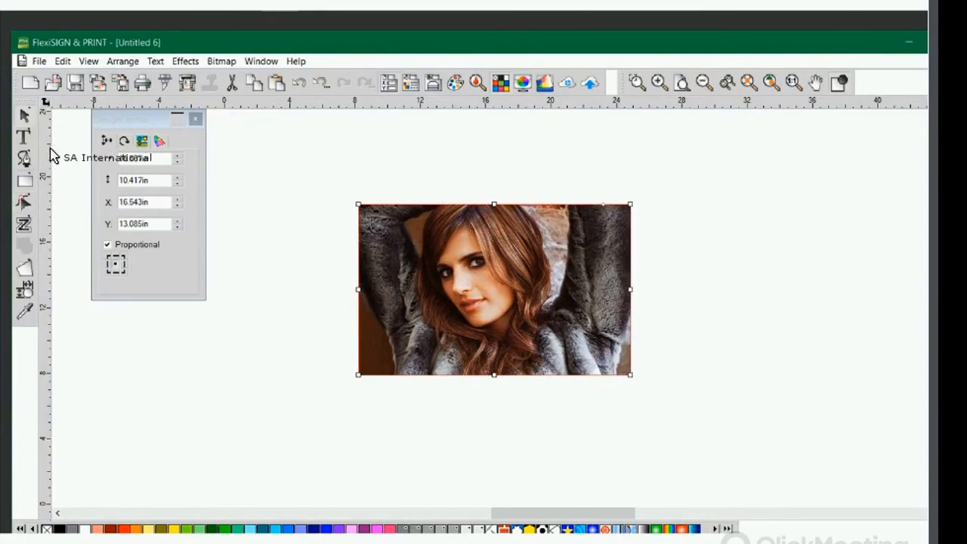
left_click(145, 188)
left_click_drag(475, 286, 472, 202)
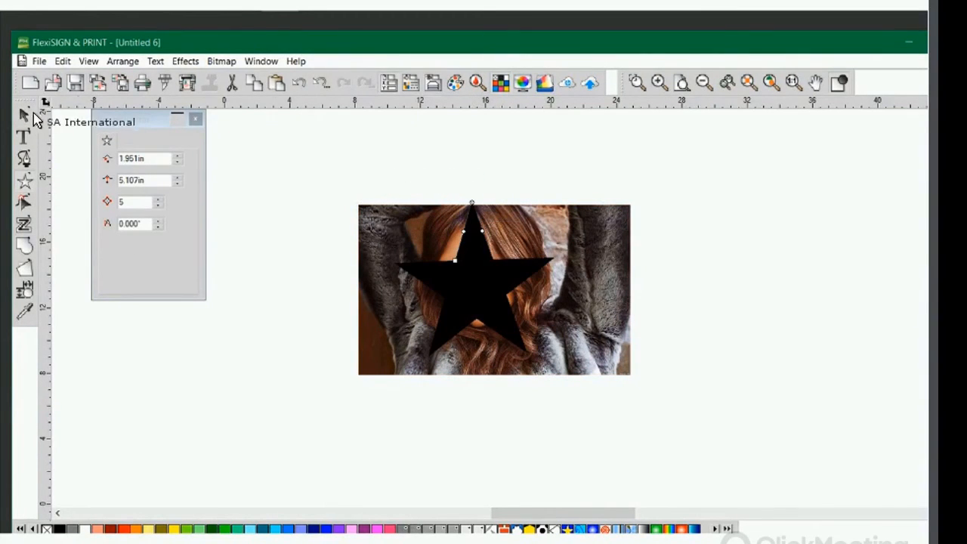
- Mask the imported photo with the star shape so only the part inside the star shows
left_click(24, 112)
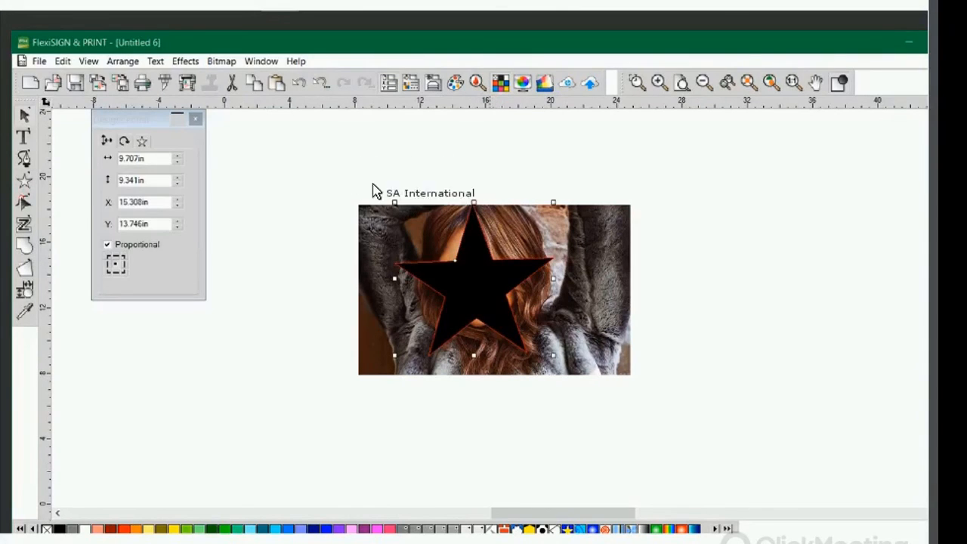
left_click(395, 222, "shift")
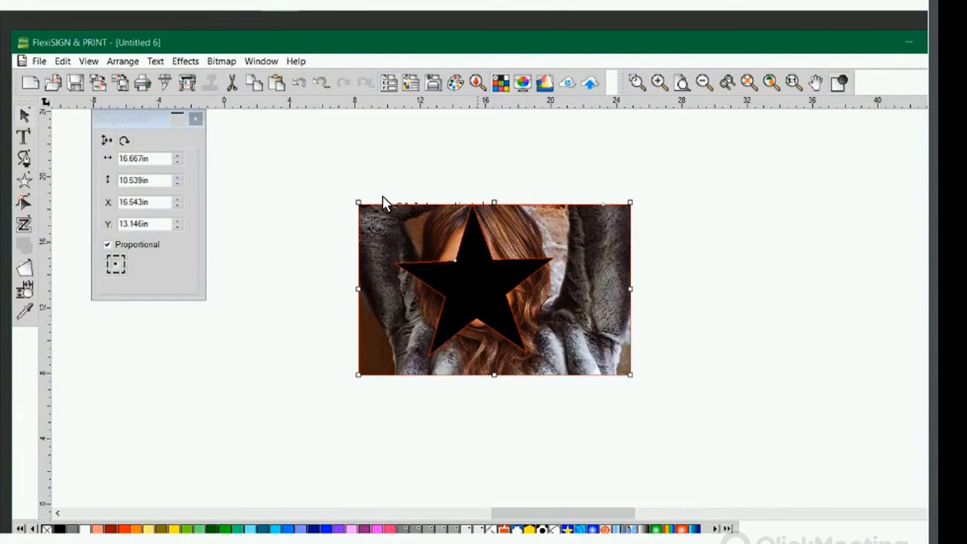
right_click(478, 243)
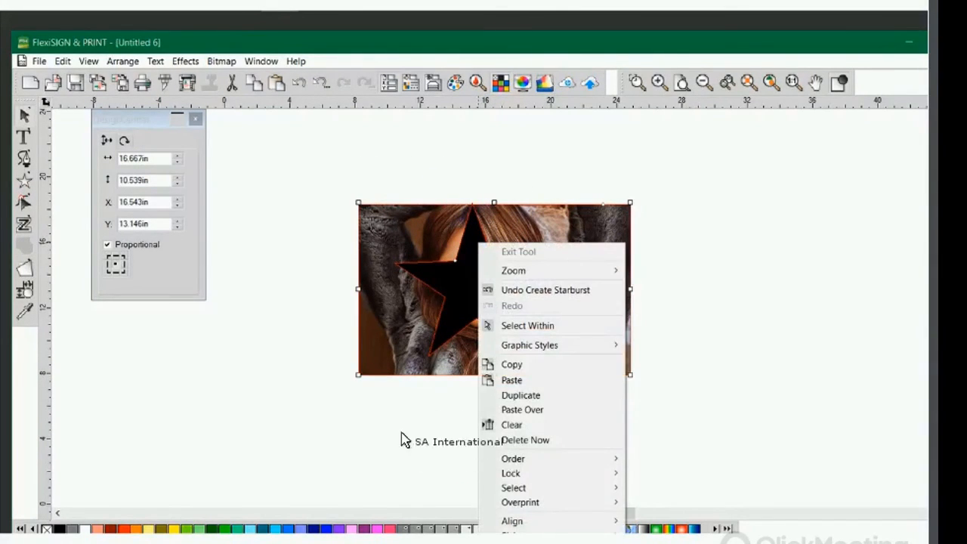
left_click(498, 538)
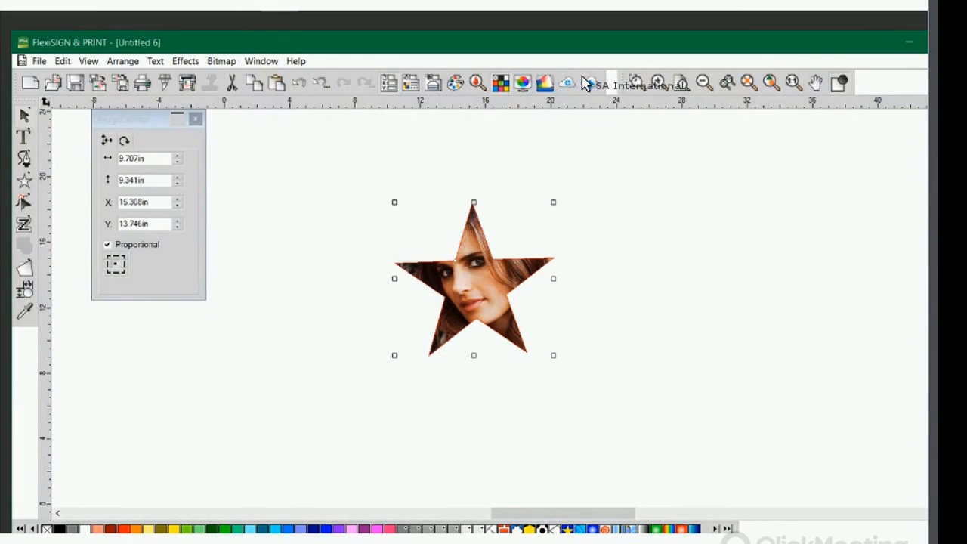
key("F4")
key("space")
key("space")
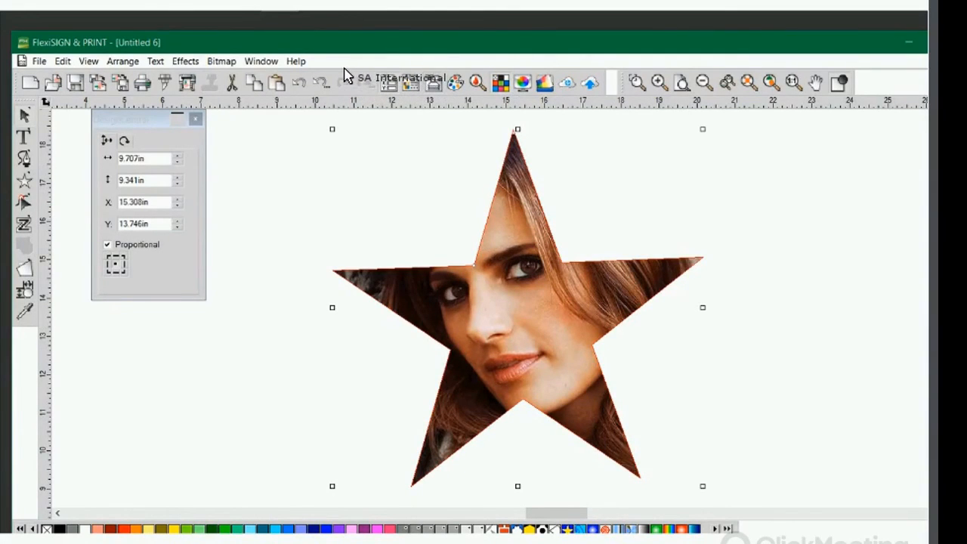
- Select the starburst inside the mask and set its number of points to 7
left_click(411, 86)
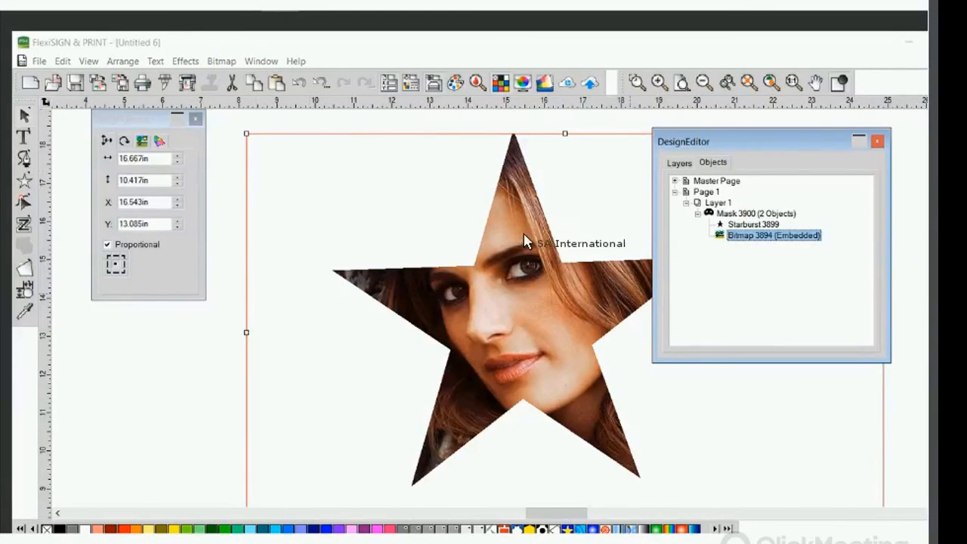
key("Tab")
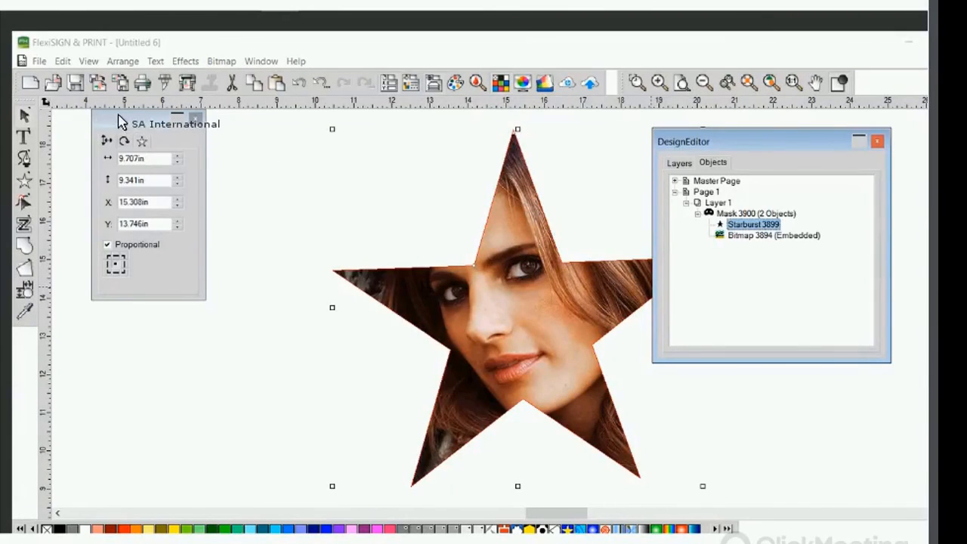
left_click_drag(130, 120, 183, 161)
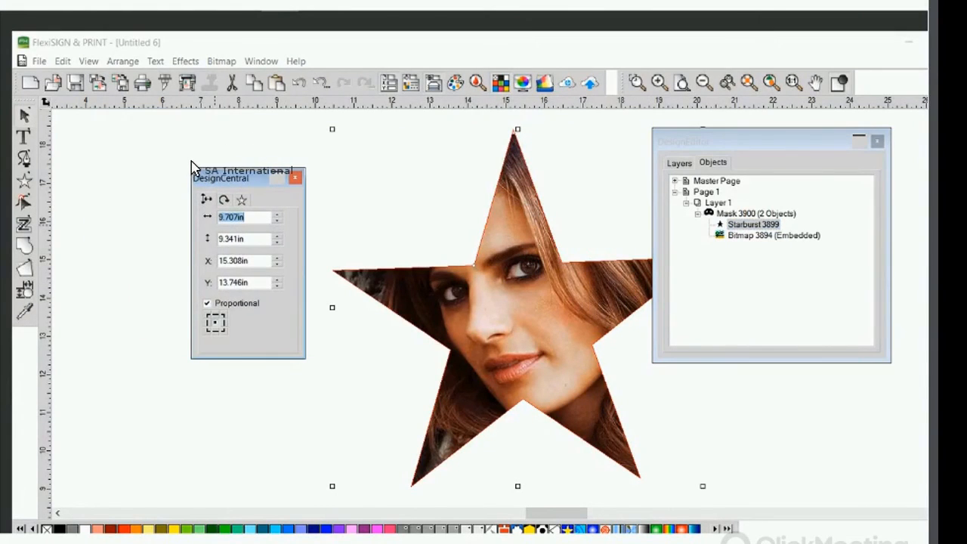
left_click(241, 200)
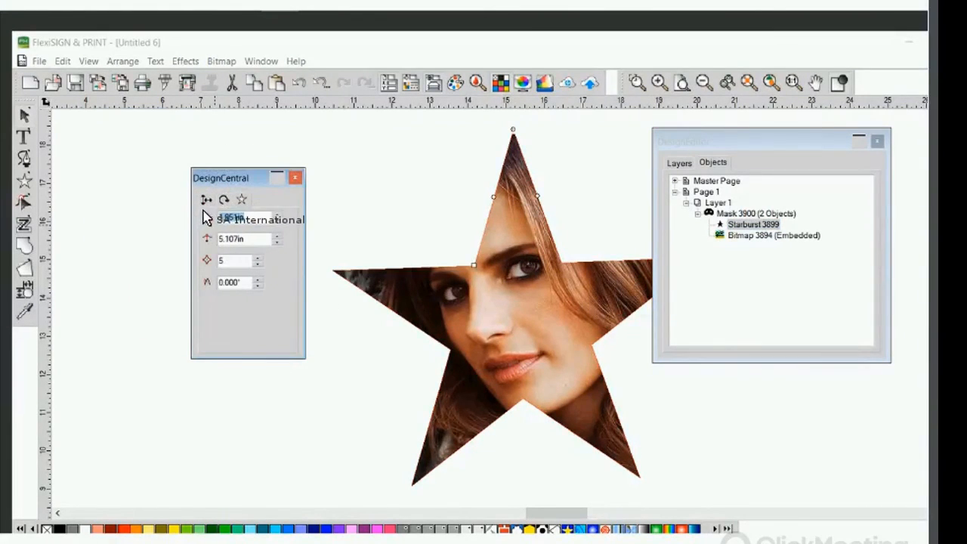
left_click(257, 258)
left_click(258, 258)
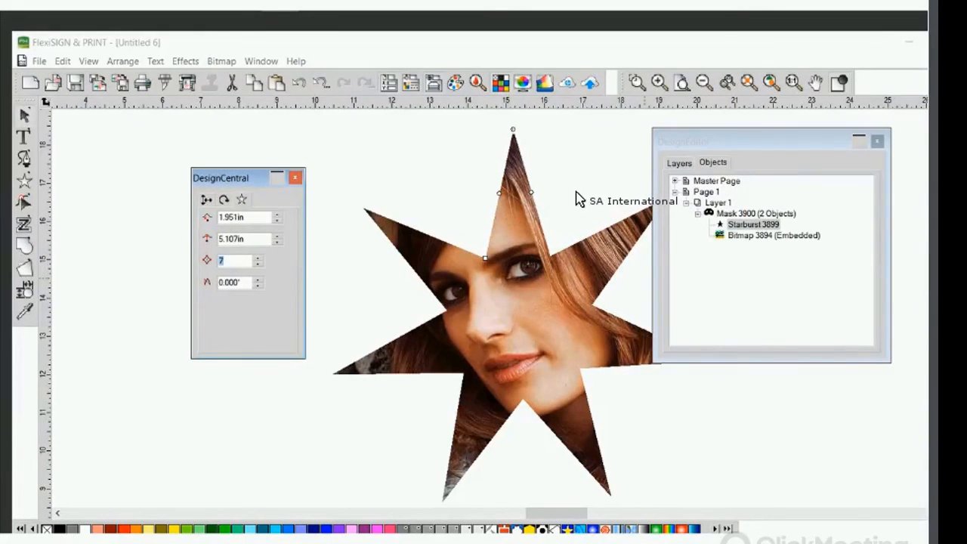
- Reposition only the embedded bitmap vertically inside the star mask, placing it at about Y 13.13 in
left_click(759, 236)
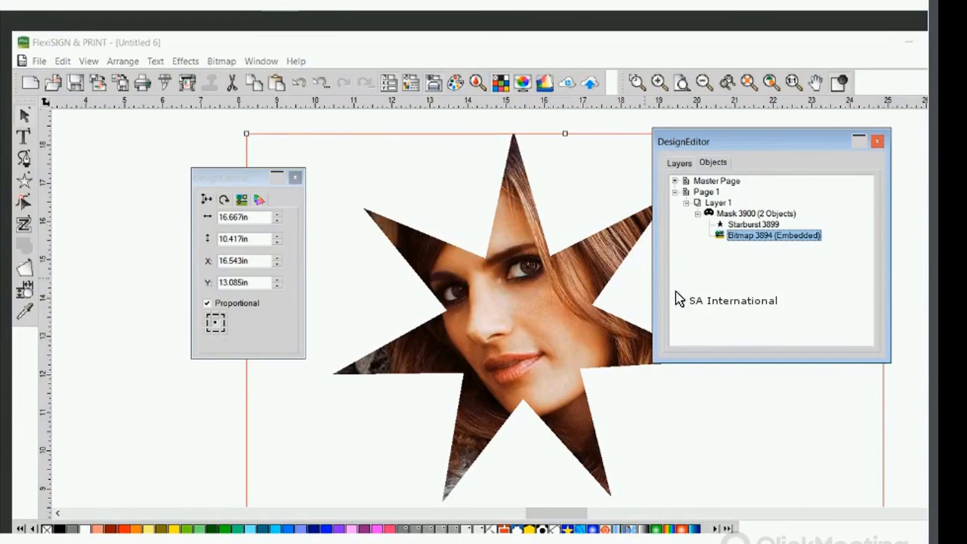
left_click_drag(531, 353, 549, 380)
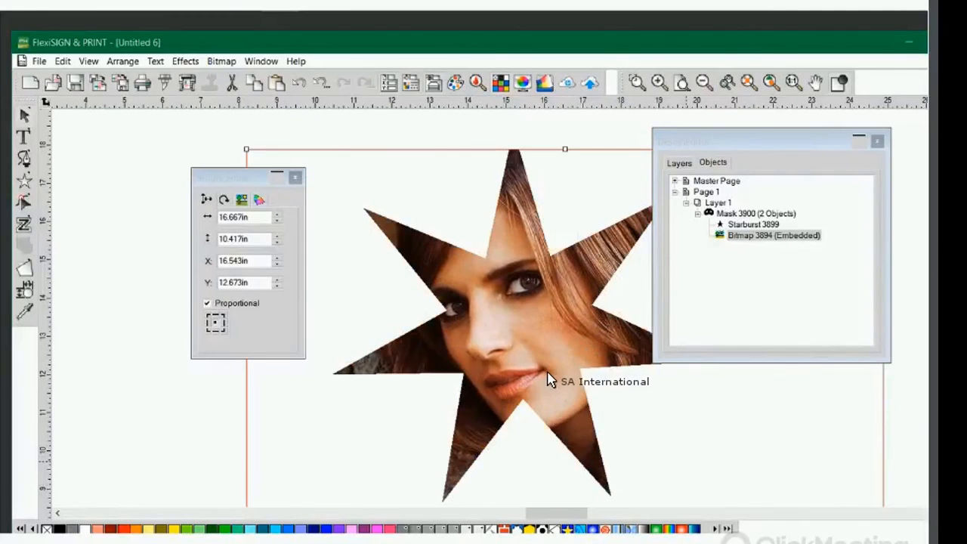
left_click(588, 190)
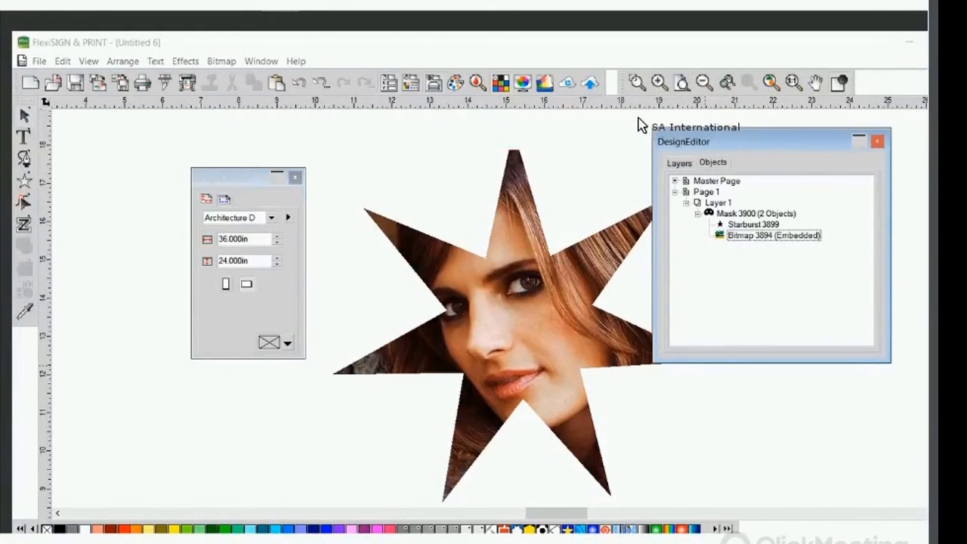
left_click_drag(704, 140, 725, 134)
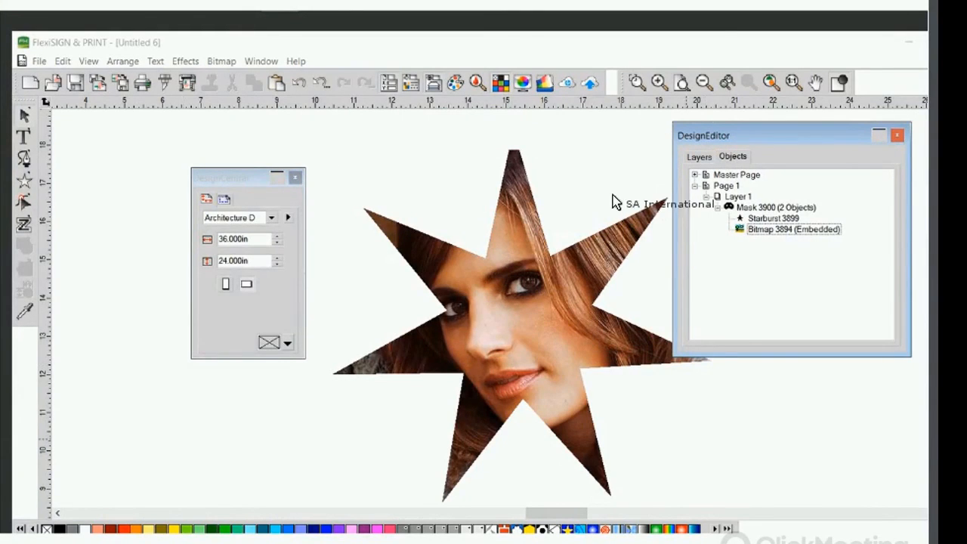
left_click(793, 229)
left_click_drag(553, 339, 553, 321)
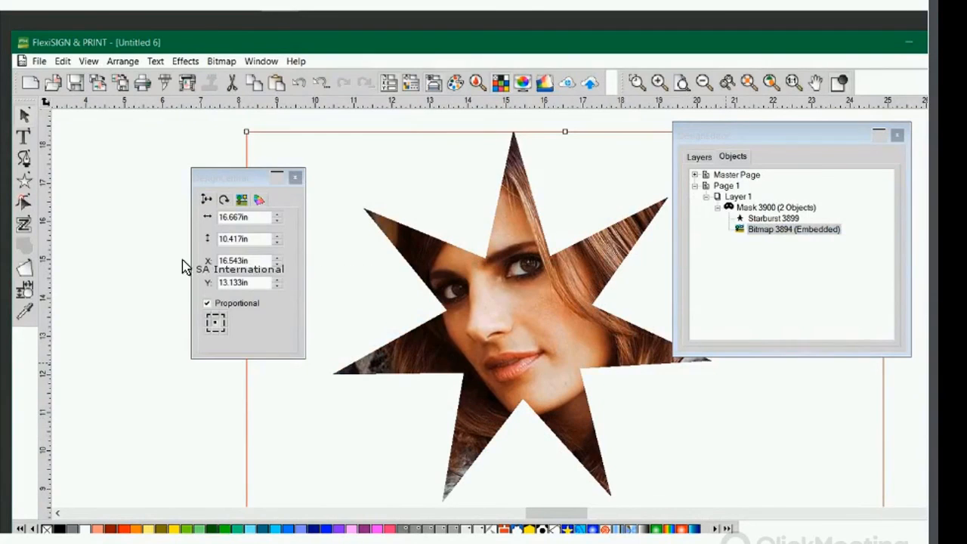
- Examine the whole mask, then its starburst and embedded bitmap individually, and clear the selection
left_click(115, 260)
left_click(399, 234)
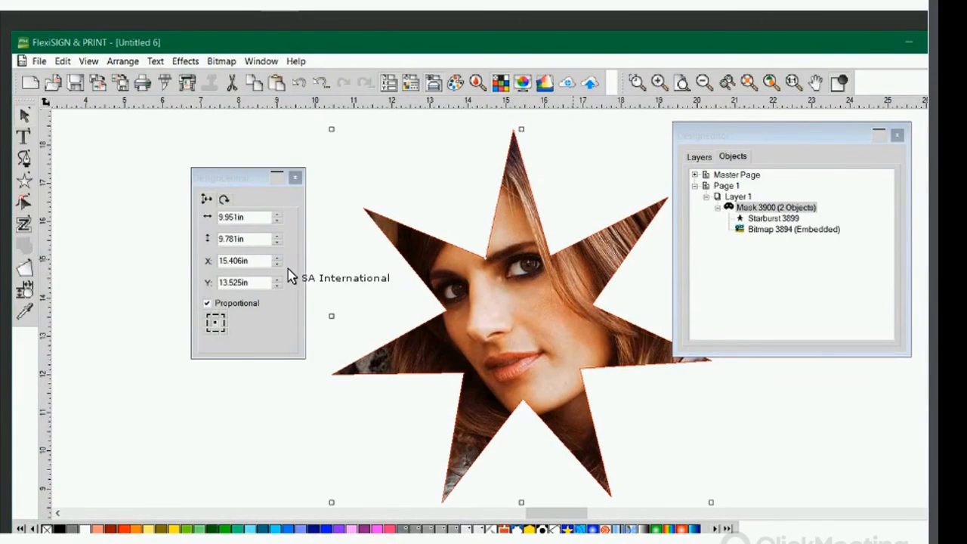
left_click(119, 151)
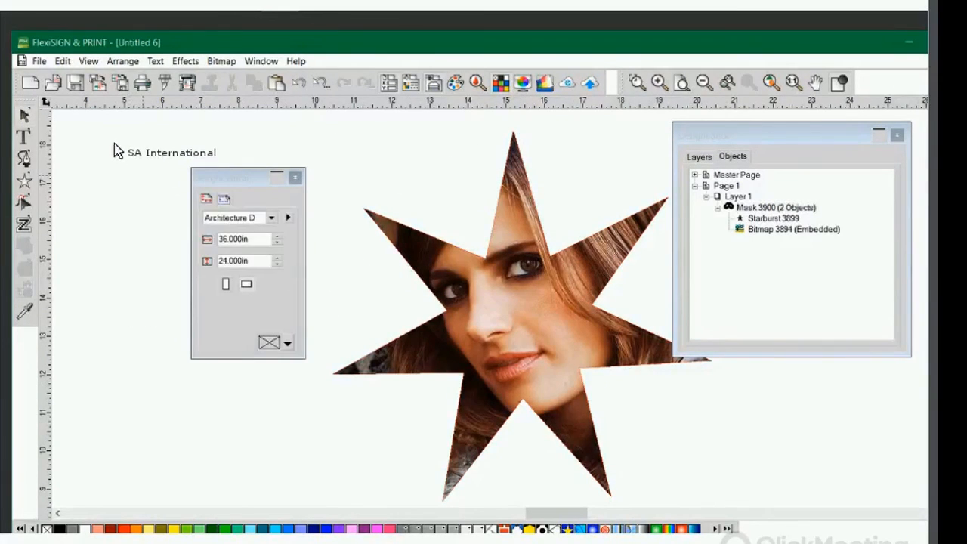
left_click(772, 219)
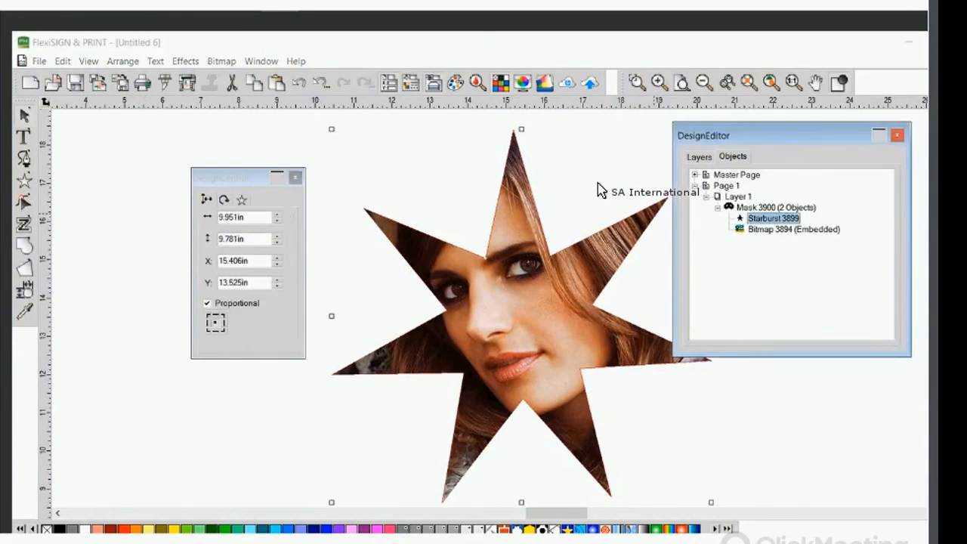
key("Down")
left_click(108, 213)
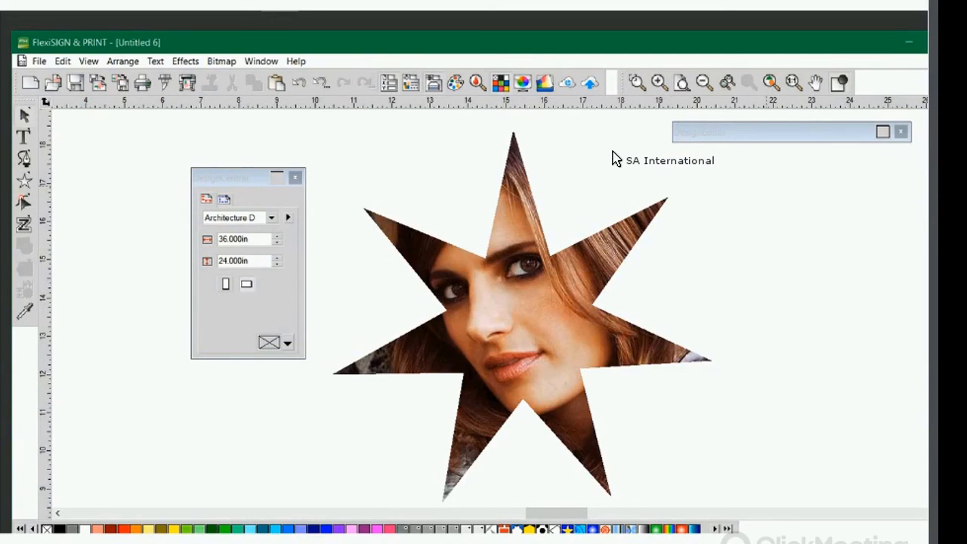
- Move the DesignCentral panel farther from the star artwork, and switch to Firefox to open the thinksai.com Events page in the Speed Dial tab
left_click_drag(208, 178, 120, 160)
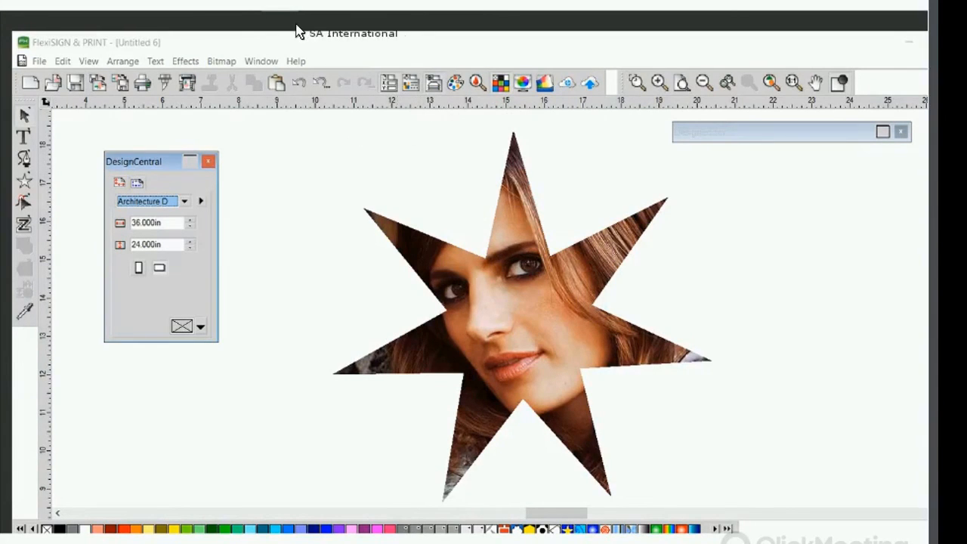
left_click(237, 28)
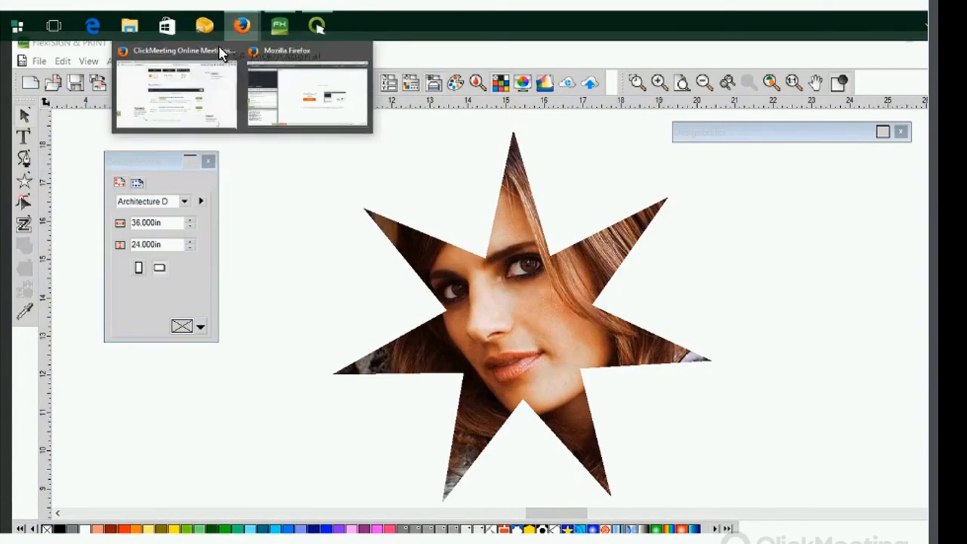
left_click(168, 67)
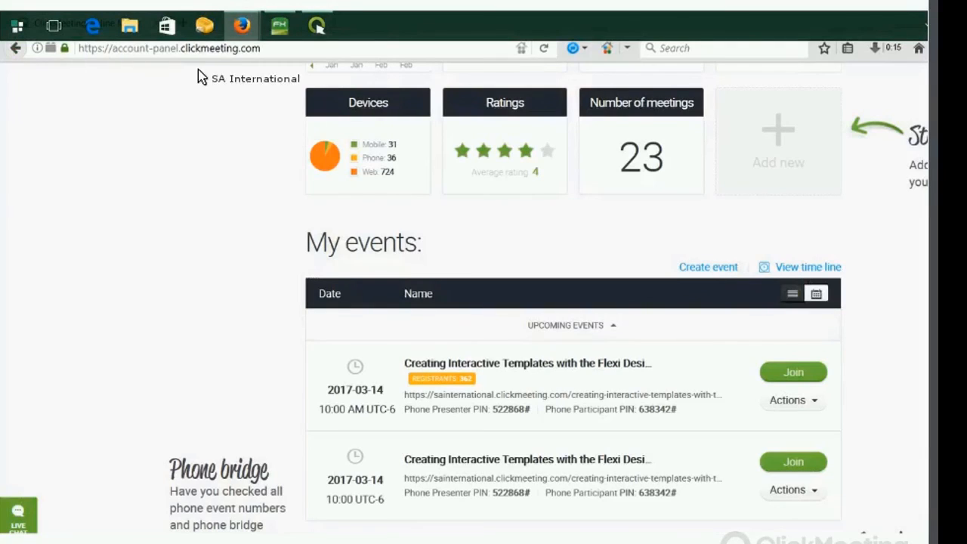
left_click(183, 23)
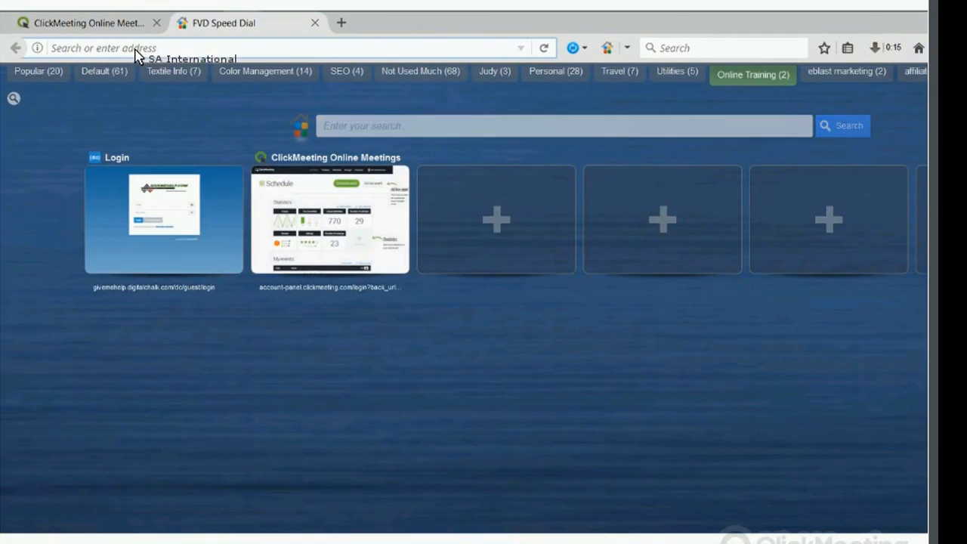
left_click(136, 50)
type("thinksa")
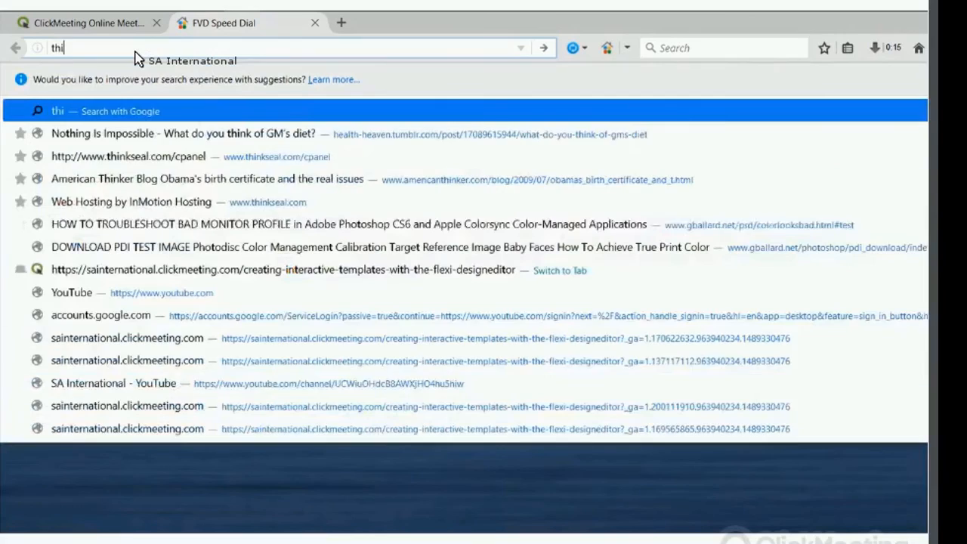
type("i.com")
key("Return")
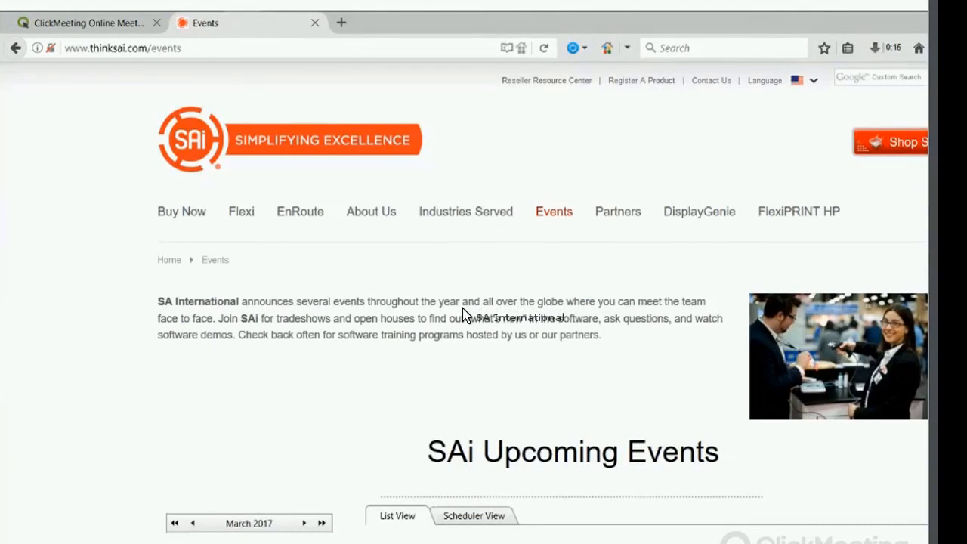
- Read through the SAi Upcoming Events list, checking the scheduled Flexi and EnRoute training sessions, locations and dates
scroll(464, 316, "down", 5)
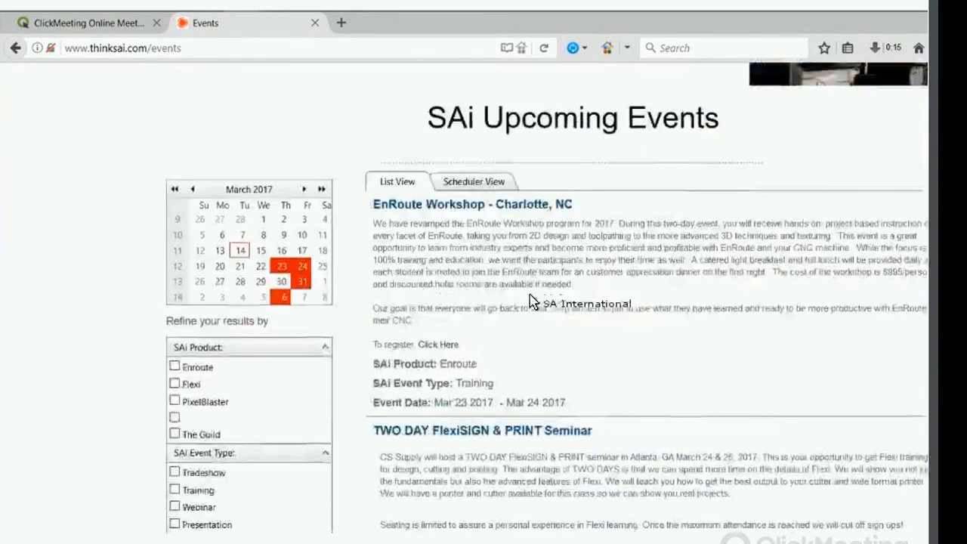
scroll(551, 355, "down", 1)
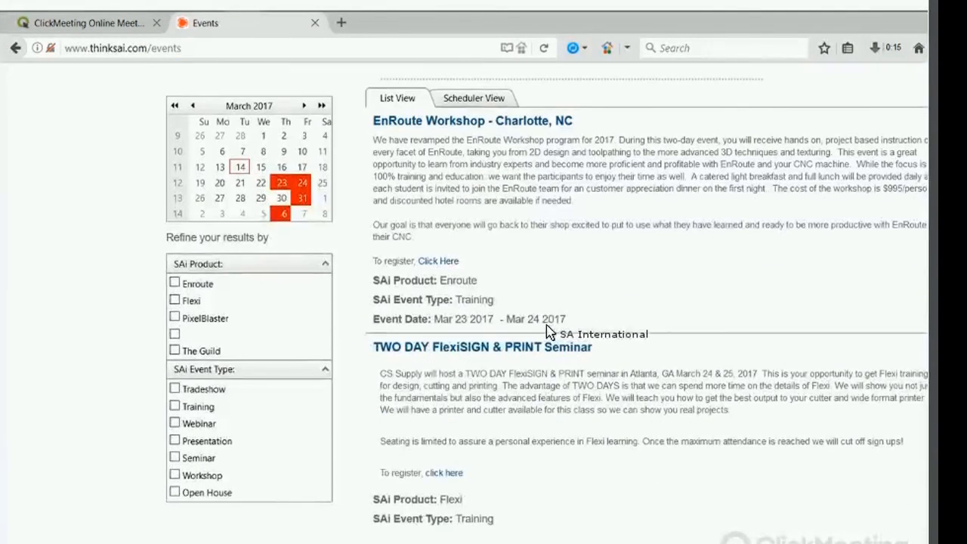
scroll(534, 328, "down", 1)
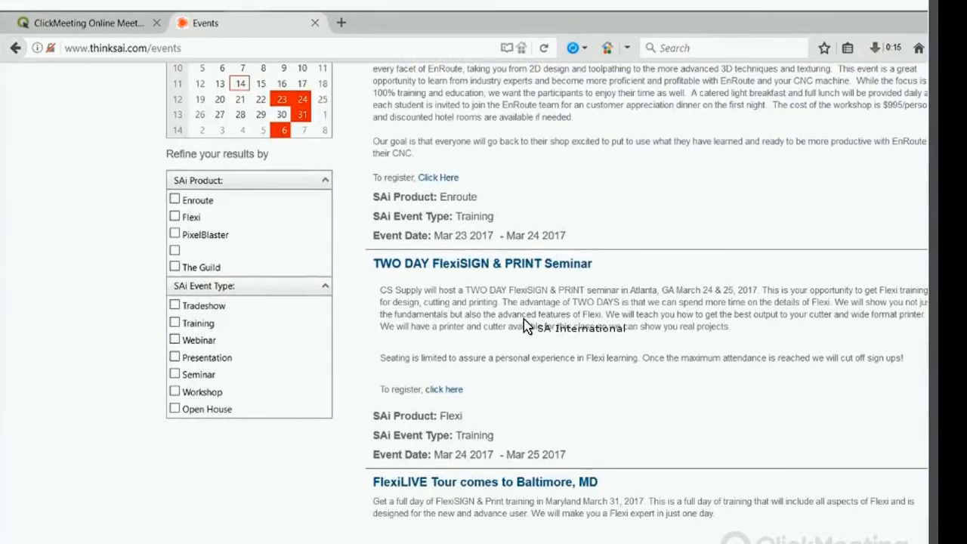
scroll(552, 321, "down", 1)
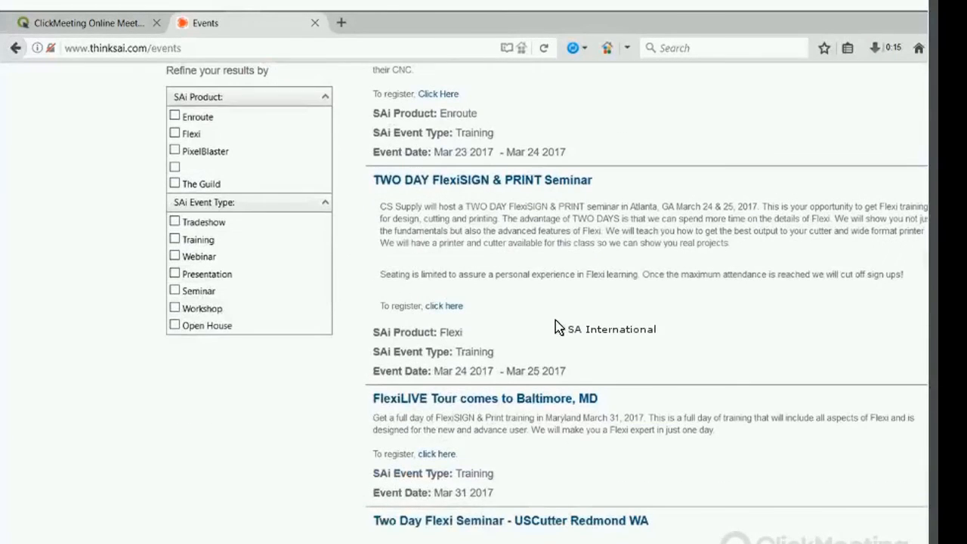
scroll(556, 317, "down", 1)
scroll(570, 302, "down", 1)
scroll(578, 292, "down", 2)
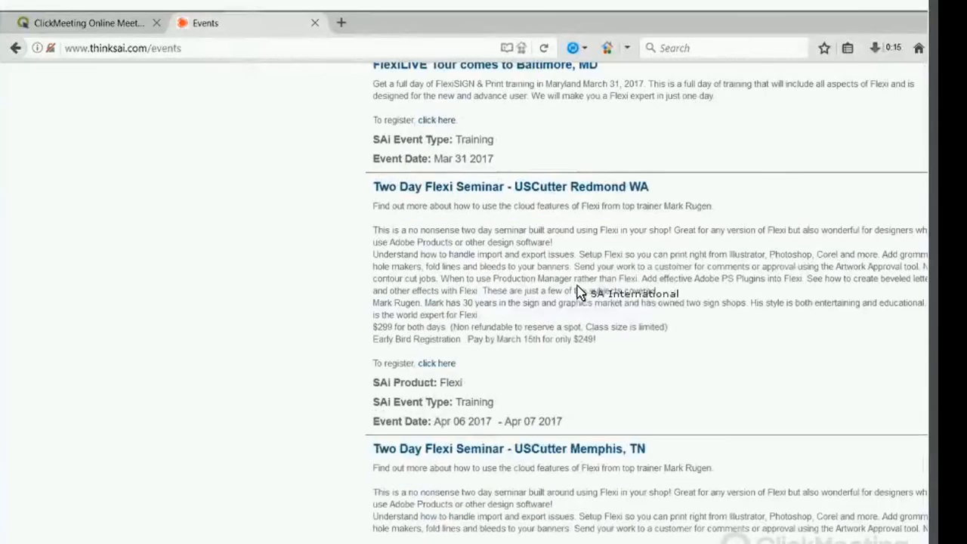
scroll(568, 324, "down", 2)
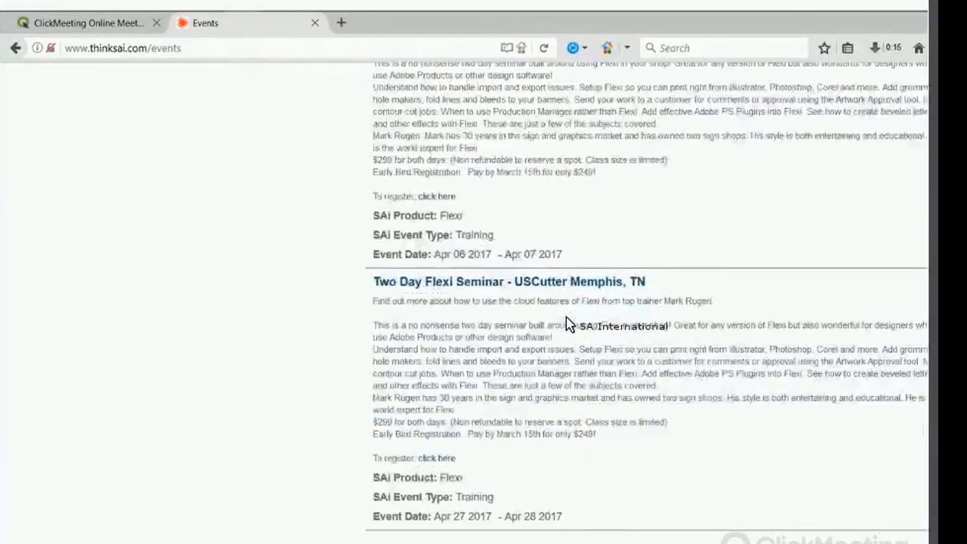
scroll(574, 340, "down", 3)
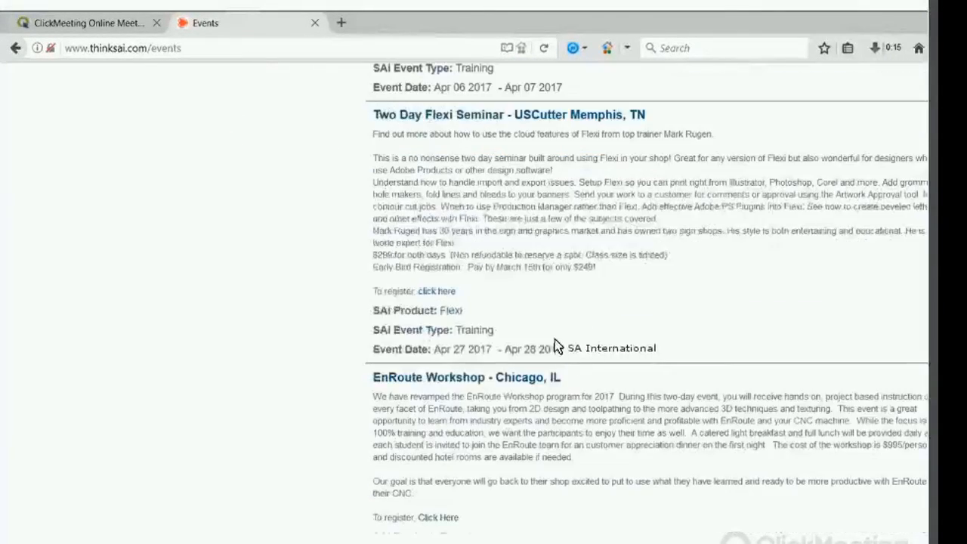
scroll(555, 344, "down", 2)
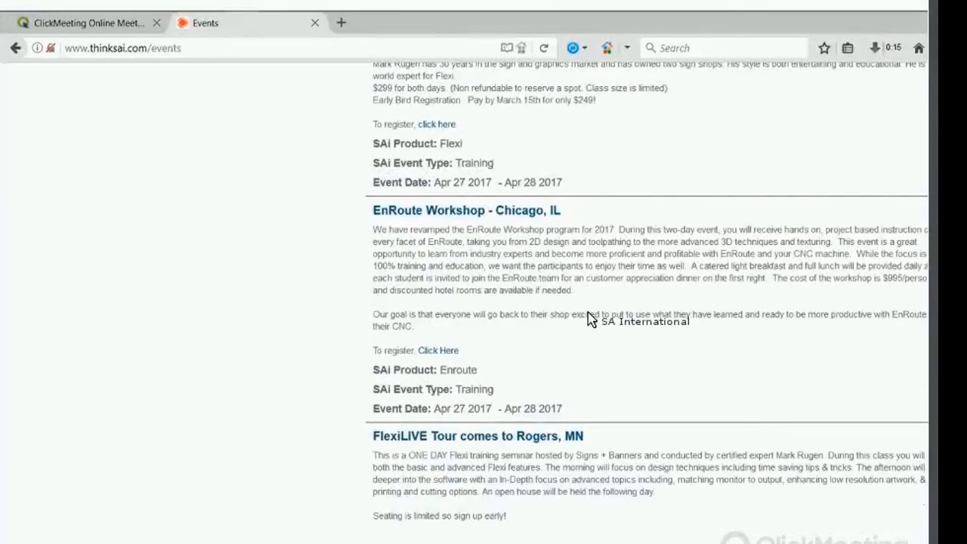
scroll(590, 319, "down", 2)
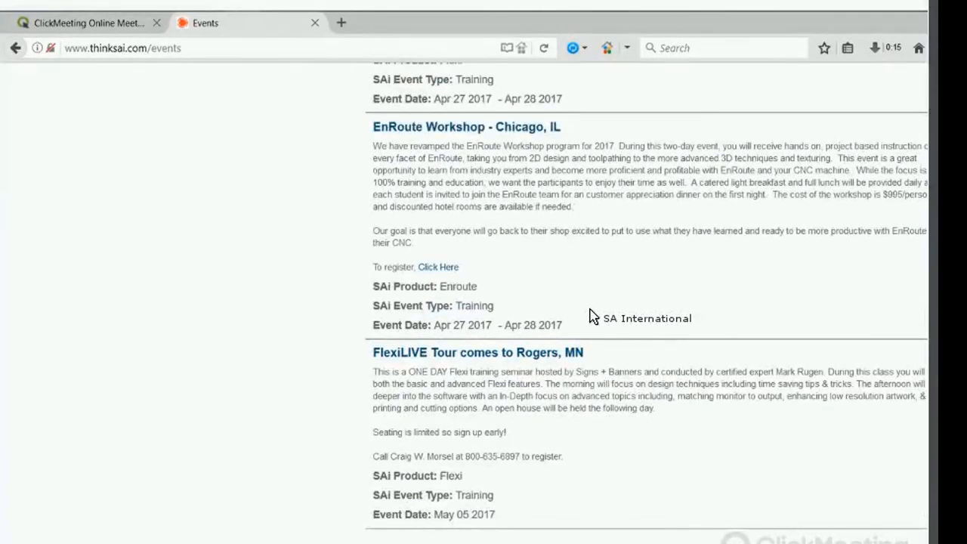
scroll(592, 316, "down", 2)
scroll(552, 315, "down", 3)
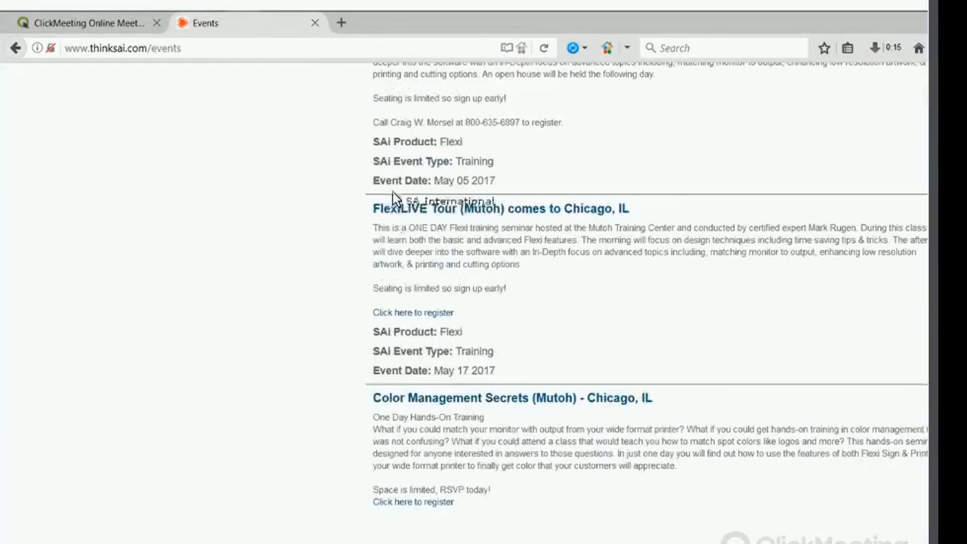
scroll(348, 200, "down", 2)
scroll(317, 207, "down", 2)
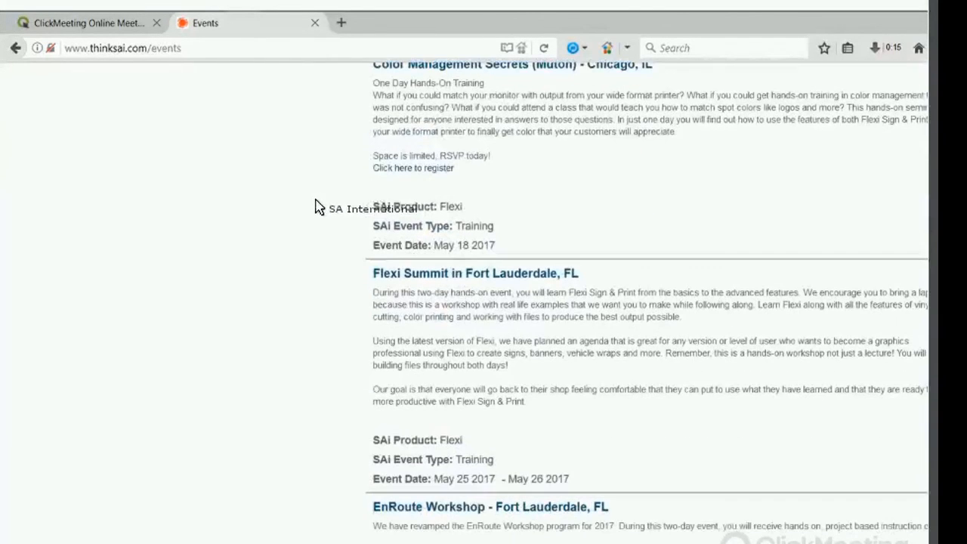
scroll(302, 219, "down", 1)
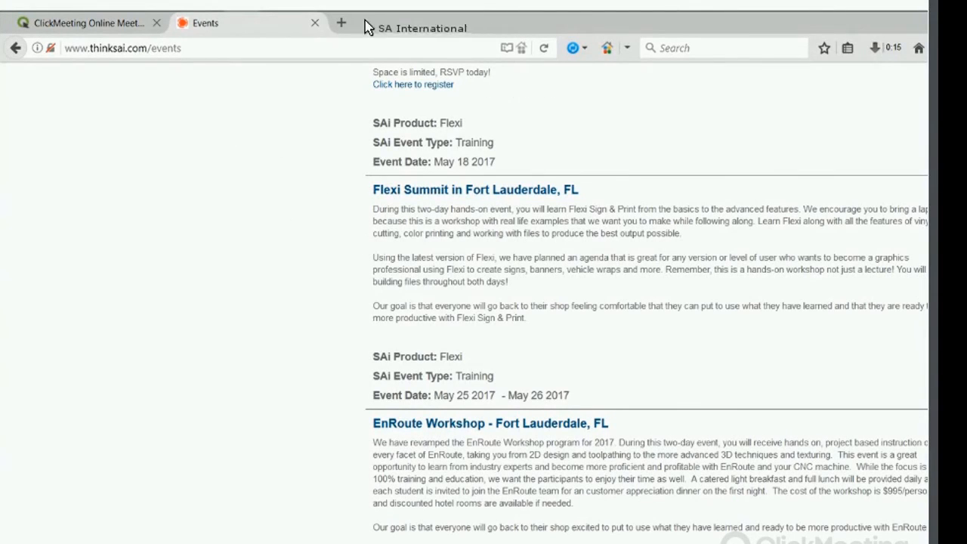
- Switch back to FlexiSIGN & PRINT and return to the document with the star-masked photo
mouse_move(236, 23)
left_click(280, 25)
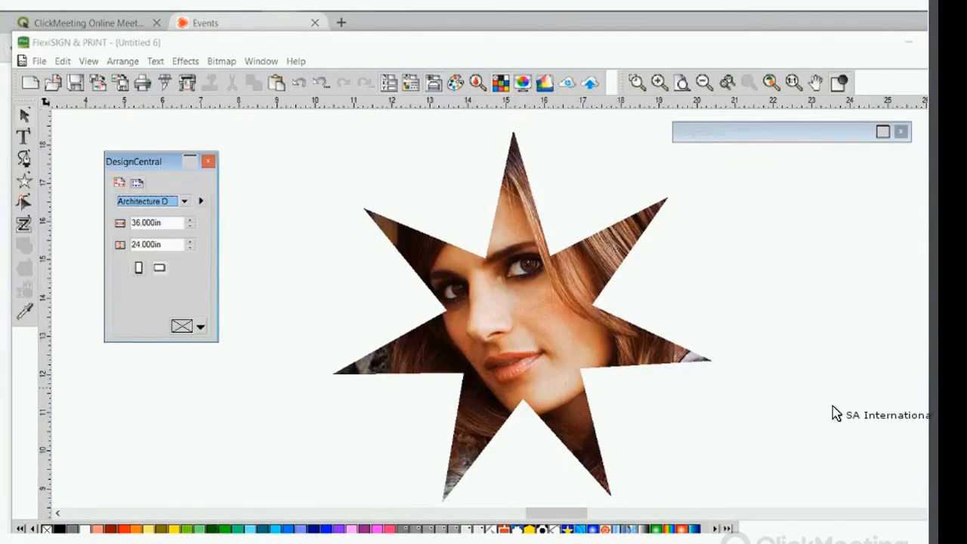
left_click(825, 399)
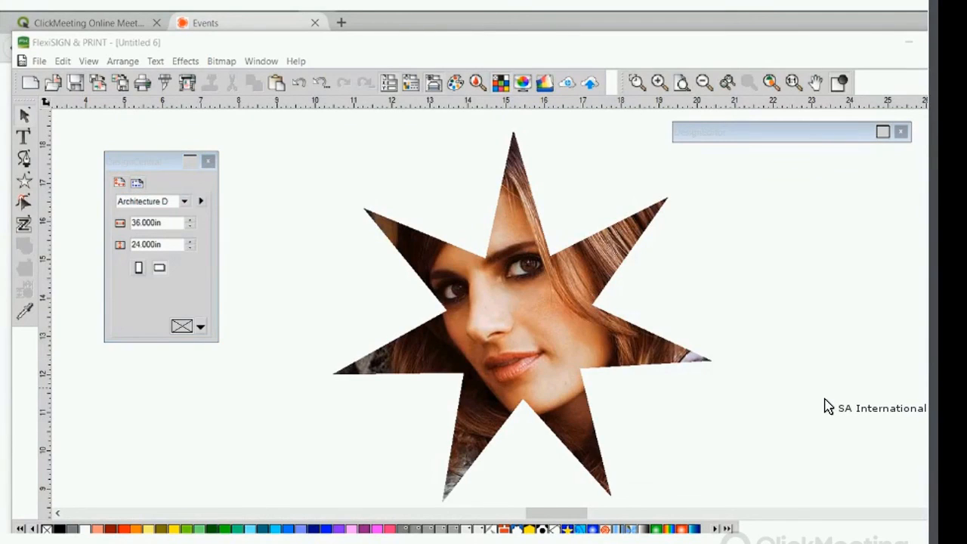